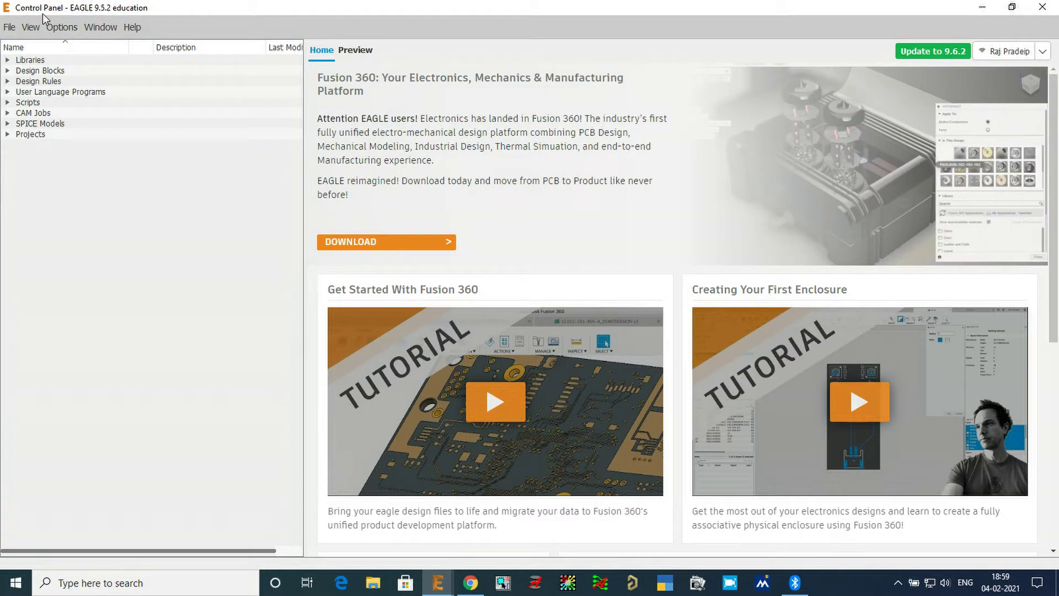
Create a new schematic from the control panel.
{"action": "left_click", "coordinate": [9, 28]}
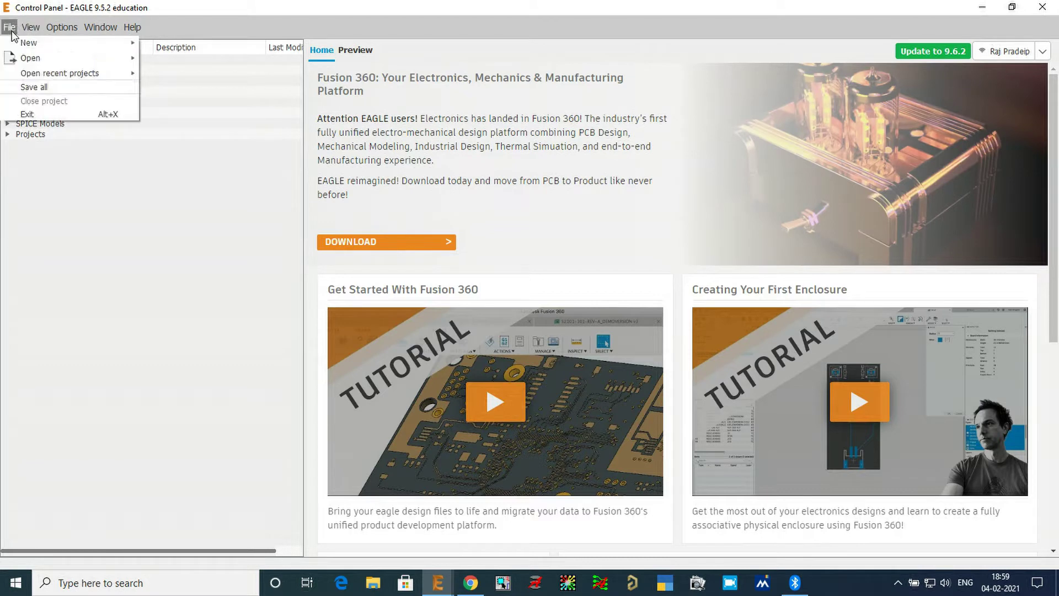
{"action": "mouse_move", "coordinate": [25, 44]}
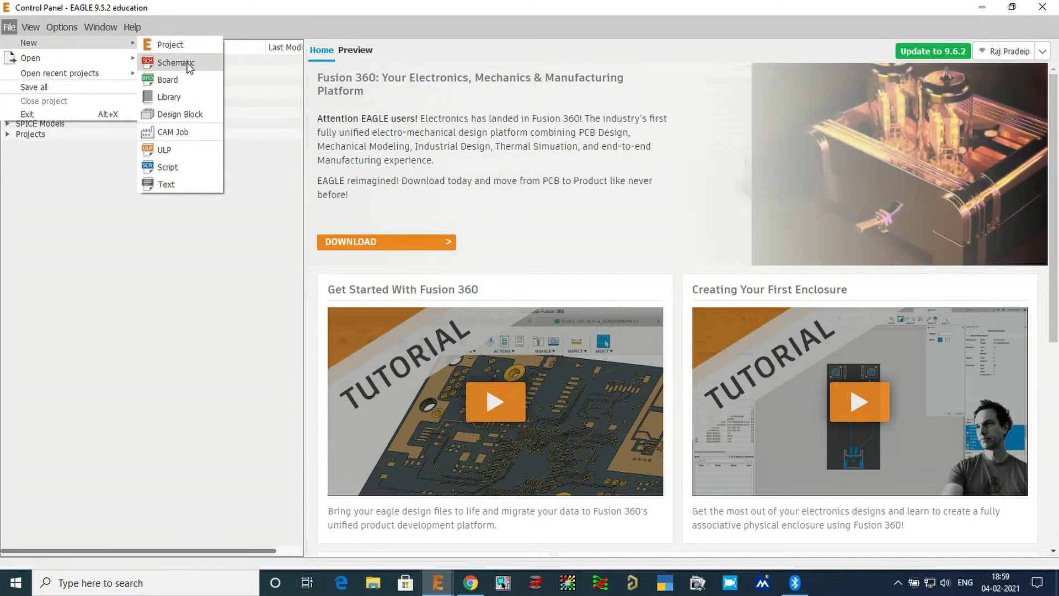
{"action": "left_click", "coordinate": [190, 66]}
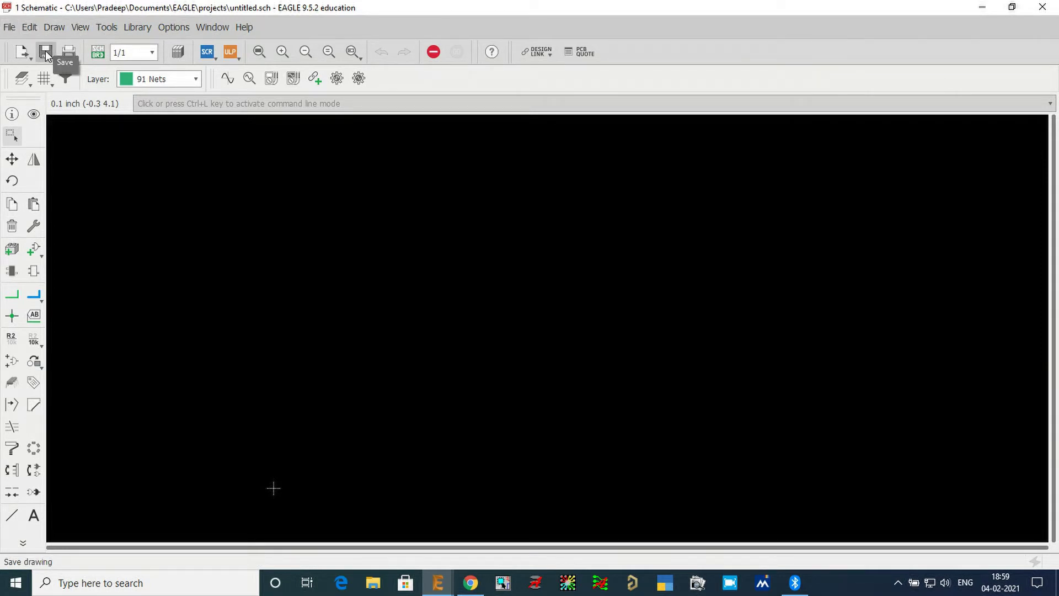
{"action": "left_click", "coordinate": [10, 28]}
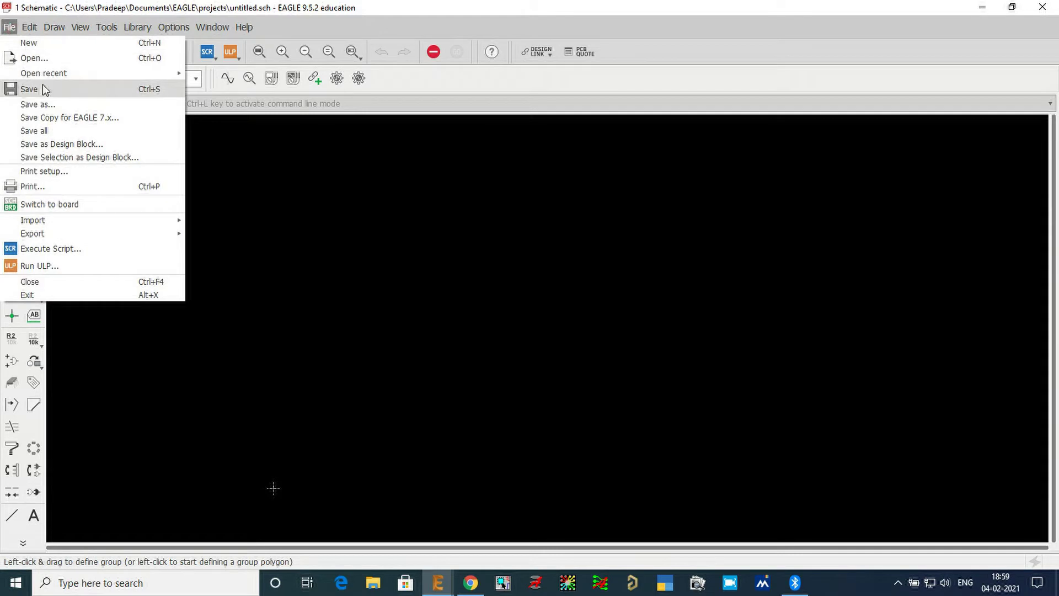
{"action": "left_click", "coordinate": [293, 246]}
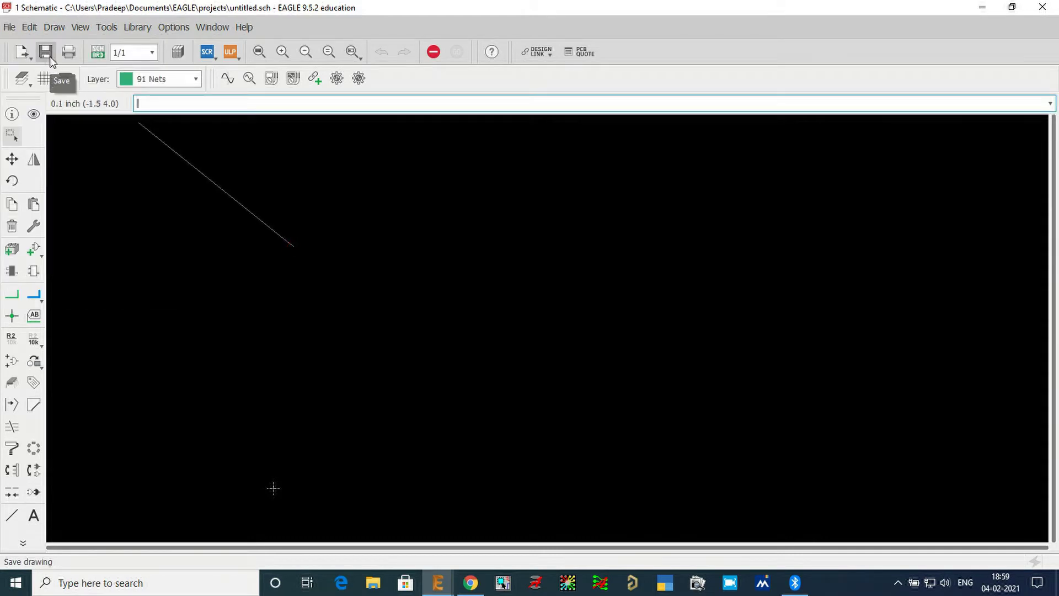
{"action": "key", "text": "Escape"}
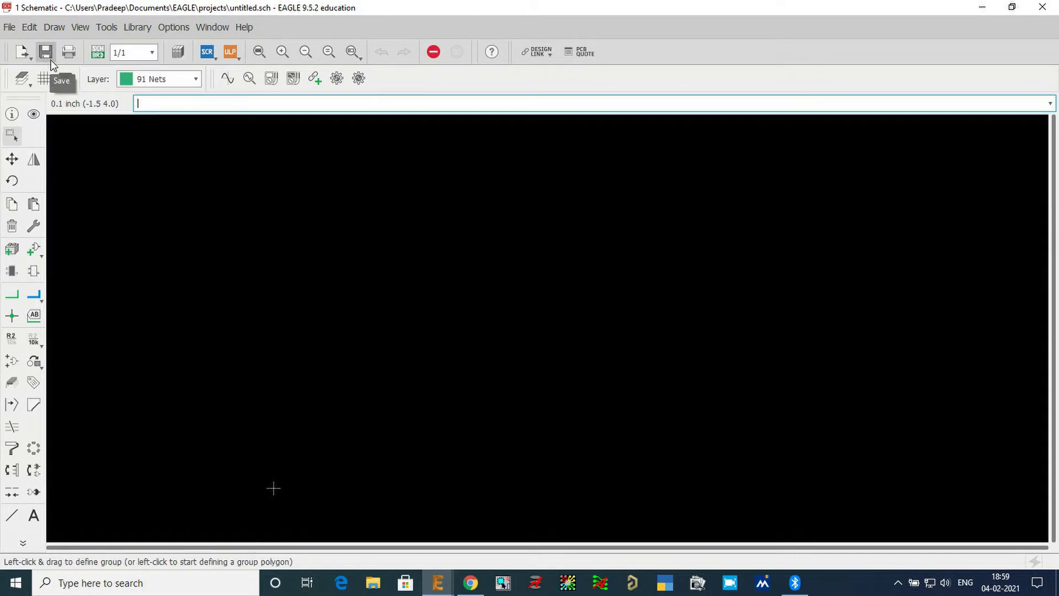
Save the new schematic as "Shematic" in the Class folder on the Desktop.
{"action": "left_click", "coordinate": [10, 28]}
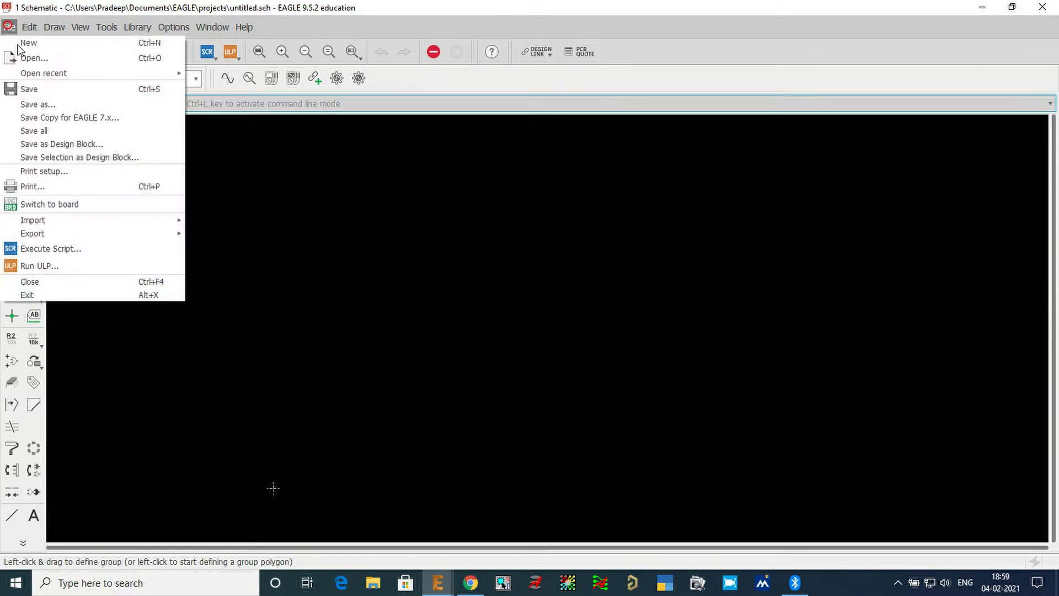
{"action": "left_click", "coordinate": [35, 91]}
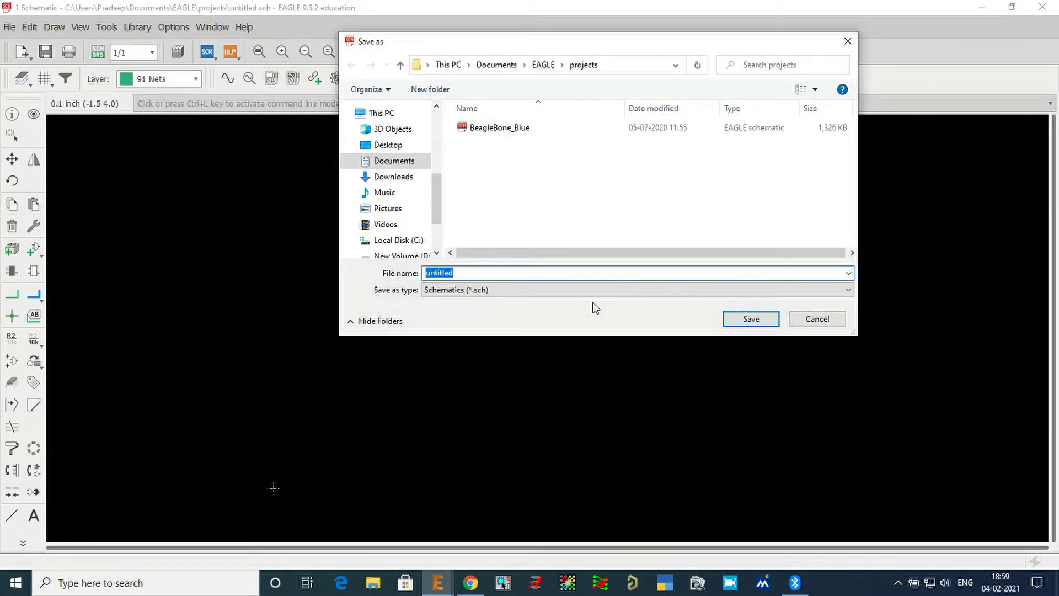
{"action": "left_click", "coordinate": [387, 145]}
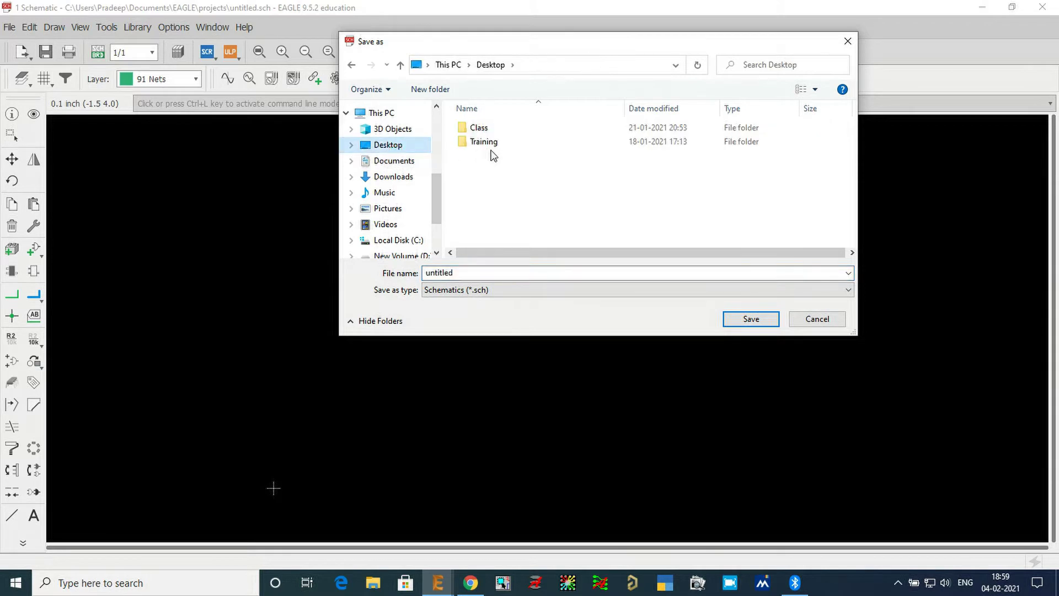
{"action": "double_click", "coordinate": [486, 130]}
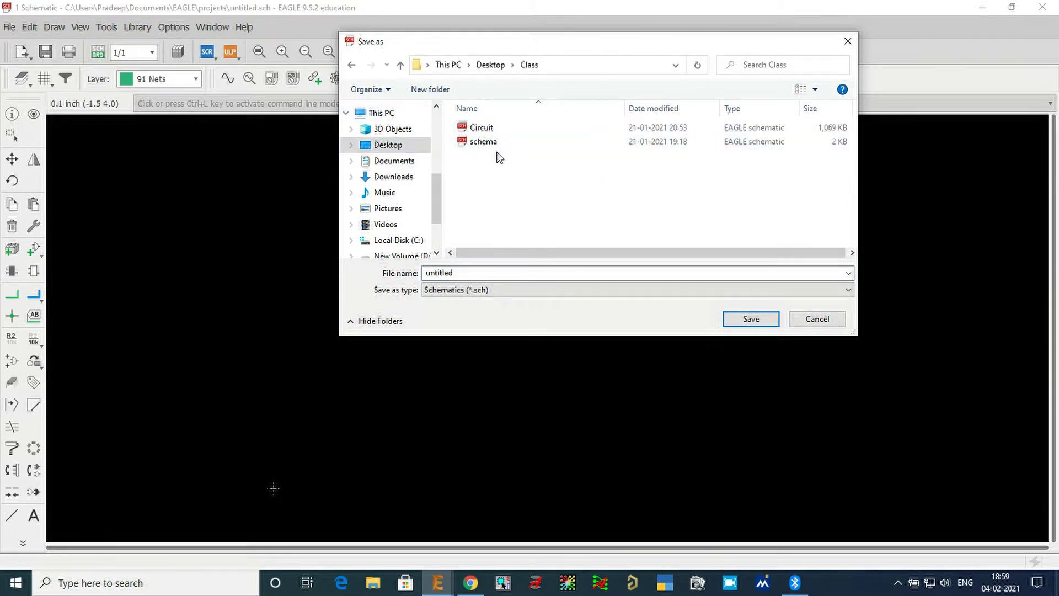
{"action": "double_click", "coordinate": [485, 272]}
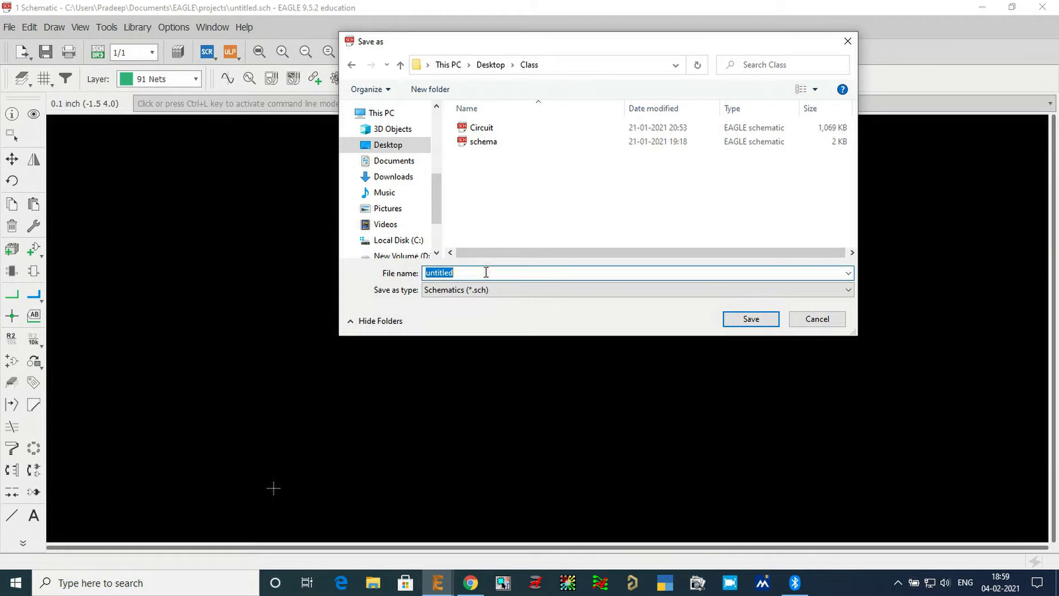
{"action": "type", "text": "Shematis="}
{"action": "key", "text": "BackSpace"}
{"action": "key", "text": "BackSpace"}
{"action": "type", "text": "c"}
{"action": "left_click", "coordinate": [753, 323]}
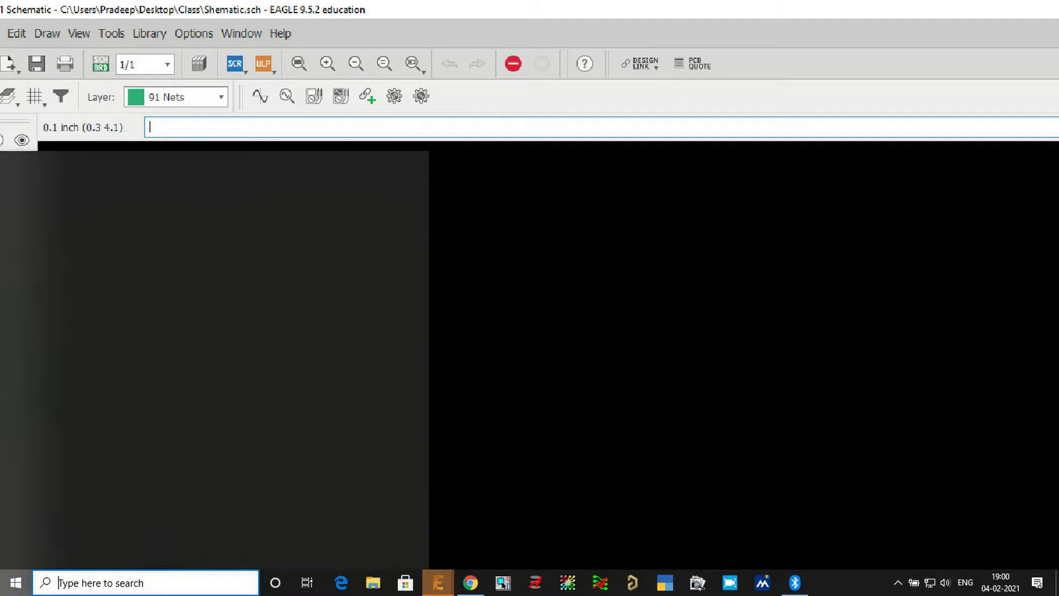
{"action": "key", "text": "super"}
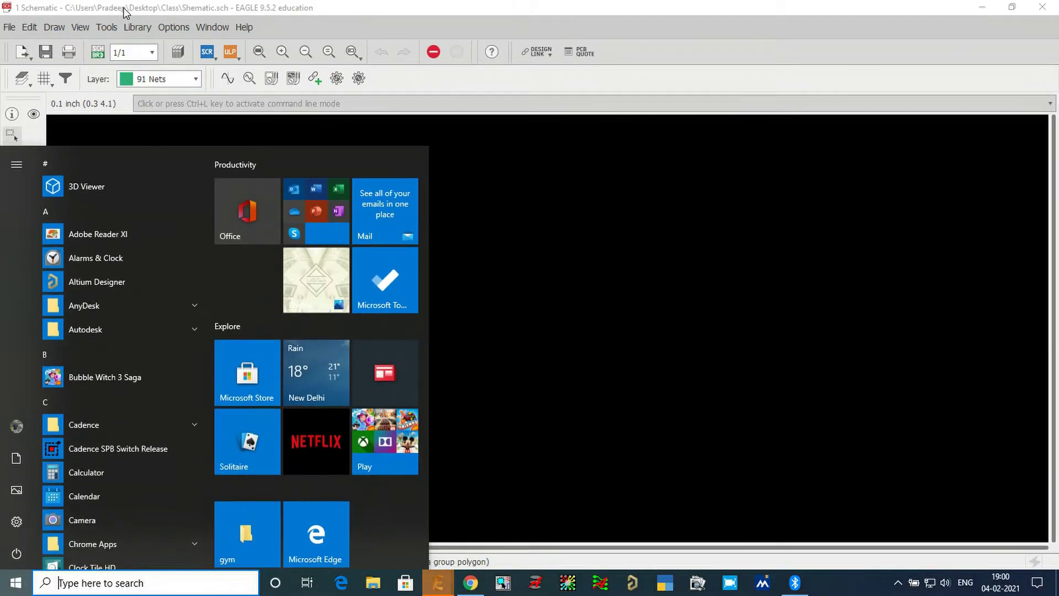
{"action": "key", "text": "super"}
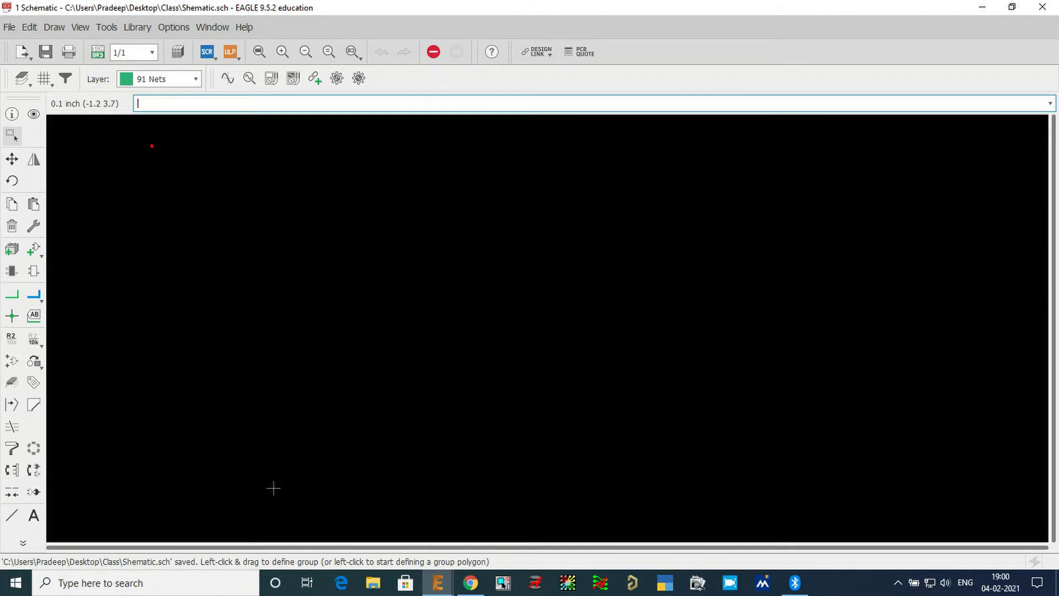
{"action": "left_click_drag", "start_coordinate": [140, 138], "coordinate": [1035, 512]}
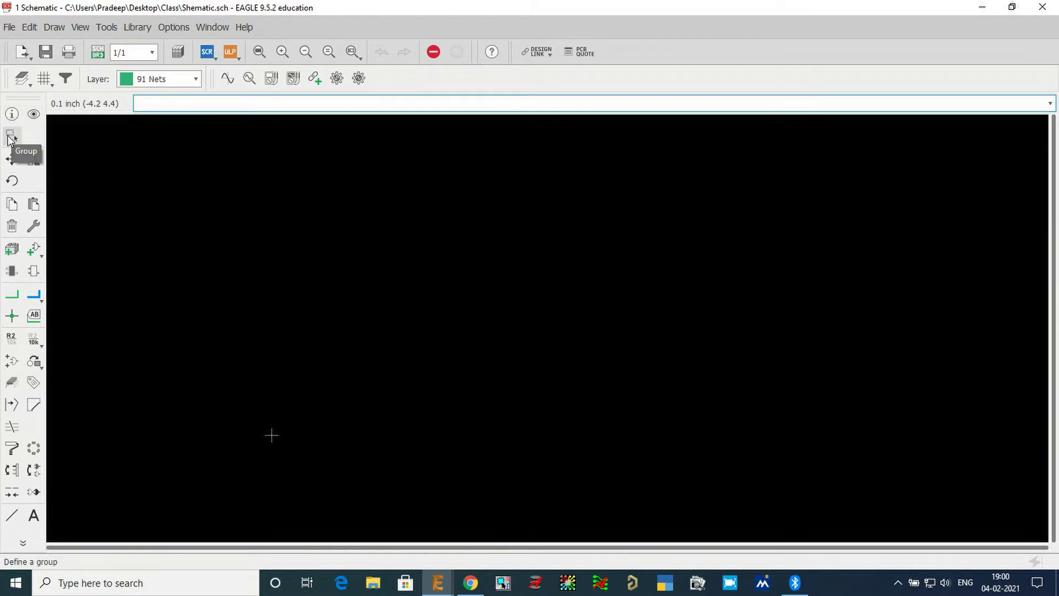
{"action": "left_click", "coordinate": [11, 135]}
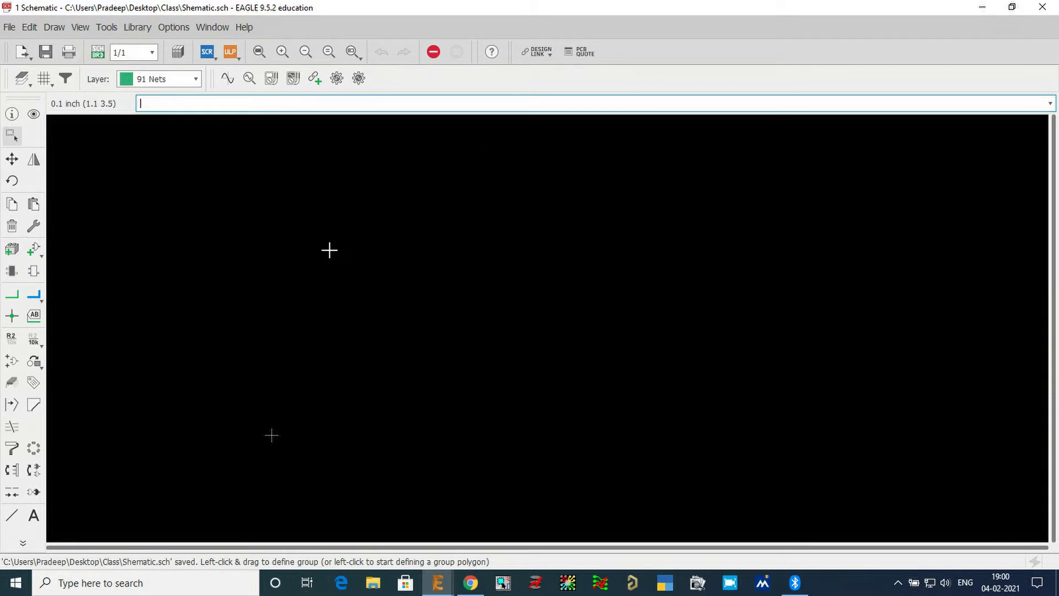
Set the schematic background to White in the user interface settings and apply it.
{"action": "left_click", "coordinate": [171, 26]}
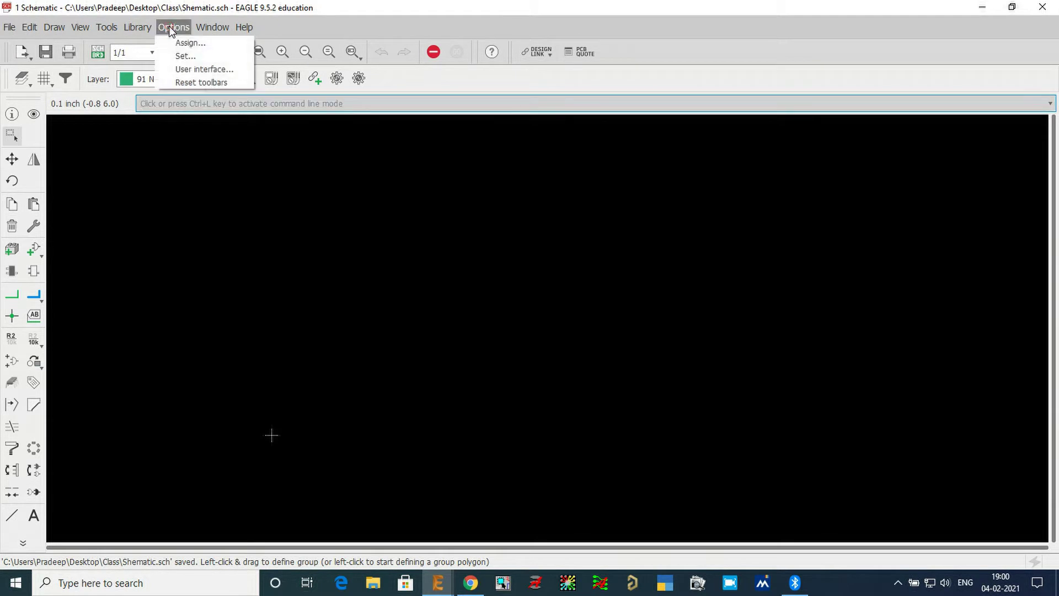
{"action": "left_click", "coordinate": [201, 70]}
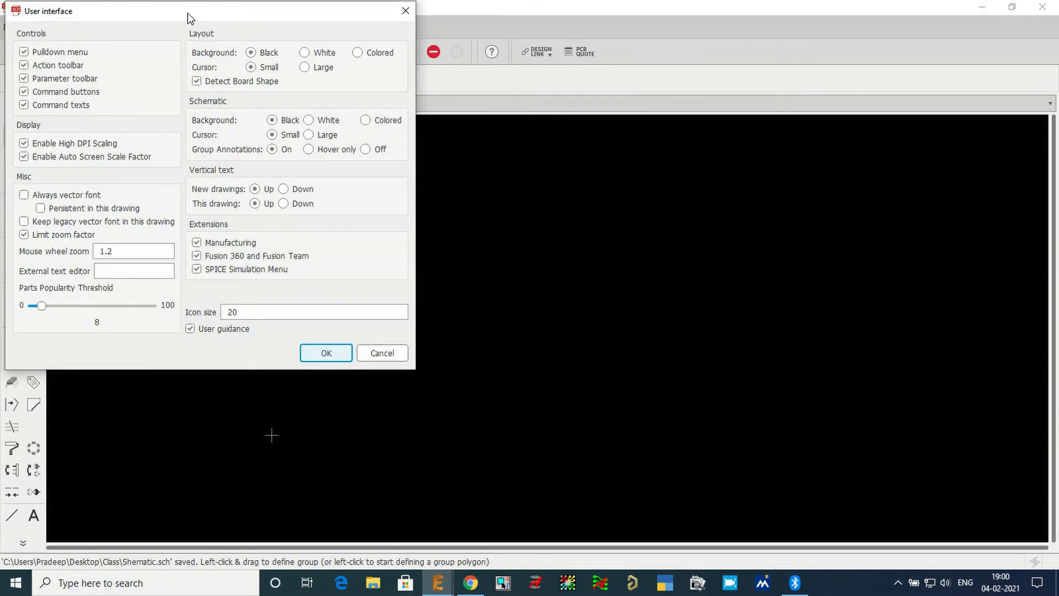
{"action": "left_click_drag", "start_coordinate": [188, 13], "coordinate": [378, 67]}
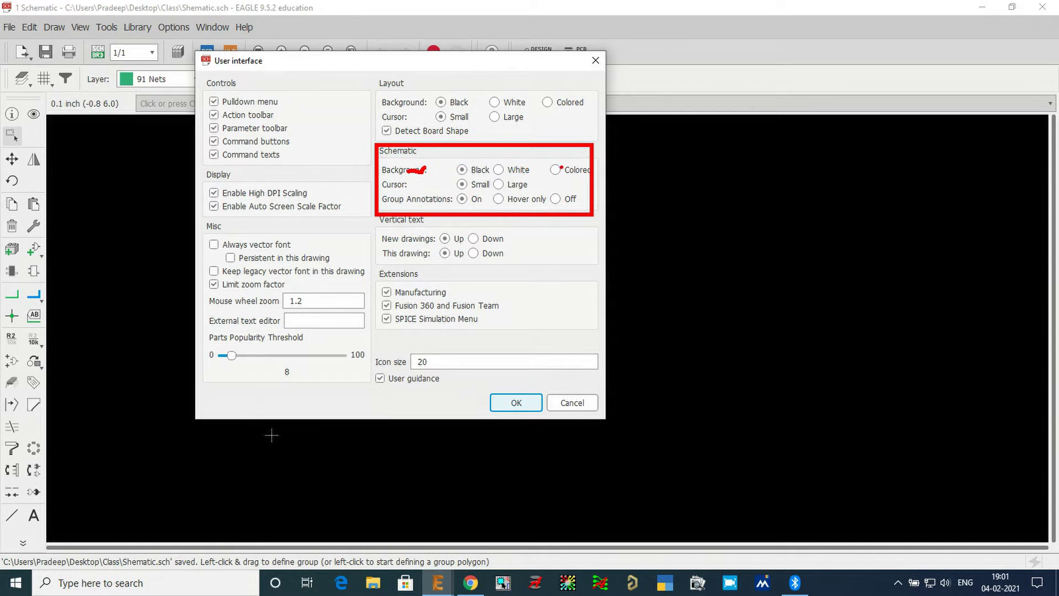
{"action": "left_click", "coordinate": [498, 170]}
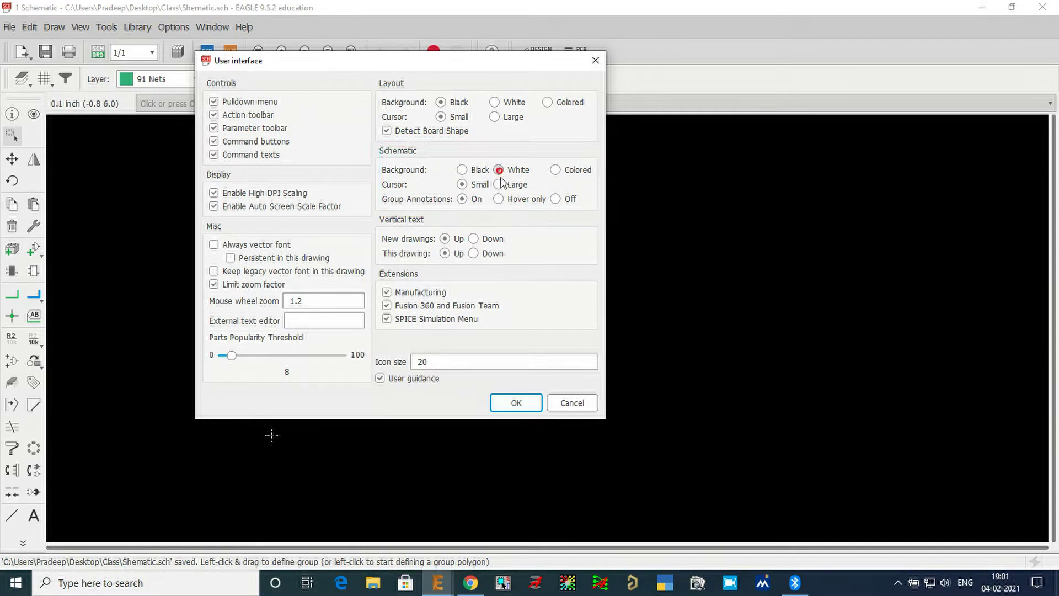
{"action": "left_click", "coordinate": [520, 403]}
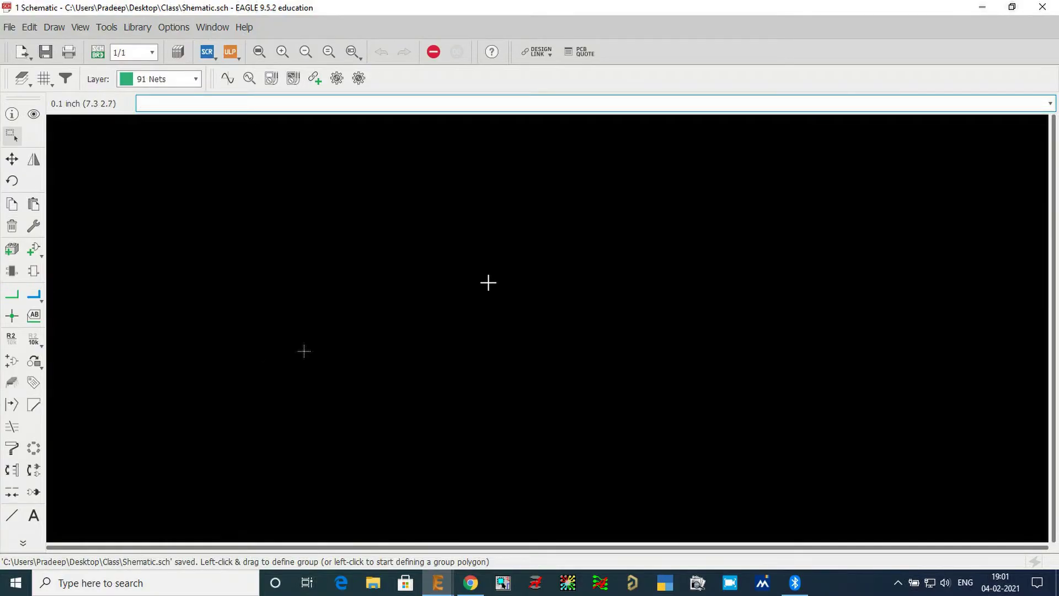
Set the schematic cursor to Large in the user interface settings and apply it.
{"action": "left_click", "coordinate": [168, 27]}
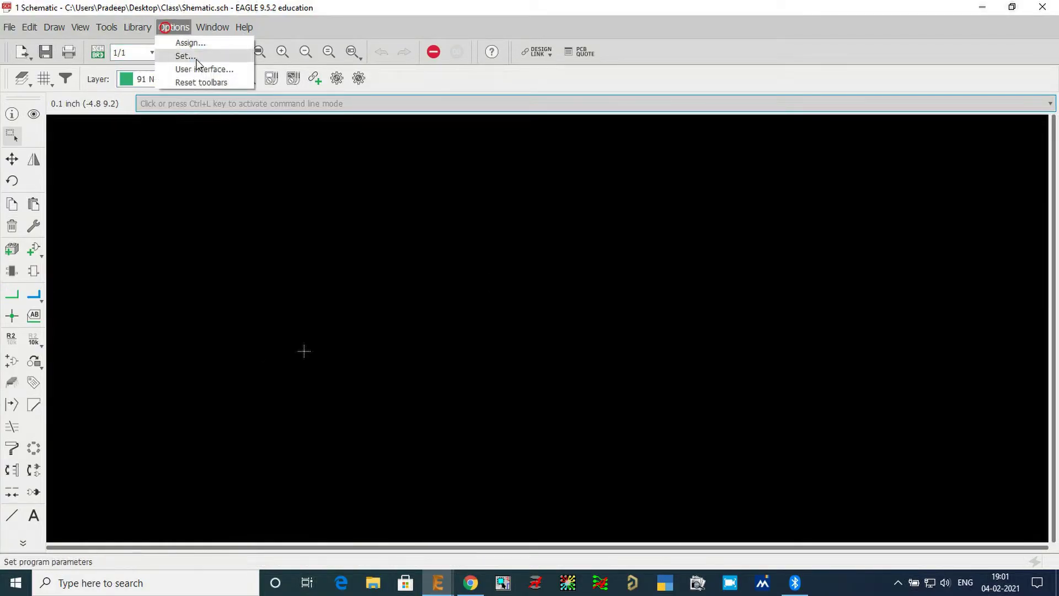
{"action": "left_click", "coordinate": [199, 69]}
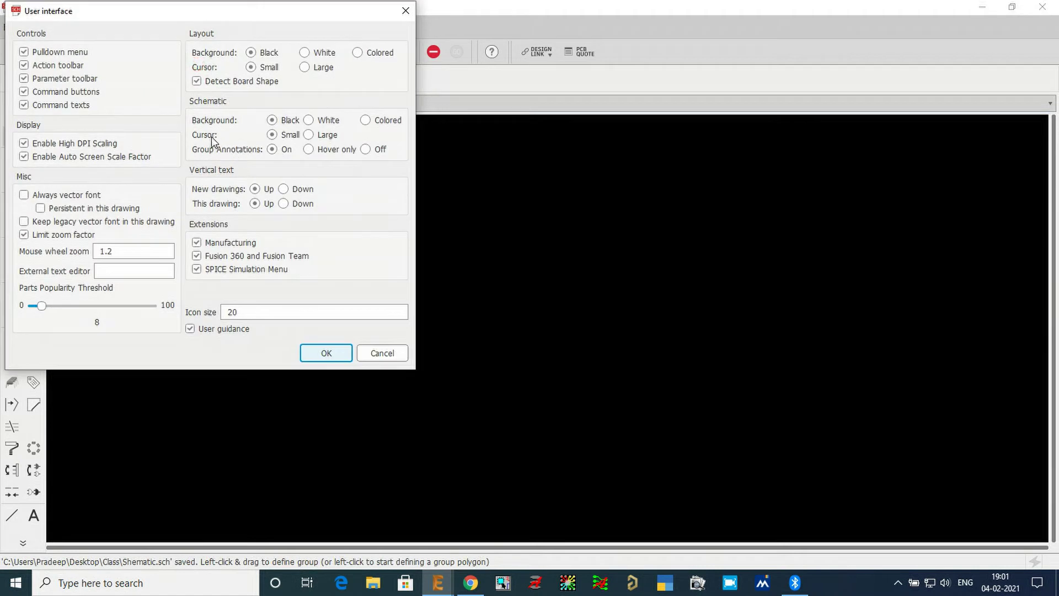
{"action": "left_click", "coordinate": [308, 135]}
{"action": "left_click", "coordinate": [333, 358]}
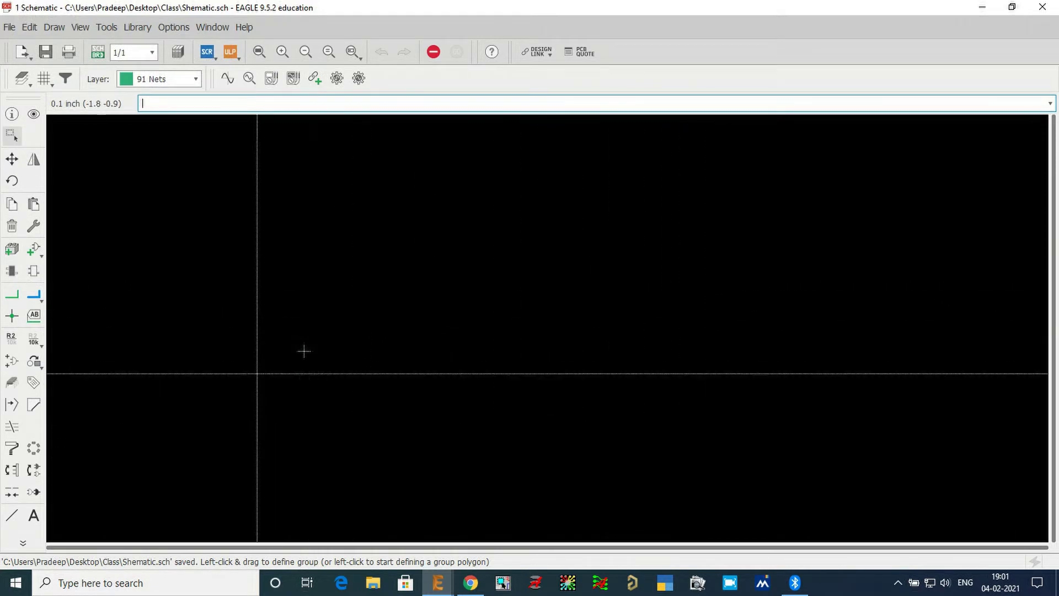
Switch the schematic cursor back to Small in the user interface settings and apply it.
{"action": "left_click", "coordinate": [165, 26]}
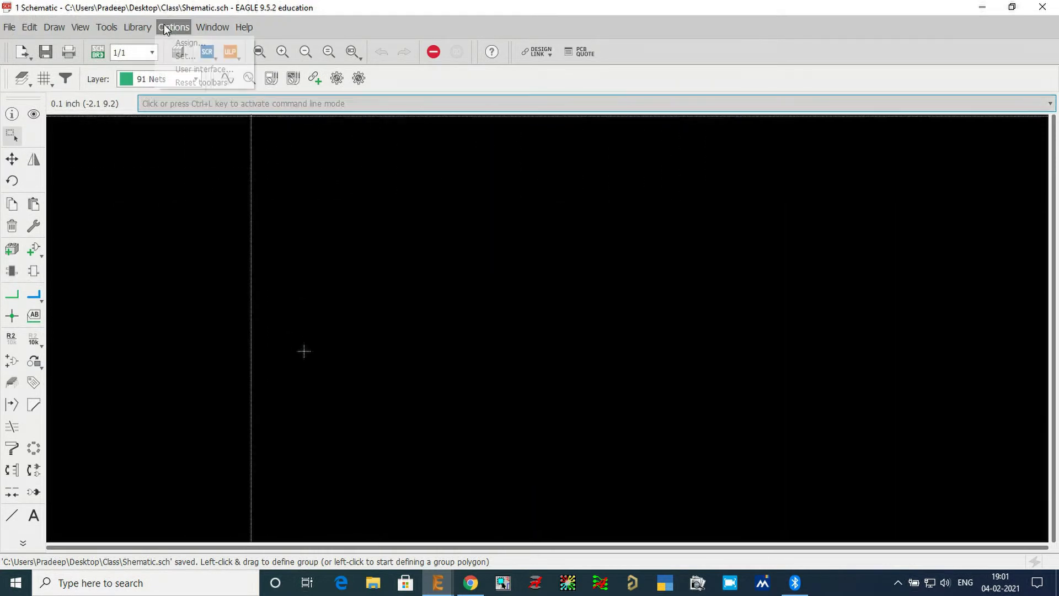
{"action": "left_click", "coordinate": [188, 69]}
{"action": "left_click", "coordinate": [272, 134]}
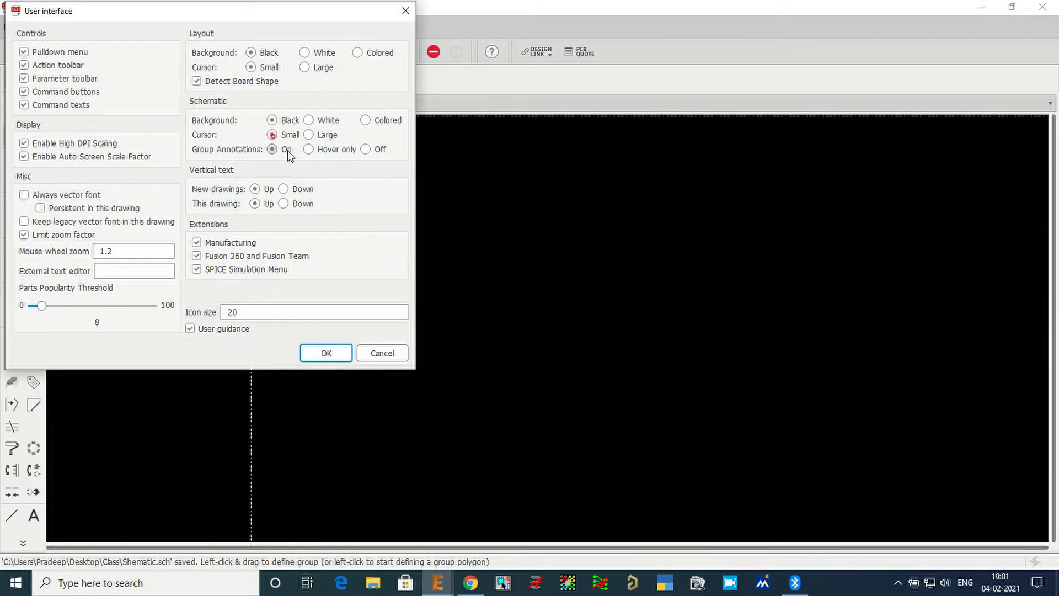
{"action": "left_click", "coordinate": [332, 351]}
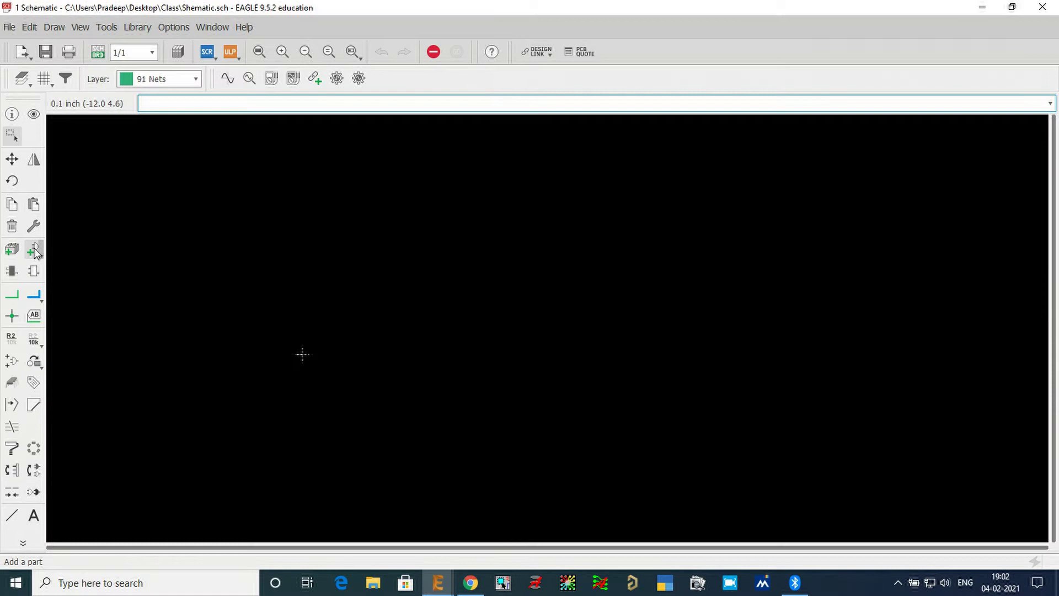
Browse the list of component libraries available for adding parts, from 1N4007 down to the SparkFun and switch libraries.
{"action": "left_click", "coordinate": [35, 250]}
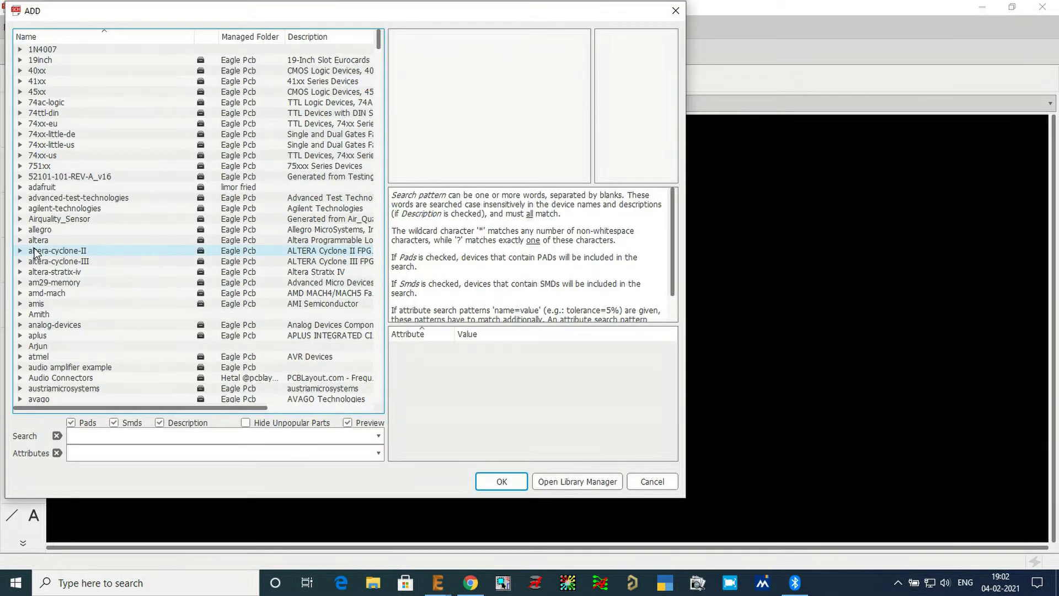
{"action": "scroll", "coordinate": [174, 246], "scroll_direction": "down", "scroll_amount": 8}
{"action": "scroll", "coordinate": [177, 247], "scroll_direction": "down", "scroll_amount": 20}
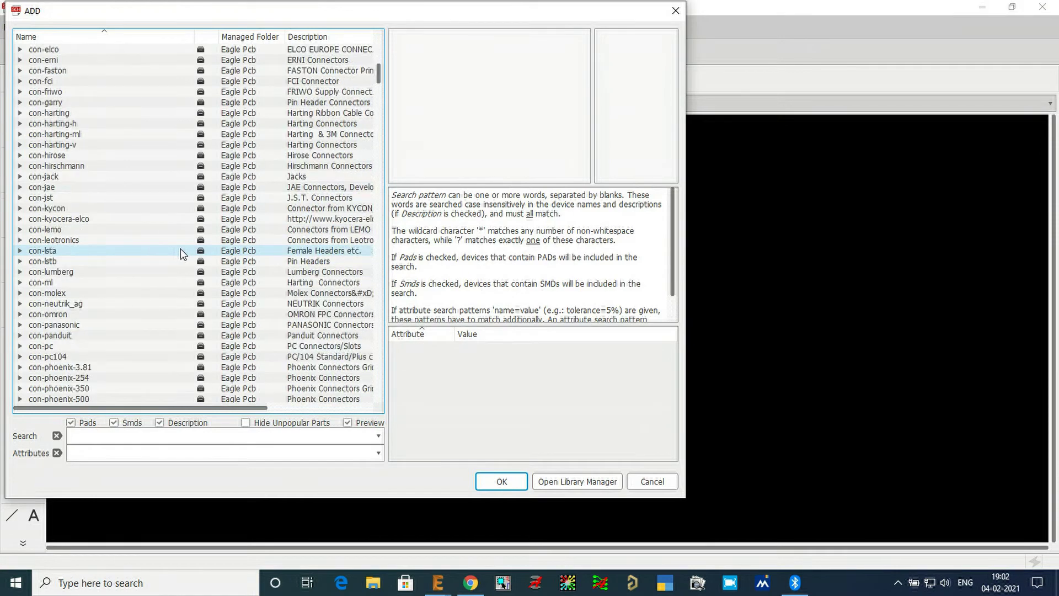
{"action": "scroll", "coordinate": [184, 255], "scroll_direction": "down", "scroll_amount": 9}
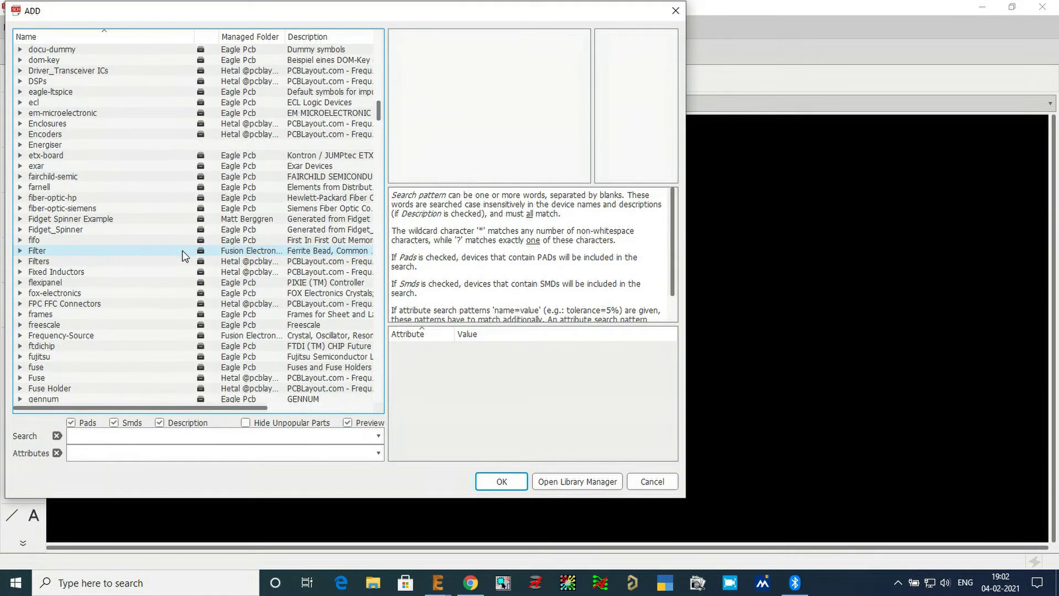
{"action": "scroll", "coordinate": [184, 256], "scroll_direction": "up", "scroll_amount": 20}
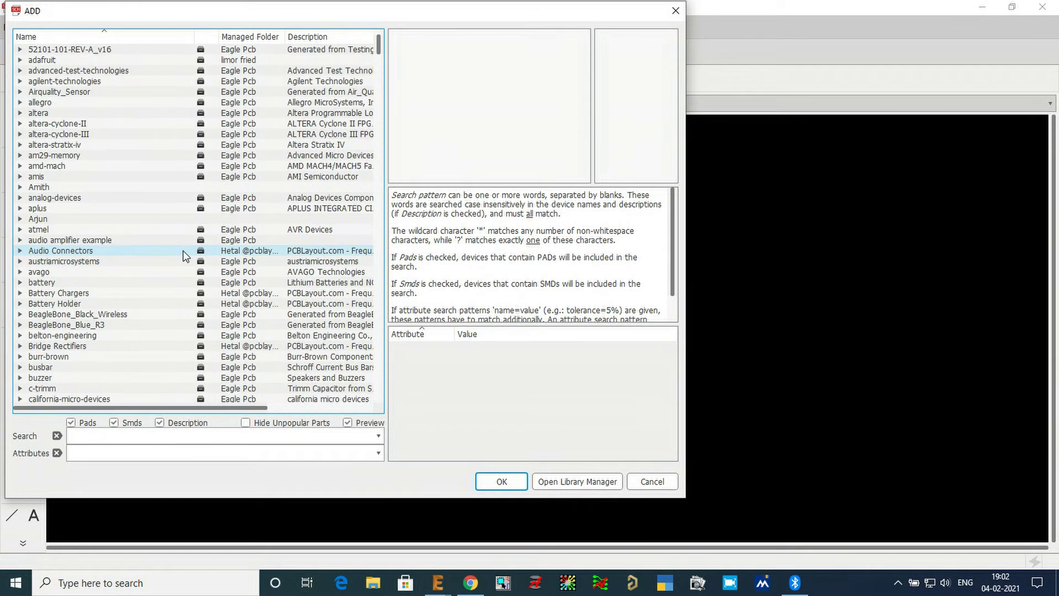
{"action": "scroll", "coordinate": [184, 256], "scroll_direction": "up", "scroll_amount": 5}
{"action": "scroll", "coordinate": [287, 232], "scroll_direction": "down", "scroll_amount": 20}
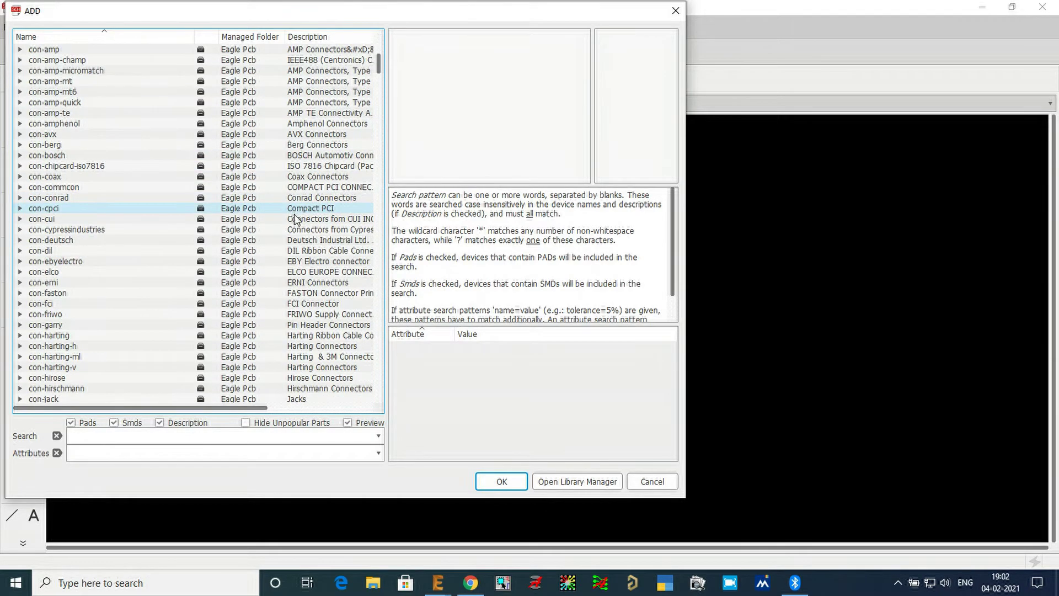
{"action": "scroll", "coordinate": [296, 220], "scroll_direction": "down", "scroll_amount": 20}
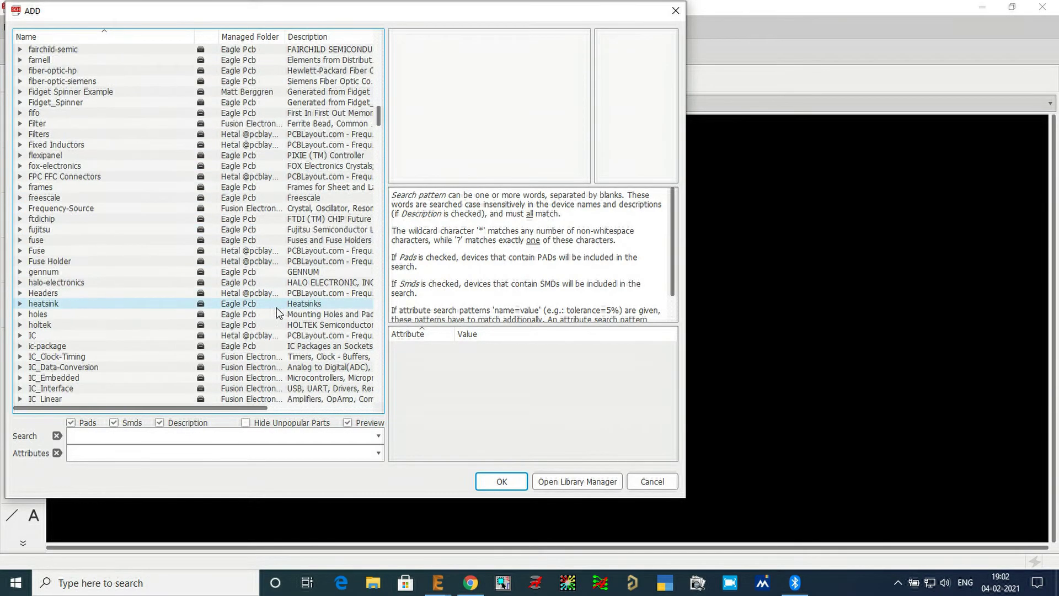
{"action": "scroll", "coordinate": [278, 312], "scroll_direction": "down", "scroll_amount": 20}
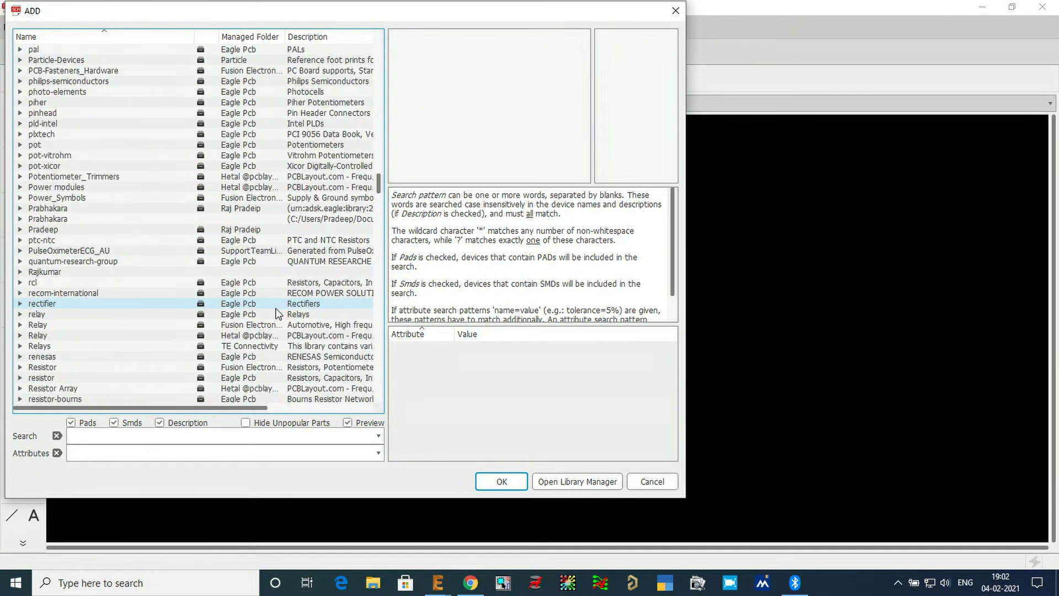
{"action": "scroll", "coordinate": [278, 312], "scroll_direction": "down", "scroll_amount": 20}
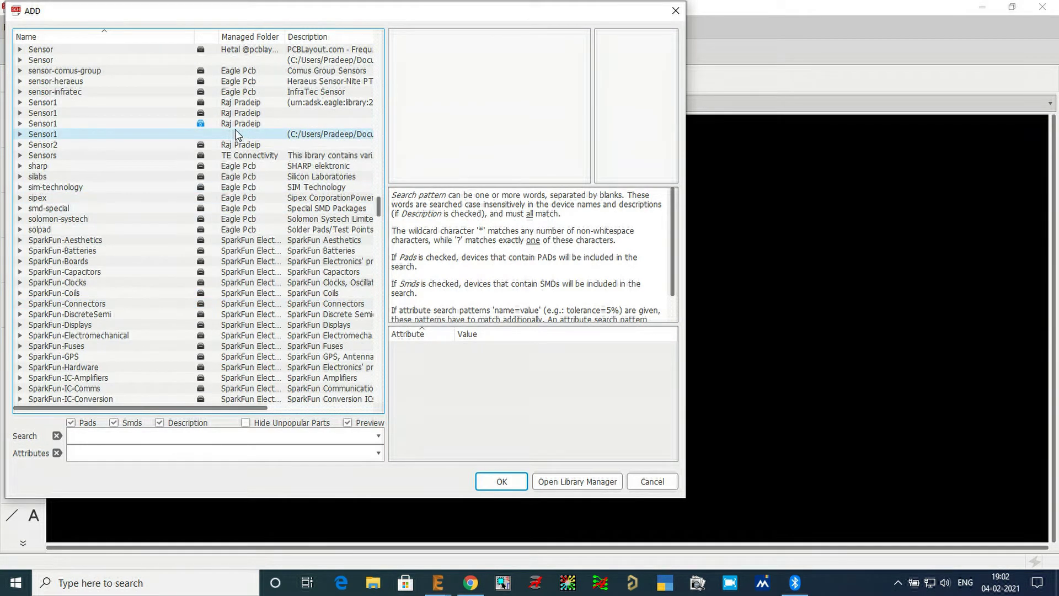
{"action": "scroll", "coordinate": [173, 378], "scroll_direction": "down", "scroll_amount": 7}
Search the part libraries for "frame" and choose the A3L-LOC frame from the frames library for placement.
{"action": "left_click", "coordinate": [118, 439]}
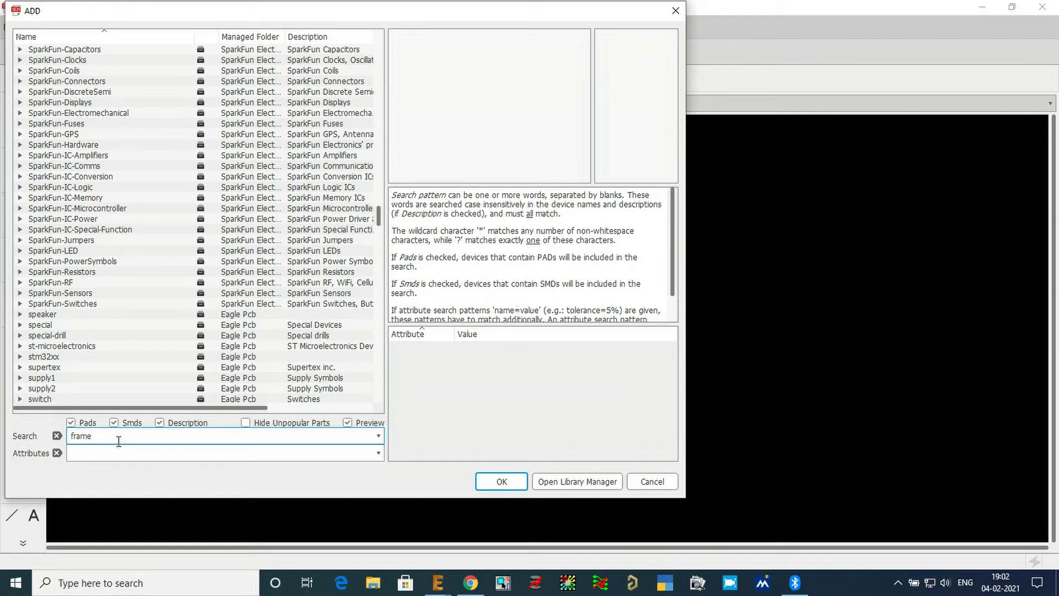
{"action": "key", "text": "Return"}
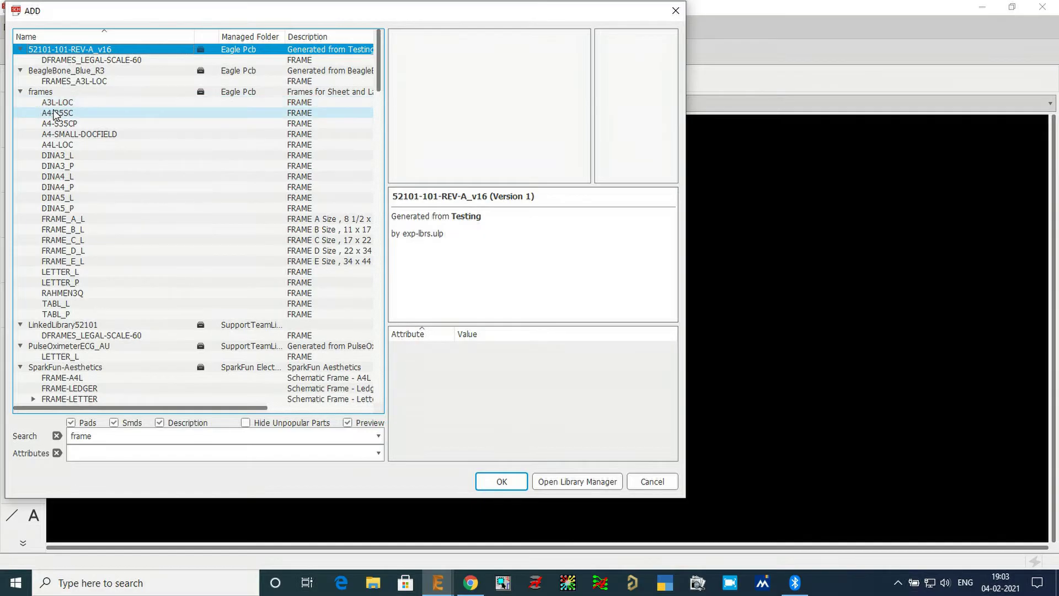
{"action": "left_click", "coordinate": [54, 114]}
{"action": "left_click", "coordinate": [63, 93]}
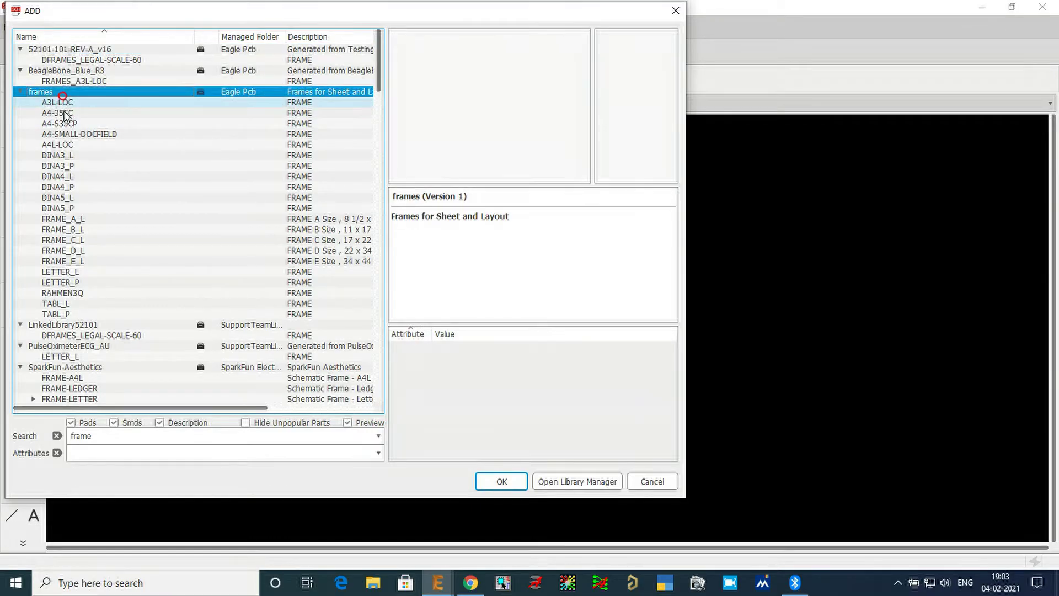
{"action": "left_click", "coordinate": [61, 103]}
{"action": "left_click", "coordinate": [502, 481]}
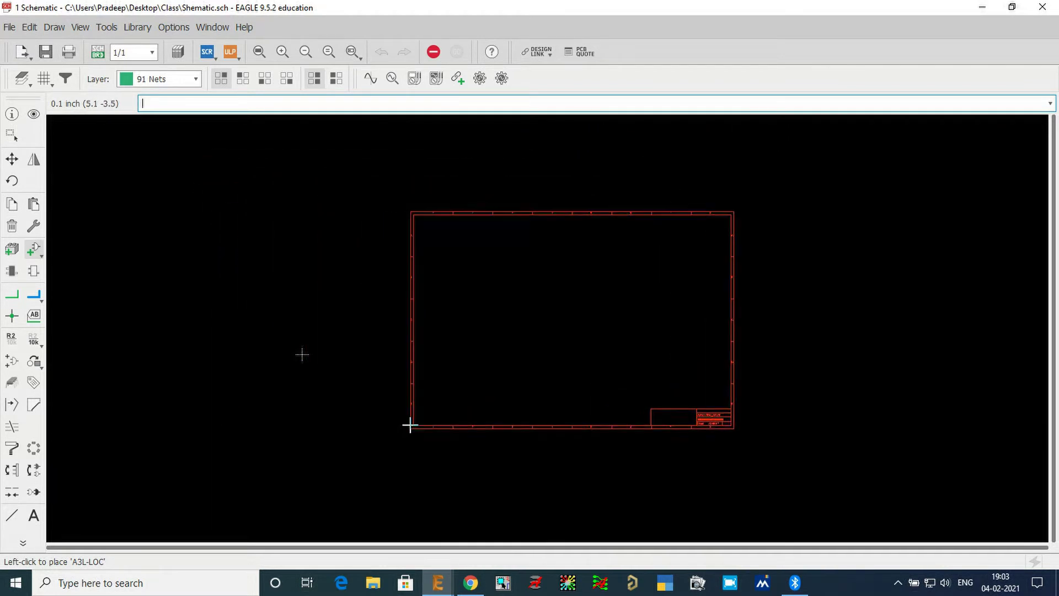
Place one A3L-LOC frame with its lower-left corner on the sheet origin (0.0 0.0) and end the placement.
{"action": "scroll", "coordinate": [291, 358], "scroll_direction": "up", "scroll_amount": 5}
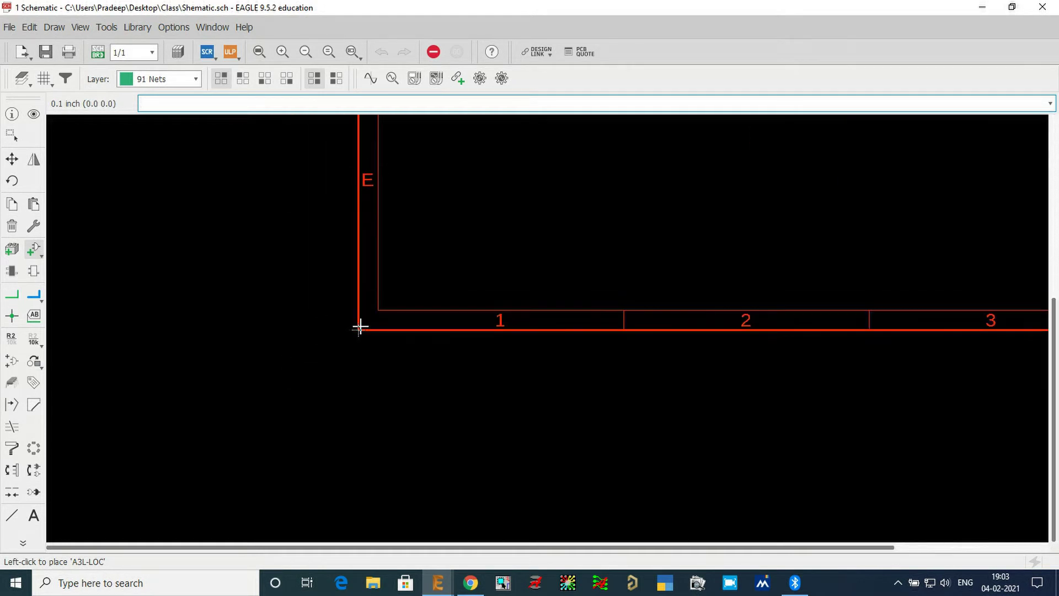
{"action": "left_click", "coordinate": [358, 330]}
{"action": "scroll", "coordinate": [227, 495], "scroll_direction": "down", "scroll_amount": 5}
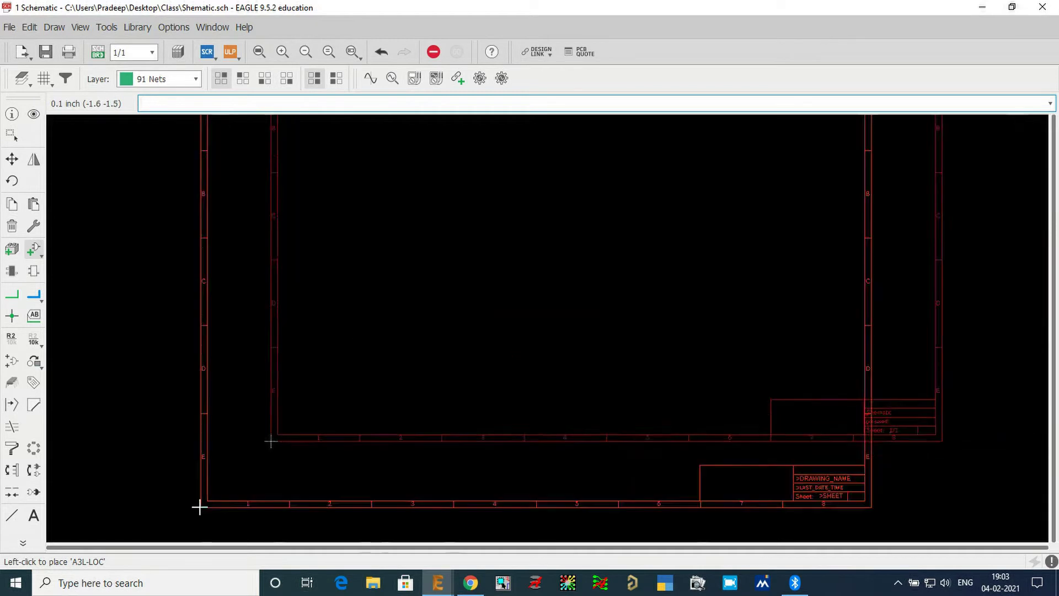
{"action": "scroll", "coordinate": [192, 493], "scroll_direction": "down", "scroll_amount": 3}
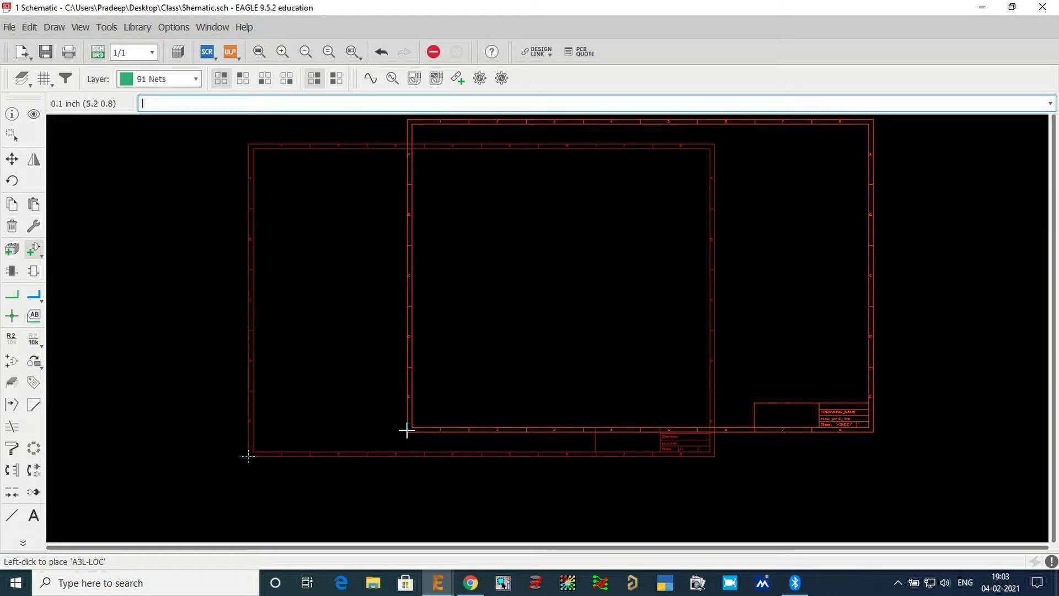
{"action": "key", "text": "Escape"}
{"action": "key", "text": "Escape"}
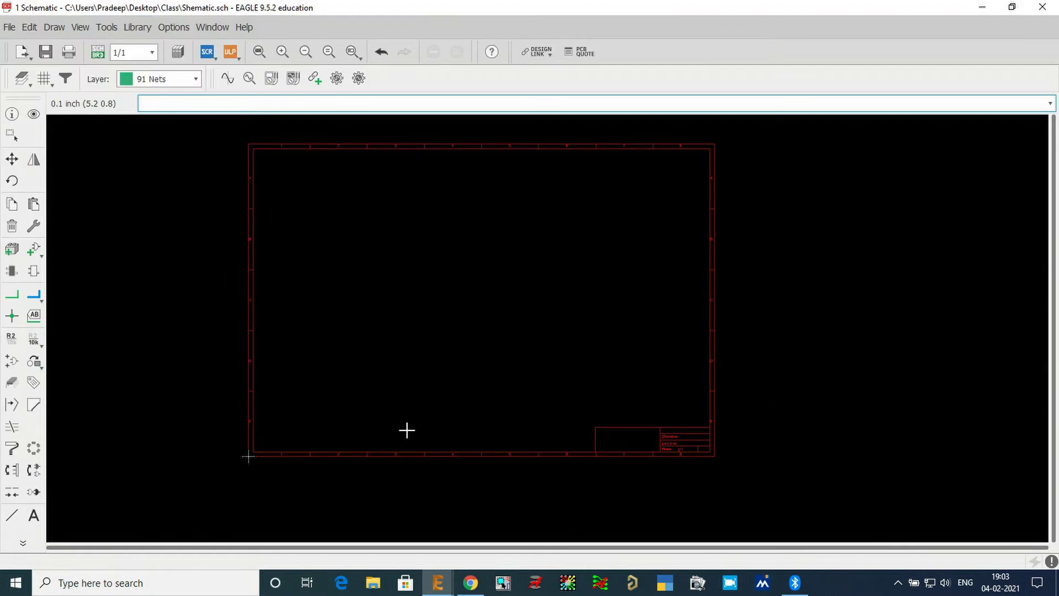
{"action": "key", "text": "ctrl+g"}
{"action": "scroll", "coordinate": [800, 305], "scroll_direction": "down", "scroll_amount": 1}
{"action": "scroll", "coordinate": [514, 217], "scroll_direction": "up", "scroll_amount": 2}
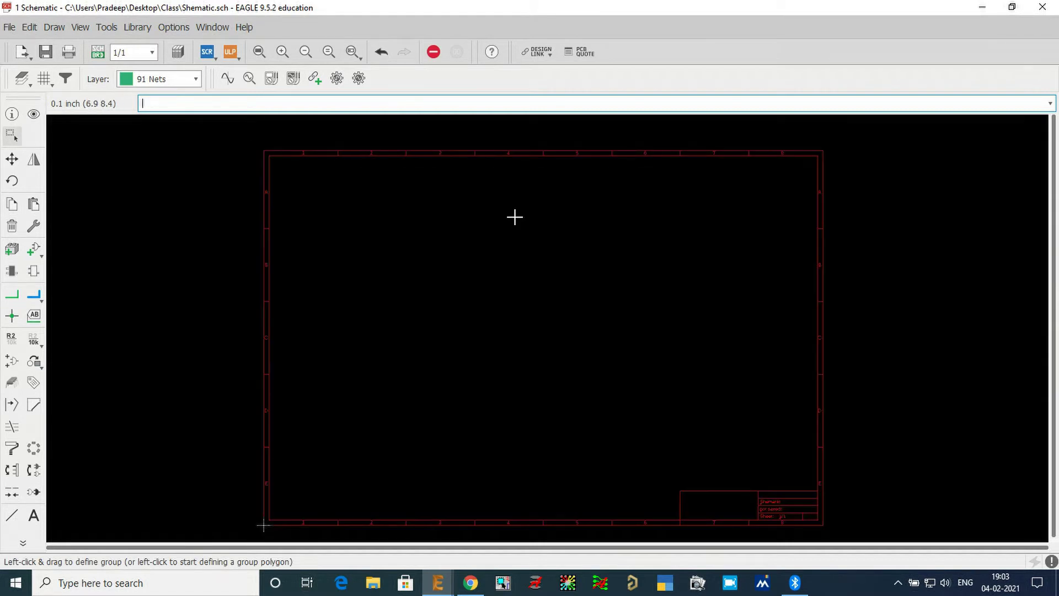
{"action": "scroll", "coordinate": [423, 198], "scroll_direction": "down", "scroll_amount": 1}
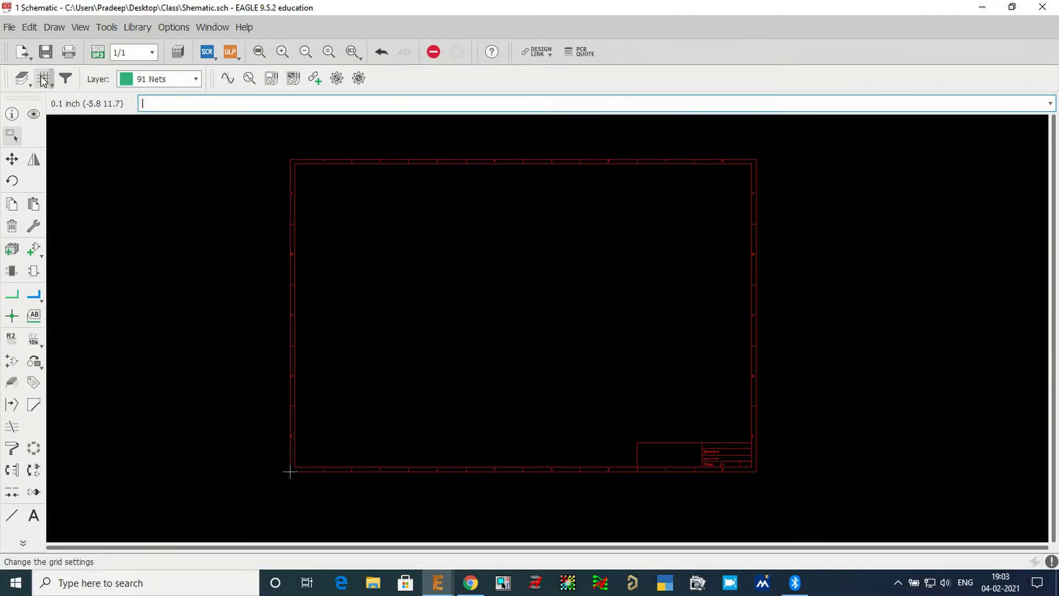
Turn on the schematic's grid display, keeping the Lines style and the 0.1 inch size, and apply the settings.
{"action": "left_click", "coordinate": [140, 91]}
{"action": "left_click_drag", "start_coordinate": [66, 15], "coordinate": [487, 135]}
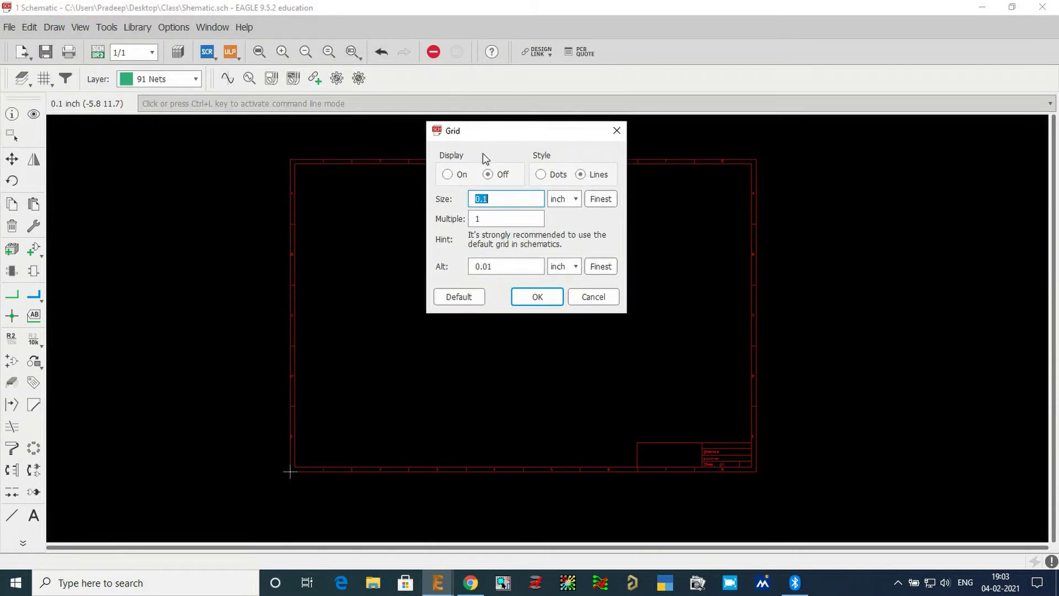
{"action": "left_click", "coordinate": [446, 177]}
{"action": "left_click", "coordinate": [497, 201]}
{"action": "double_click", "coordinate": [501, 198]}
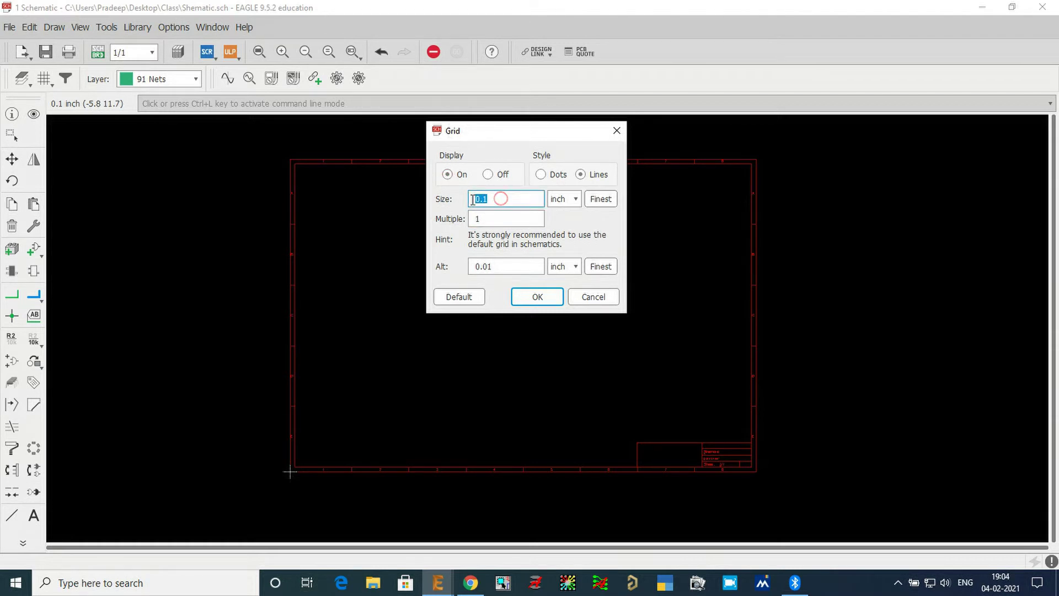
{"action": "left_click", "coordinate": [521, 197]}
{"action": "left_click", "coordinate": [538, 298]}
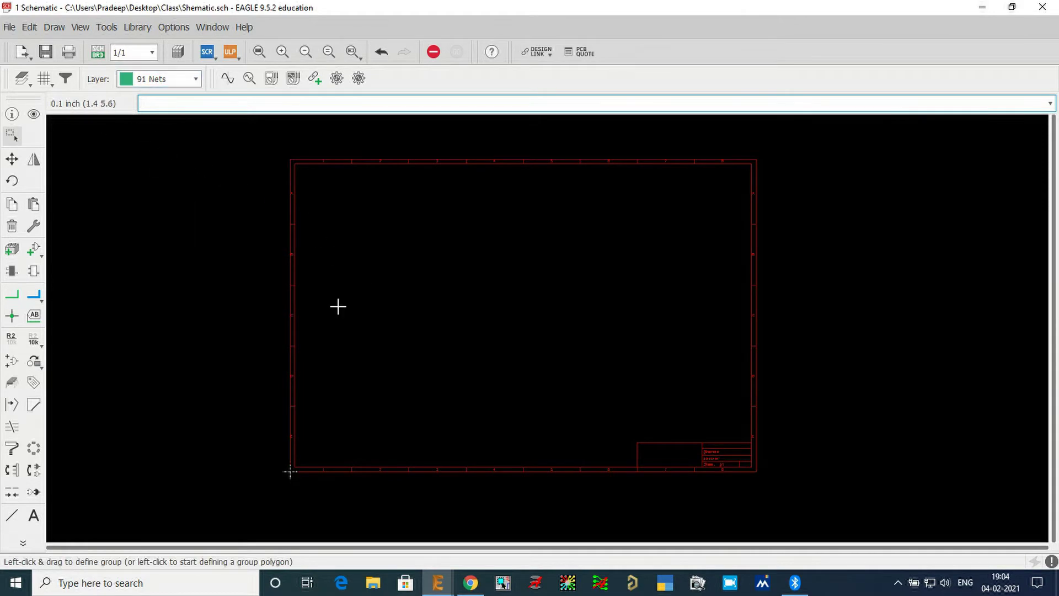
Examine the grid lines inside the frame at several magnifications.
{"action": "scroll", "coordinate": [320, 270], "scroll_direction": "up", "scroll_amount": 3}
{"action": "scroll", "coordinate": [265, 204], "scroll_direction": "down", "scroll_amount": 1}
{"action": "scroll", "coordinate": [253, 193], "scroll_direction": "down", "scroll_amount": 1}
{"action": "scroll", "coordinate": [260, 435], "scroll_direction": "up", "scroll_amount": 3}
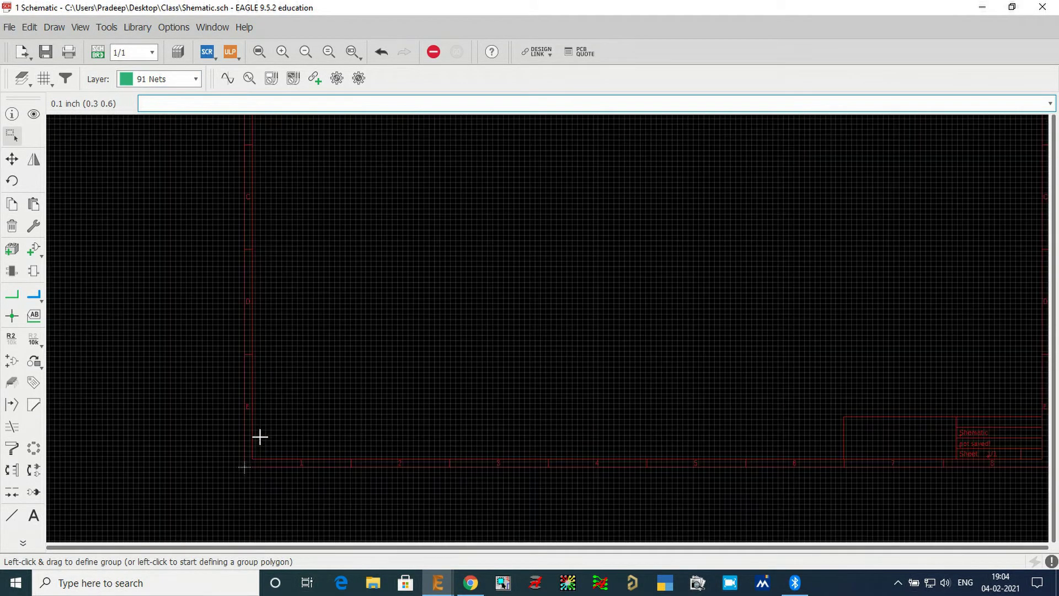
{"action": "scroll", "coordinate": [290, 312], "scroll_direction": "up", "scroll_amount": 3}
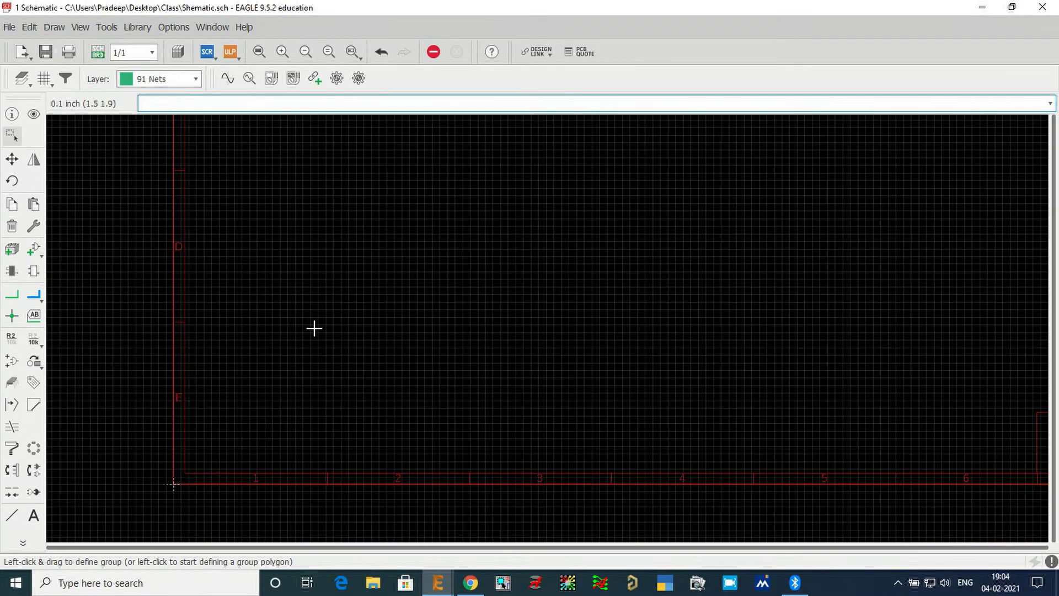
{"action": "scroll", "coordinate": [336, 304], "scroll_direction": "up", "scroll_amount": 3}
{"action": "scroll", "coordinate": [333, 300], "scroll_direction": "down", "scroll_amount": 6}
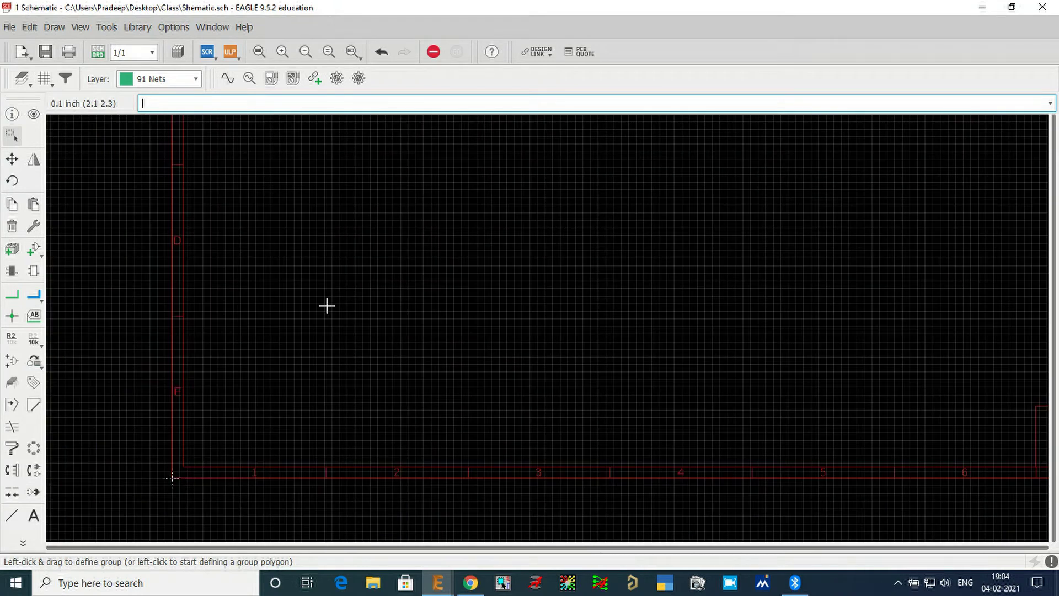
{"action": "scroll", "coordinate": [352, 219], "scroll_direction": "up", "scroll_amount": 1}
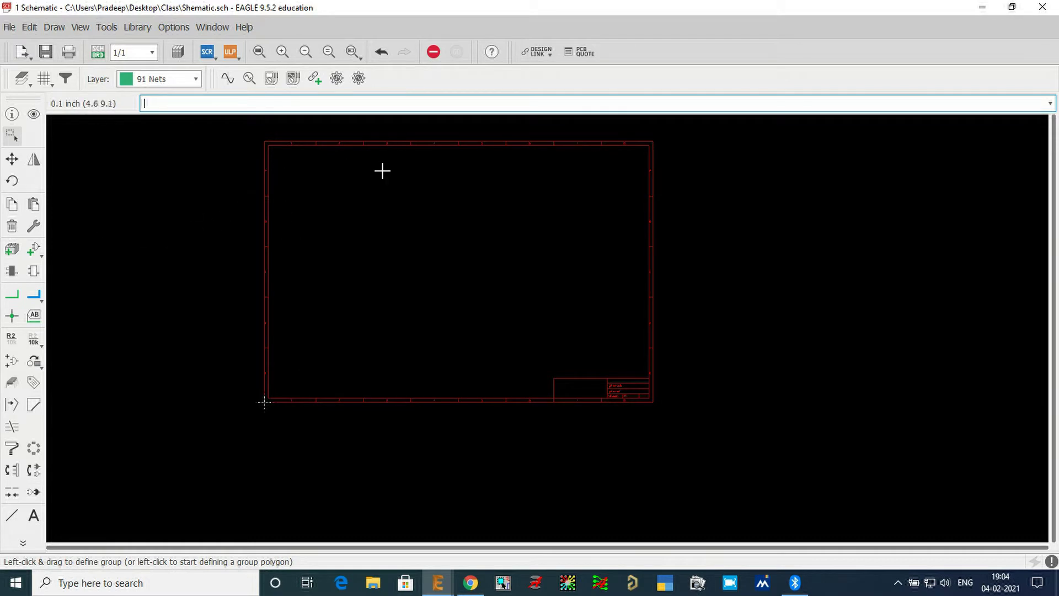
{"action": "scroll", "coordinate": [397, 130], "scroll_direction": "up", "scroll_amount": 1}
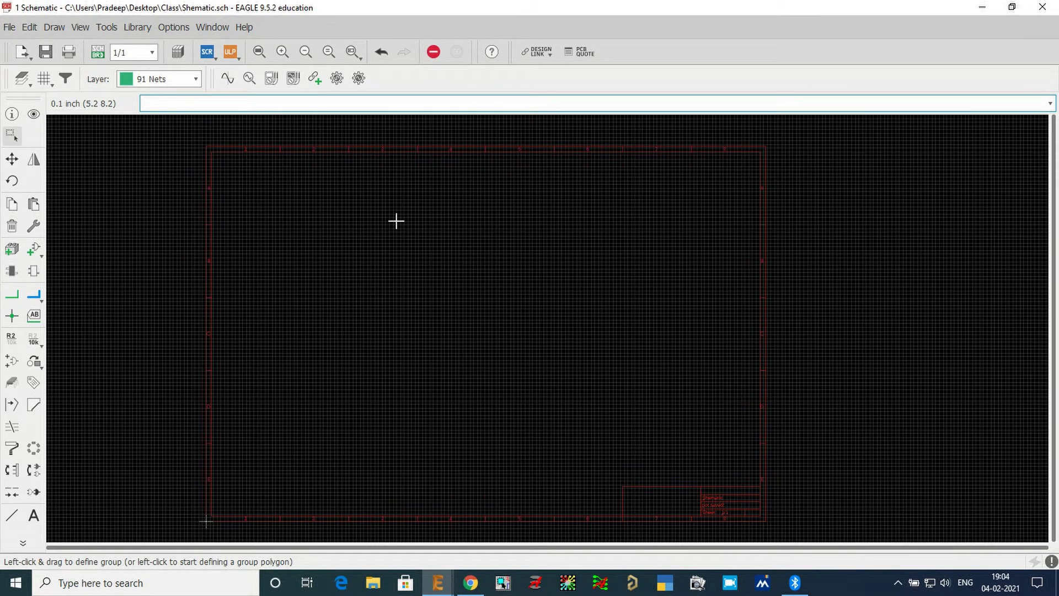
Search the part libraries for "transformer".
{"action": "left_click", "coordinate": [35, 249]}
{"action": "left_click_drag", "start_coordinate": [377, 15], "coordinate": [606, 20]}
{"action": "double_click", "coordinate": [330, 443]}
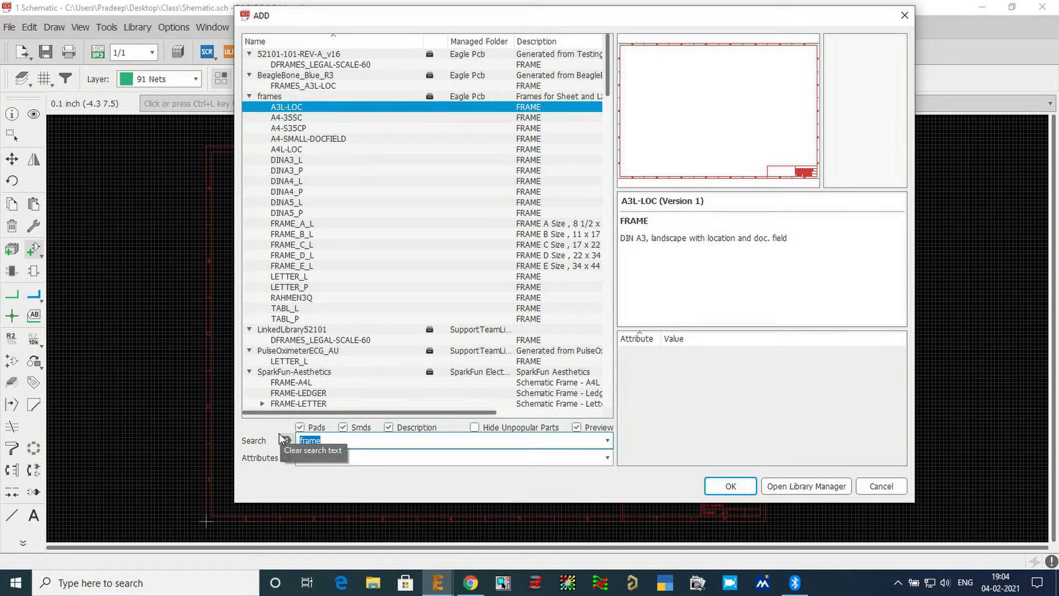
{"action": "type", "text": "tranformer"}
{"action": "key", "text": "Return"}
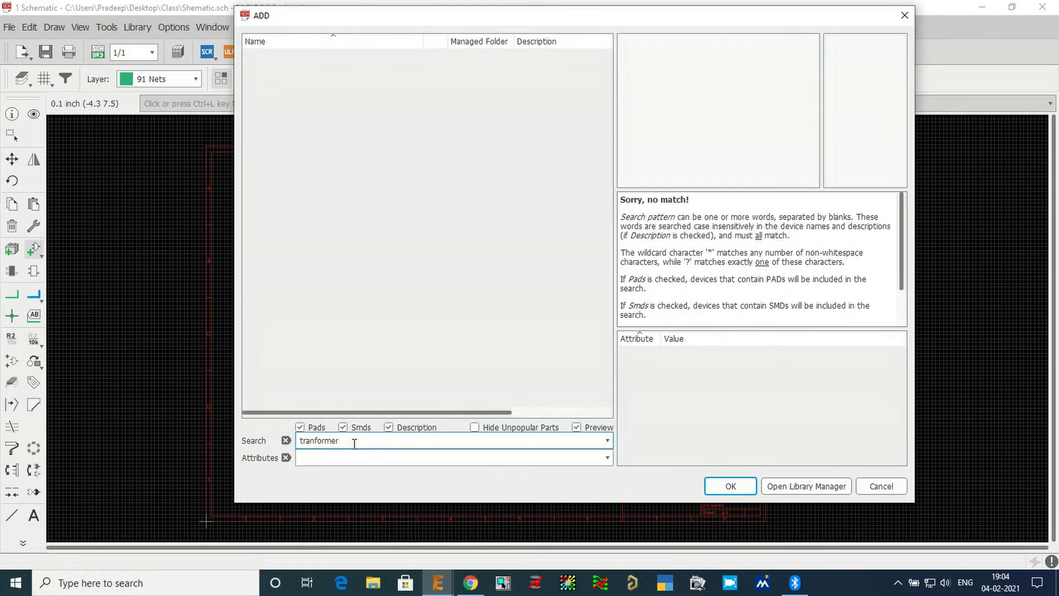
{"action": "left_click", "coordinate": [314, 442]}
{"action": "type", "text": "s"}
{"action": "key", "text": "Return"}
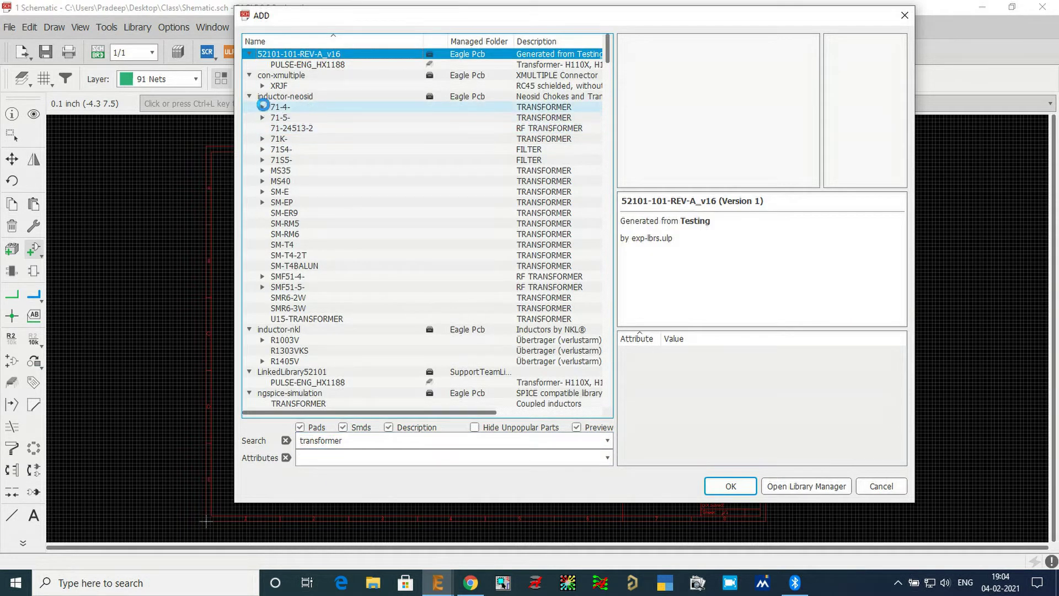
Add the 71-4-1524 transformer from the inductor-neosid library and place it in the upper part of the frame, slightly left of centre.
{"action": "left_click", "coordinate": [263, 106]}
{"action": "left_click", "coordinate": [303, 118]}
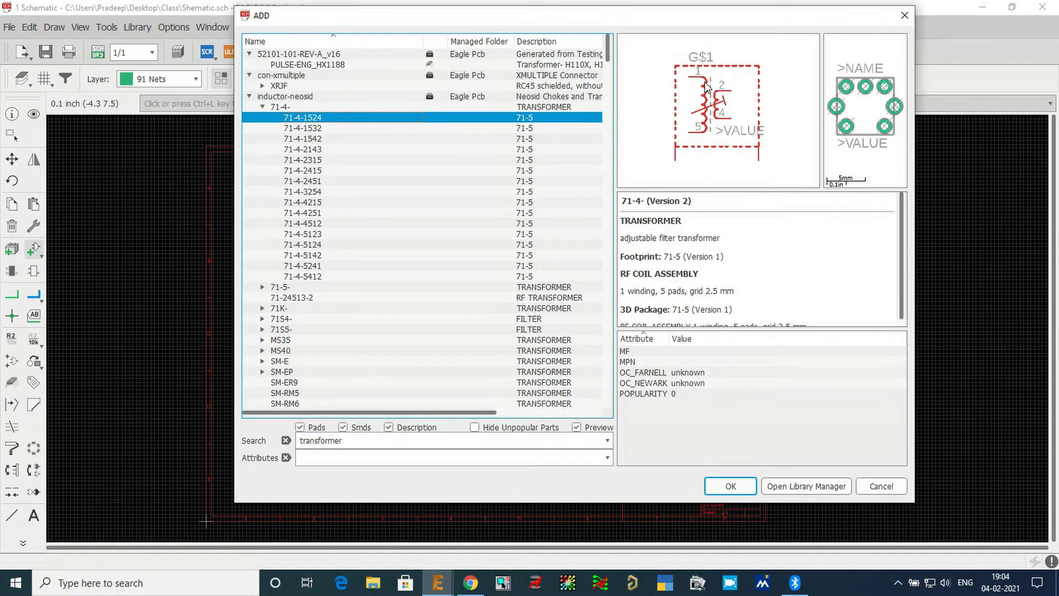
{"action": "left_click", "coordinate": [724, 488]}
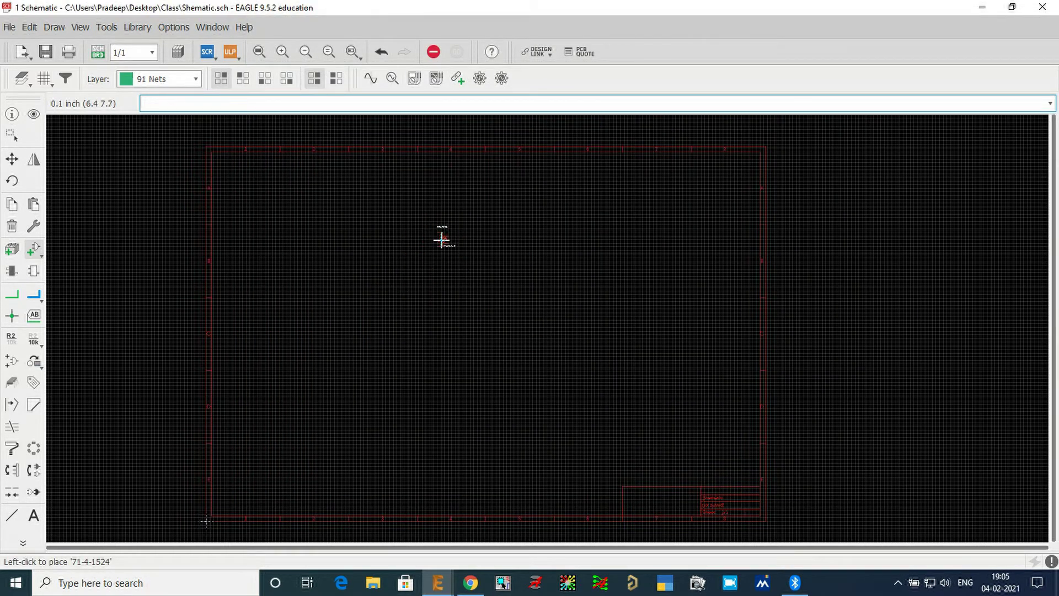
{"action": "scroll", "coordinate": [441, 265], "scroll_direction": "up", "scroll_amount": 2}
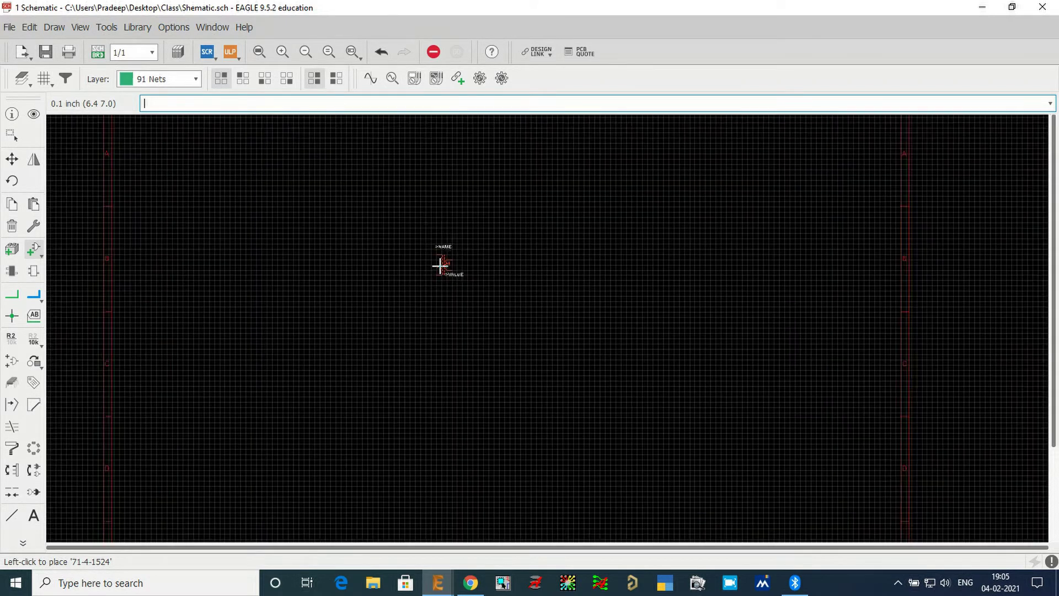
{"action": "scroll", "coordinate": [440, 265], "scroll_direction": "up", "scroll_amount": 5}
{"action": "scroll", "coordinate": [435, 274], "scroll_direction": "down", "scroll_amount": 1}
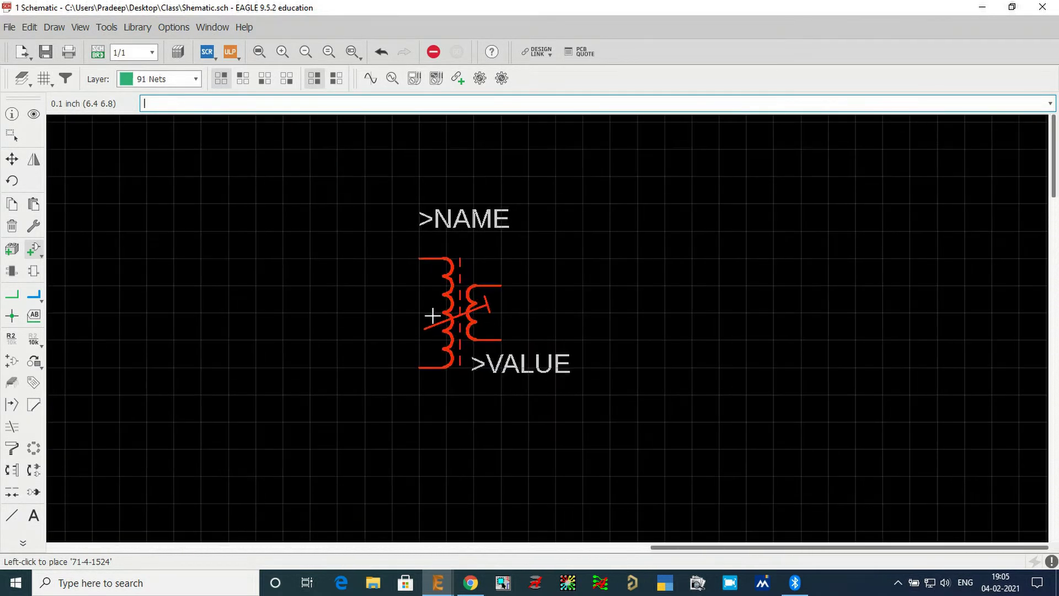
{"action": "left_click", "coordinate": [316, 280]}
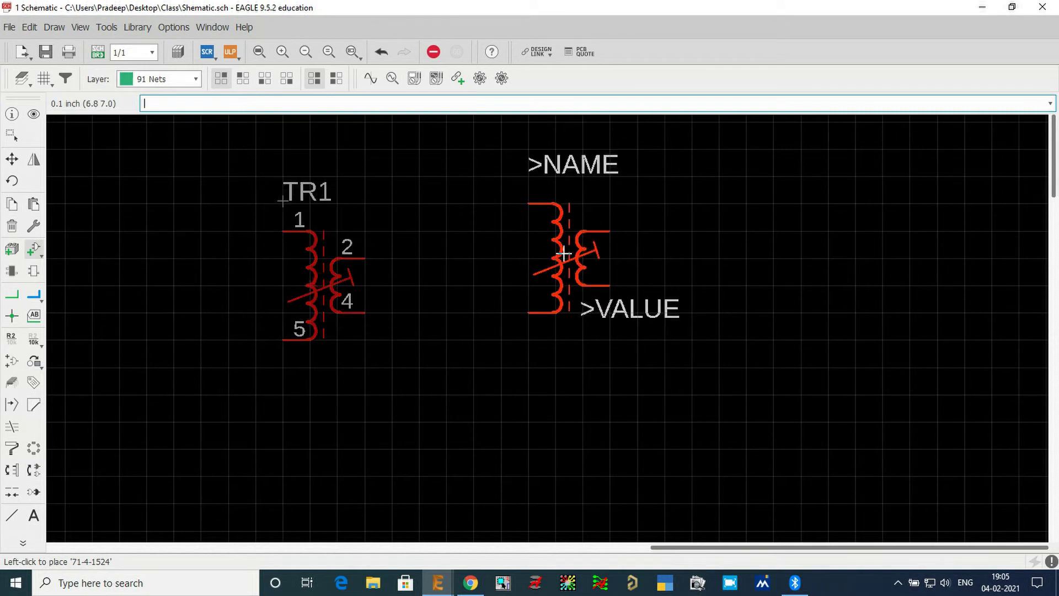
{"action": "scroll", "coordinate": [563, 253], "scroll_direction": "down", "scroll_amount": 5}
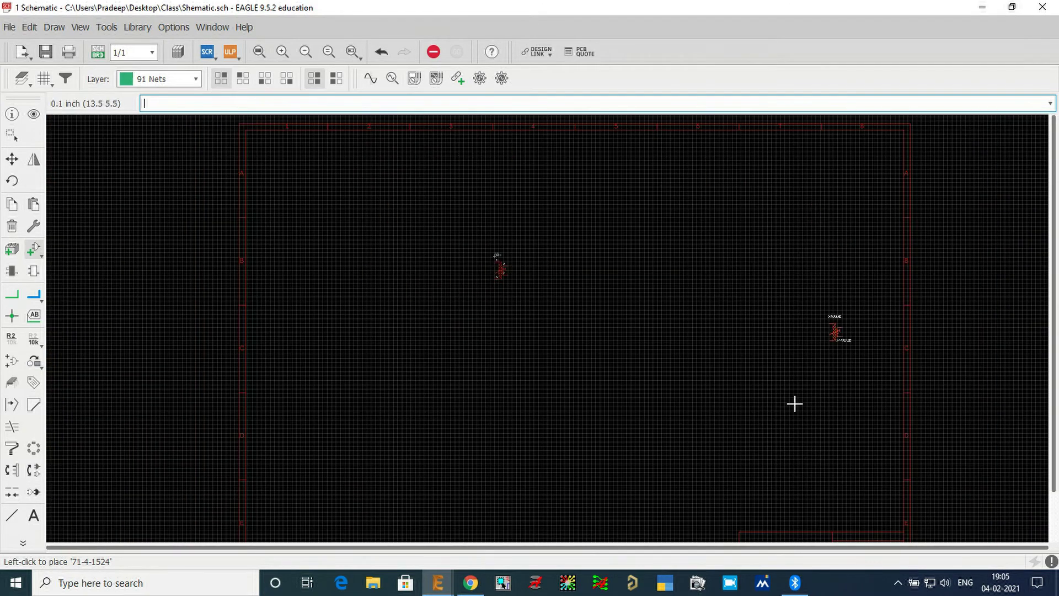
Finish placing the transformer and search the part libraries for "ac jack".
{"action": "scroll", "coordinate": [551, 265], "scroll_direction": "up", "scroll_amount": 5}
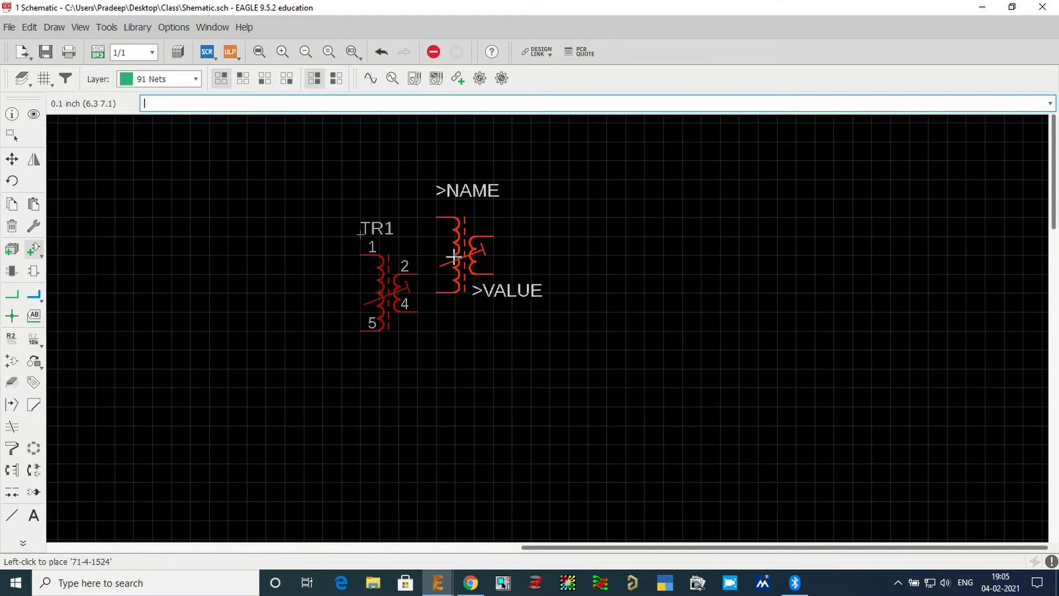
{"action": "key", "text": "Escape"}
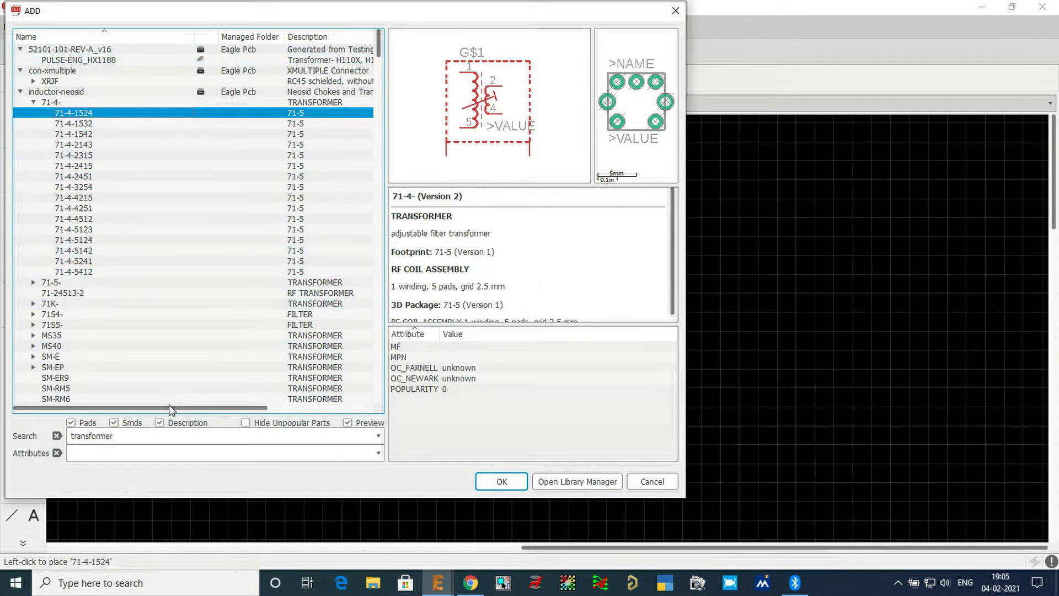
{"action": "double_click", "coordinate": [115, 435]}
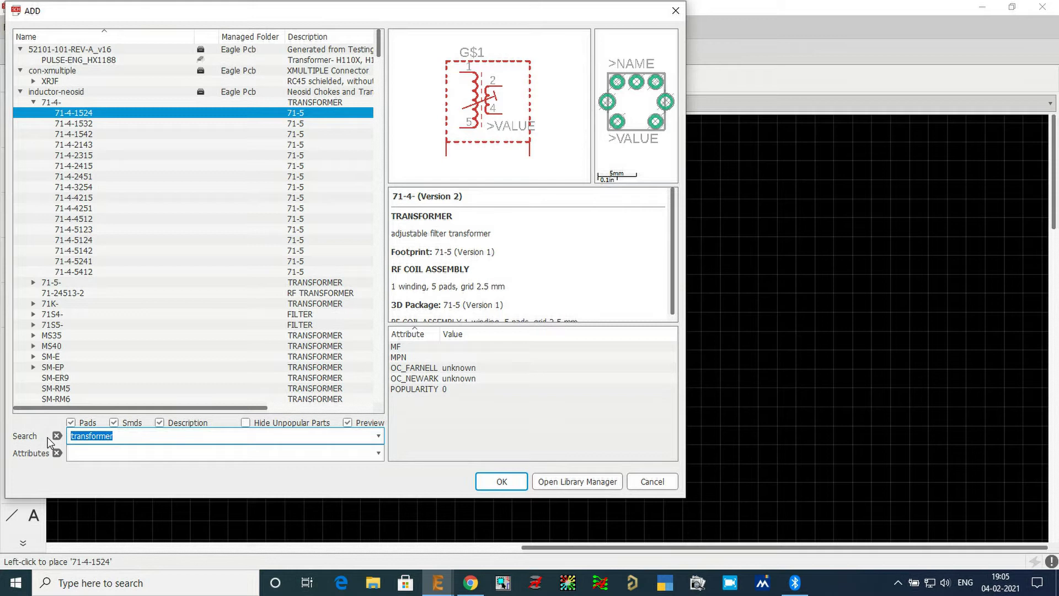
{"action": "type", "text": "ac jack"}
{"action": "key", "text": "Return"}
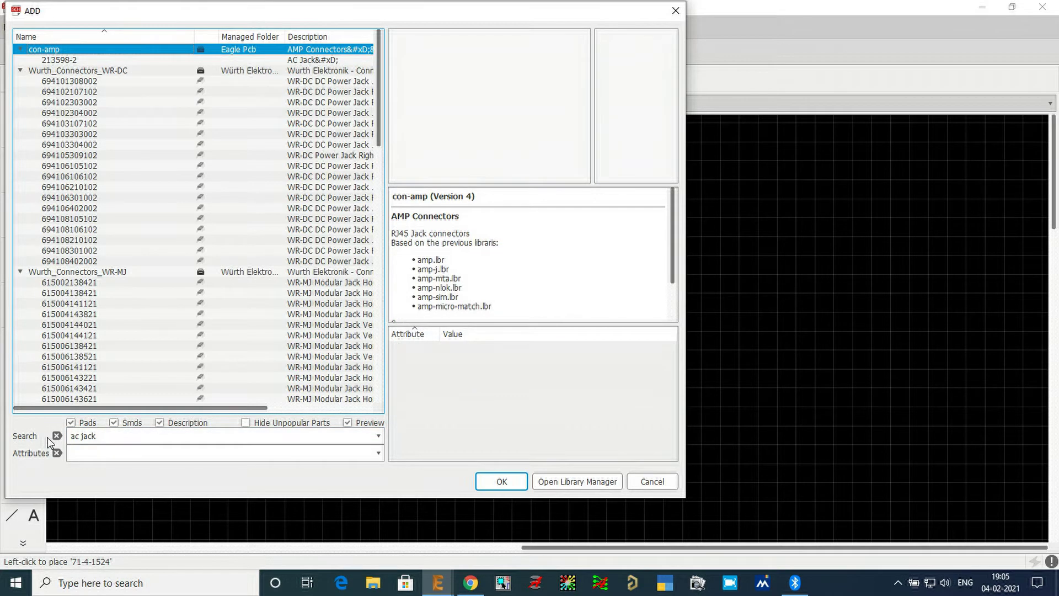
Add the 213598-2 AC jack from the con-amp library, rotated 180 degrees, and place it left of the transformer.
{"action": "left_click", "coordinate": [61, 60]}
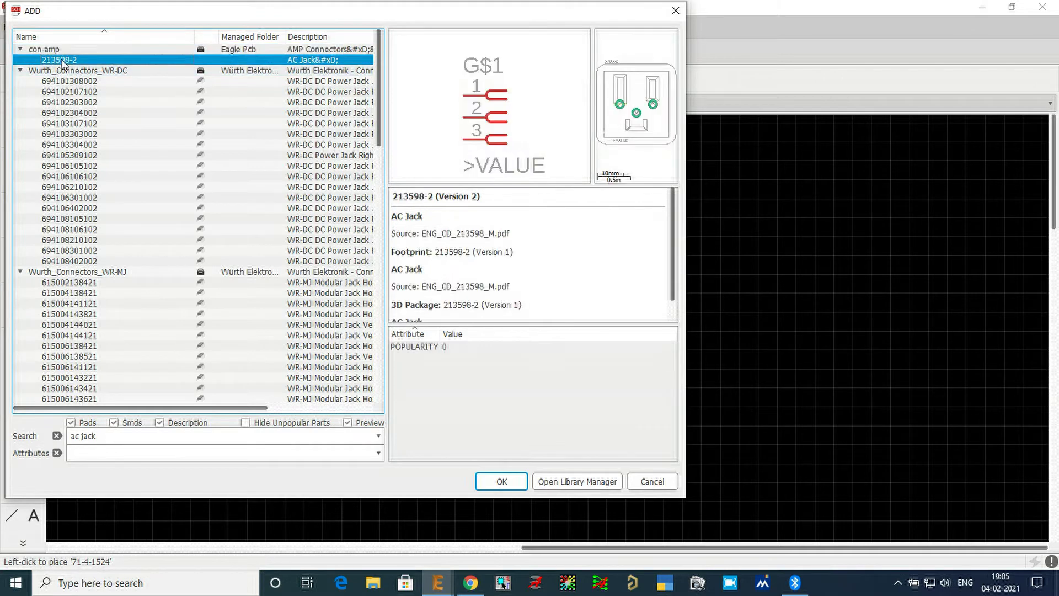
{"action": "left_click", "coordinate": [503, 478]}
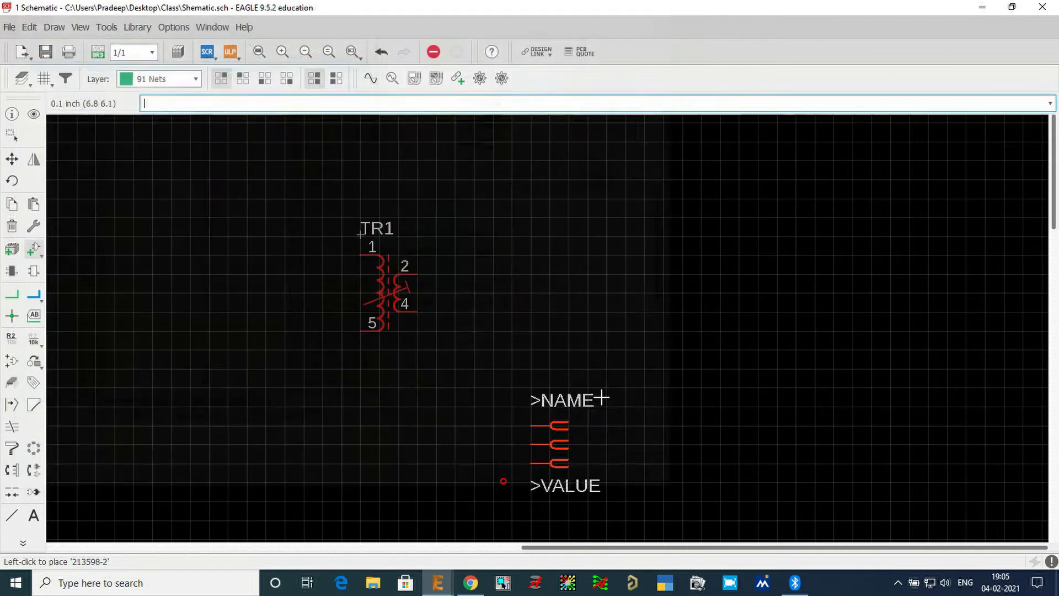
{"action": "scroll", "coordinate": [676, 348], "scroll_direction": "down", "scroll_amount": 1}
{"action": "right_click", "coordinate": [264, 296]}
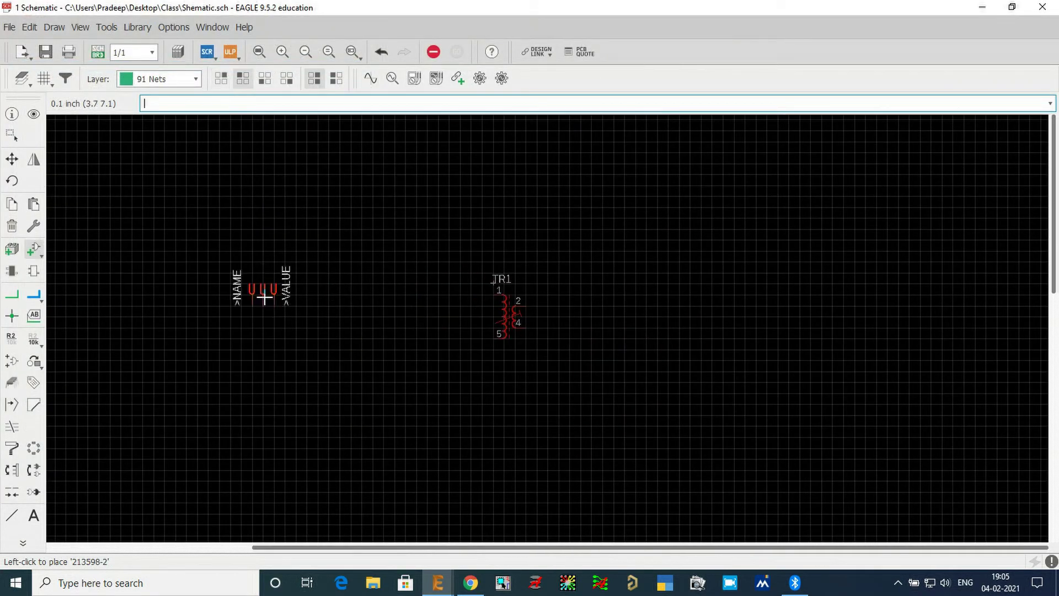
{"action": "scroll", "coordinate": [264, 296], "scroll_direction": "up", "scroll_amount": 3}
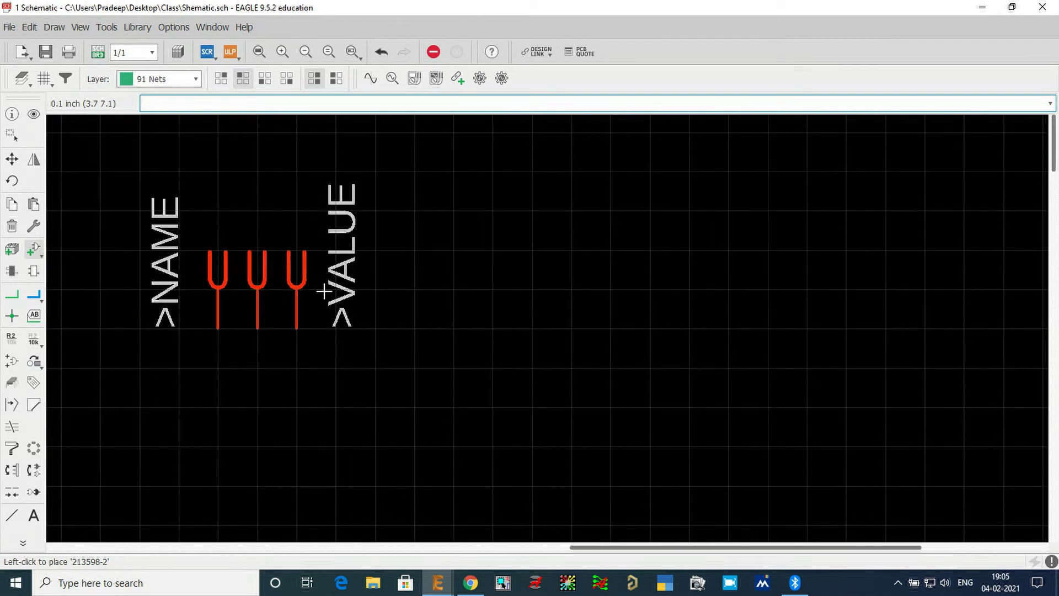
{"action": "right_click", "coordinate": [425, 296]}
{"action": "right_click", "coordinate": [424, 295]}
{"action": "right_click", "coordinate": [425, 296]}
{"action": "right_click", "coordinate": [425, 296]}
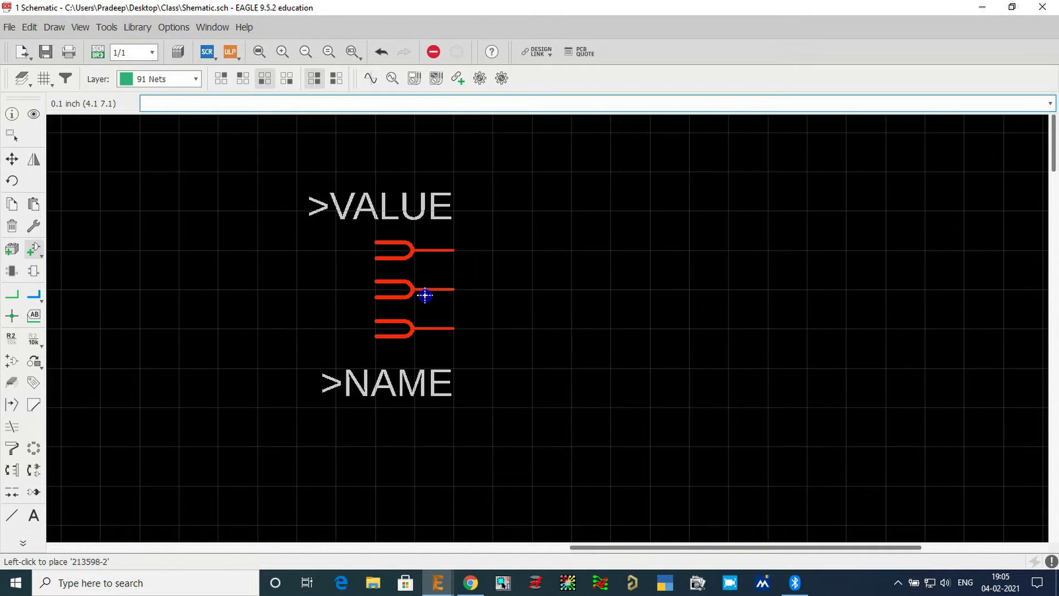
{"action": "left_click", "coordinate": [425, 295]}
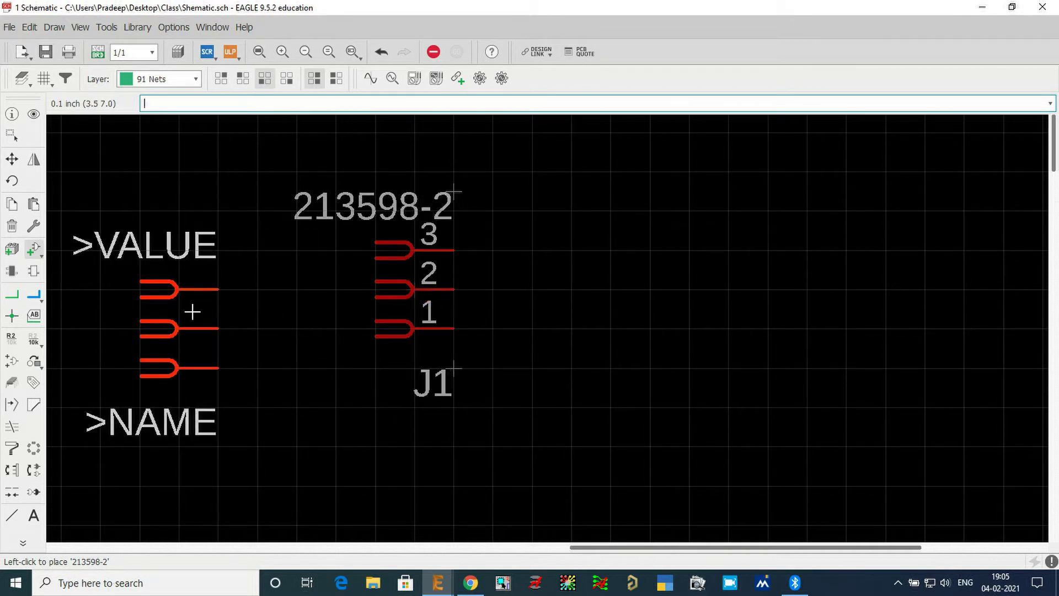
{"action": "key", "text": "Escape"}
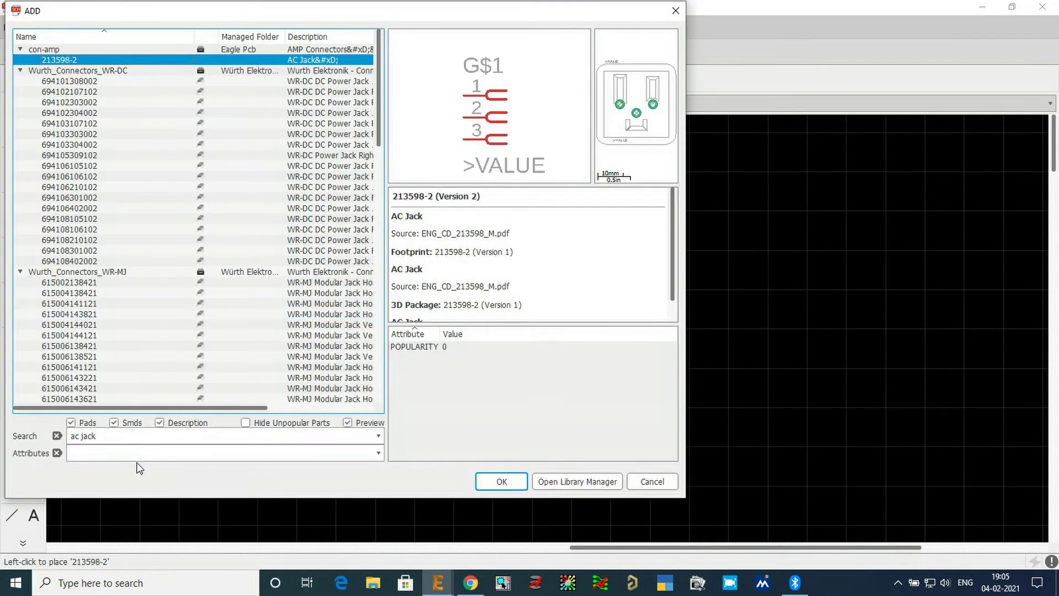
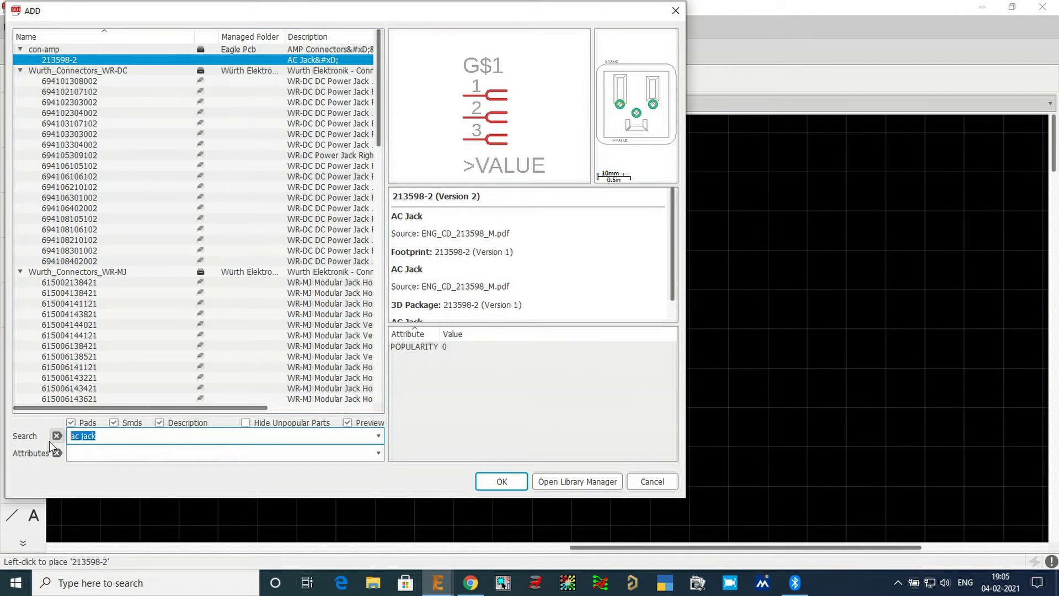
Search the part libraries for "bridge" and examine the previews in the Bridge Rectifiers library, from BGX50AE6327HTSA1 to HD01-T.
{"action": "type", "text": "bridge"}
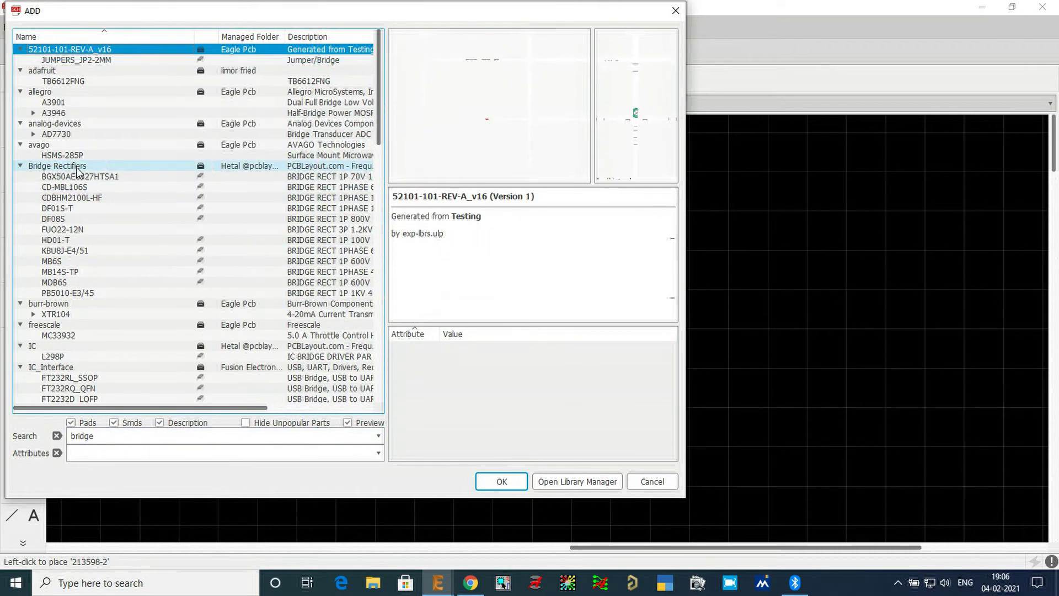
{"action": "left_click", "coordinate": [80, 176]}
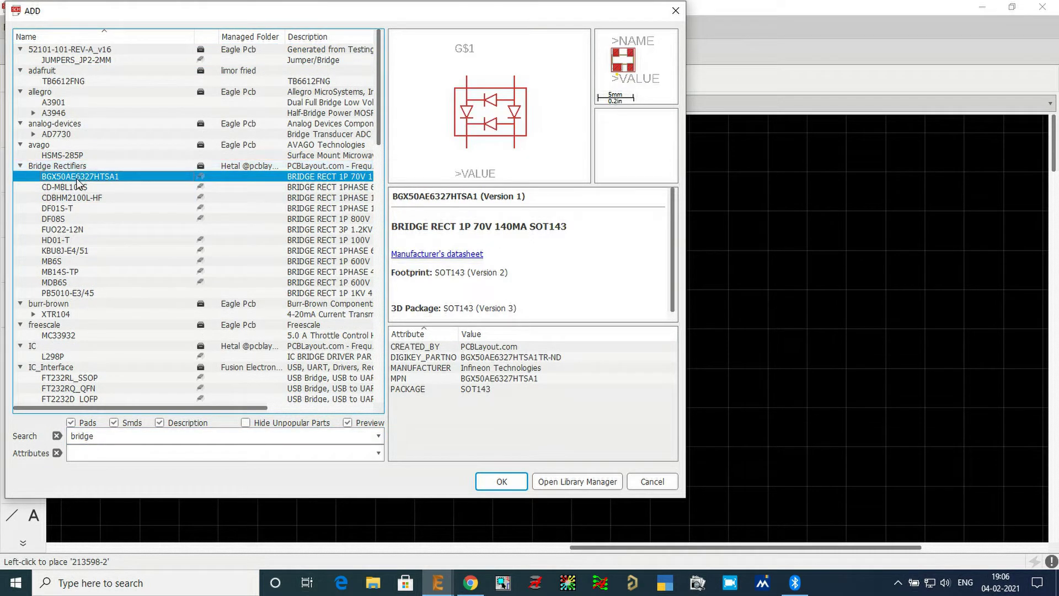
{"action": "left_click", "coordinate": [79, 187]}
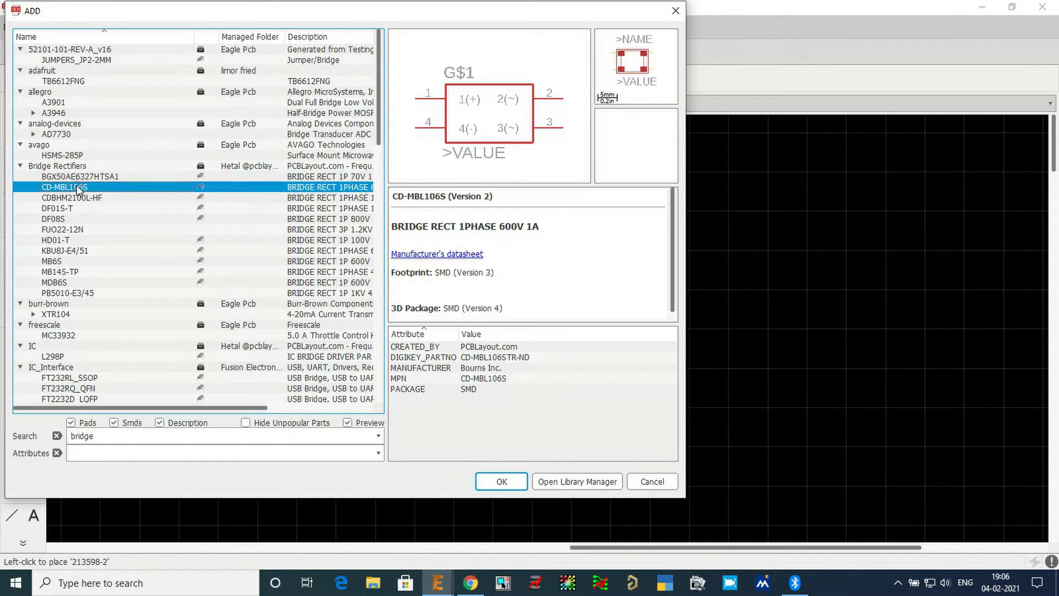
{"action": "key", "text": "Down"}
{"action": "key", "text": "Down"}
{"action": "key", "text": "Down"}
{"action": "key", "text": "Down"}
{"action": "key", "text": "Down"}
{"action": "key", "text": "Up"}
{"action": "key", "text": "Up"}
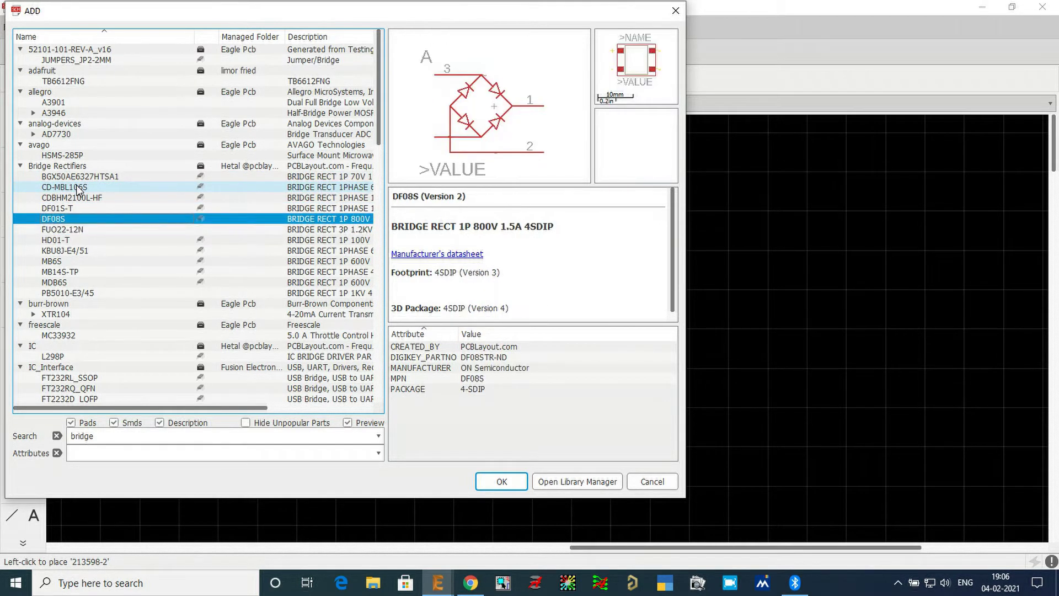
{"action": "key", "text": "Down"}
{"action": "key", "text": "Down"}
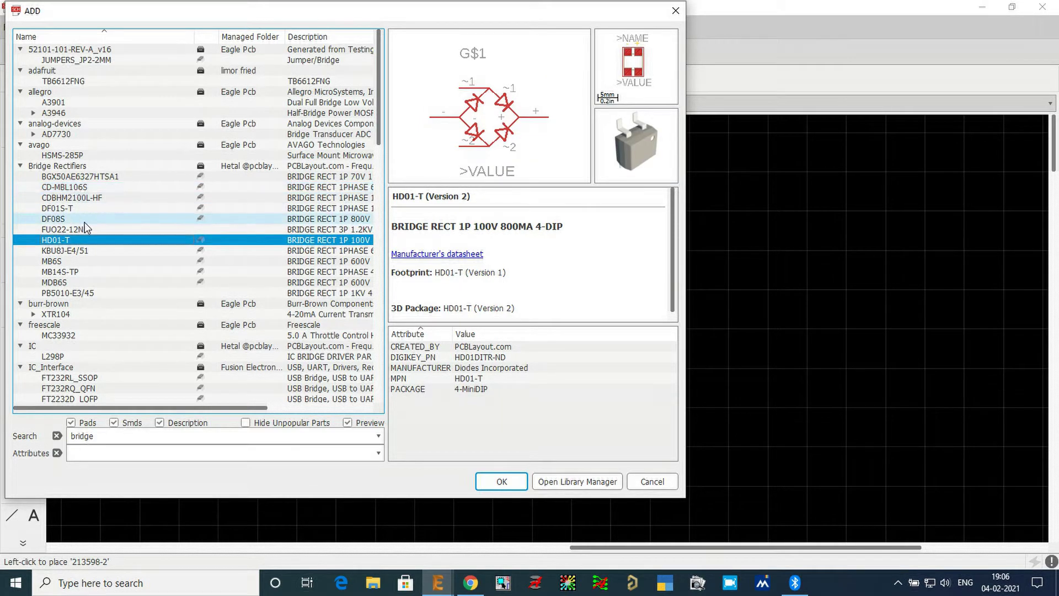
Examine the rohm library's H-bridge drivers and the B*S bridge rectifier variants in the rectifier library.
{"action": "scroll", "coordinate": [88, 220], "scroll_direction": "down", "scroll_amount": 6}
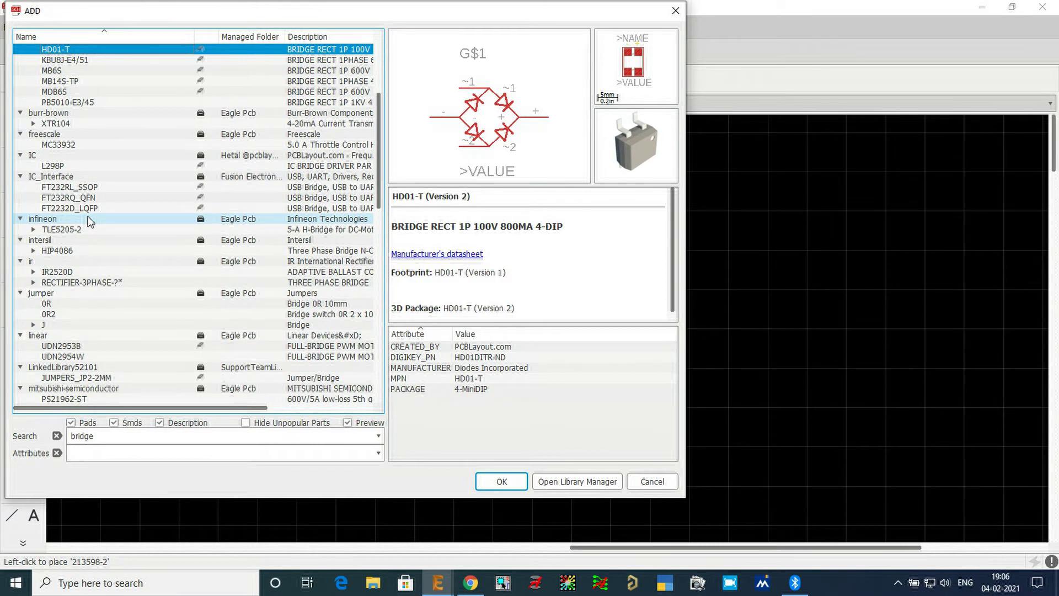
{"action": "scroll", "coordinate": [88, 221], "scroll_direction": "down", "scroll_amount": 6}
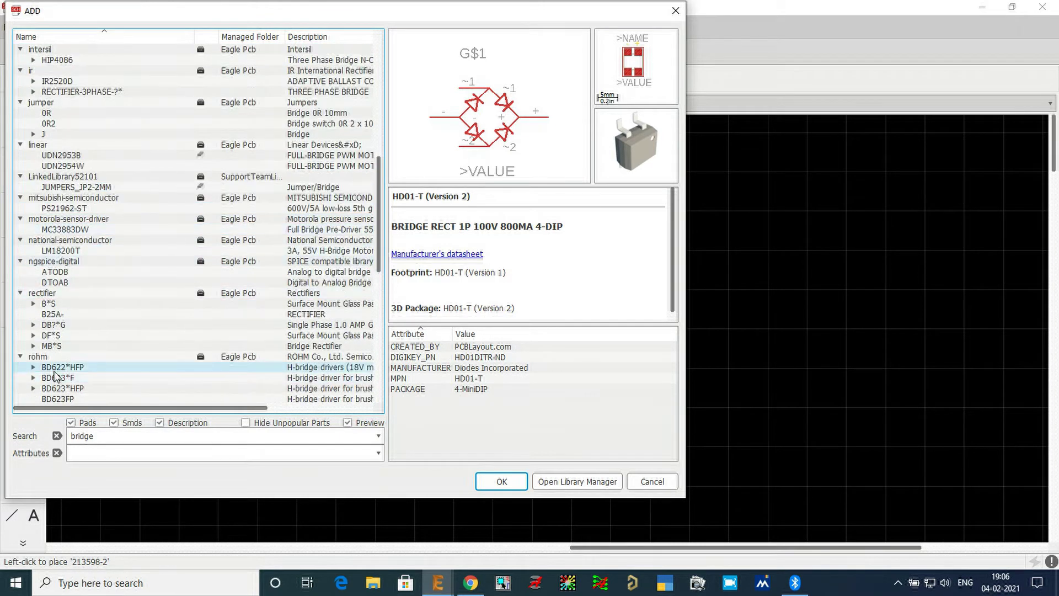
{"action": "left_click", "coordinate": [54, 367]}
{"action": "left_click", "coordinate": [55, 377]}
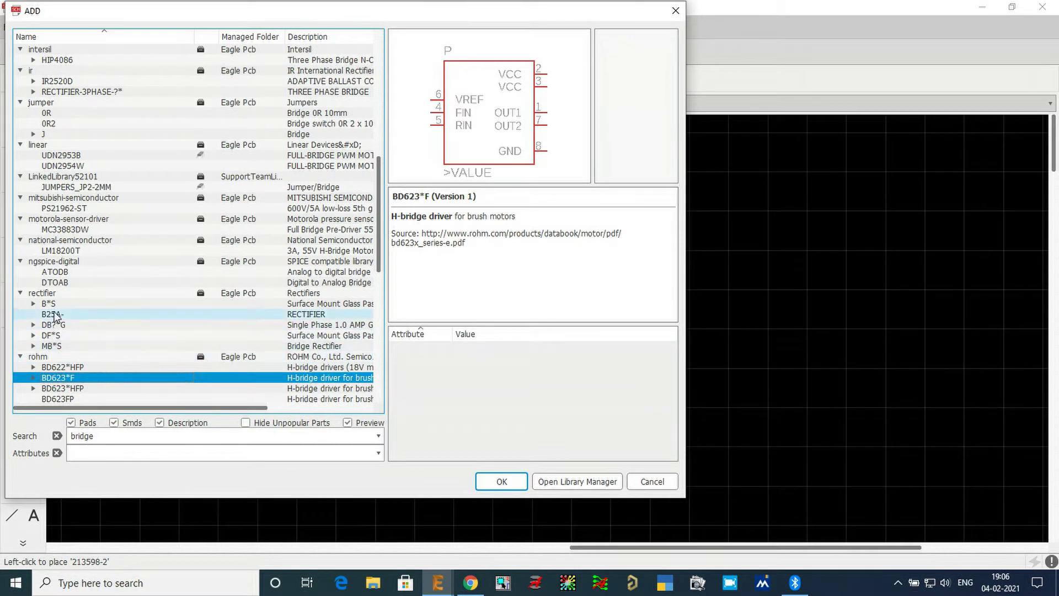
{"action": "left_click", "coordinate": [34, 303]}
{"action": "left_click", "coordinate": [31, 305]}
{"action": "left_click", "coordinate": [82, 314]}
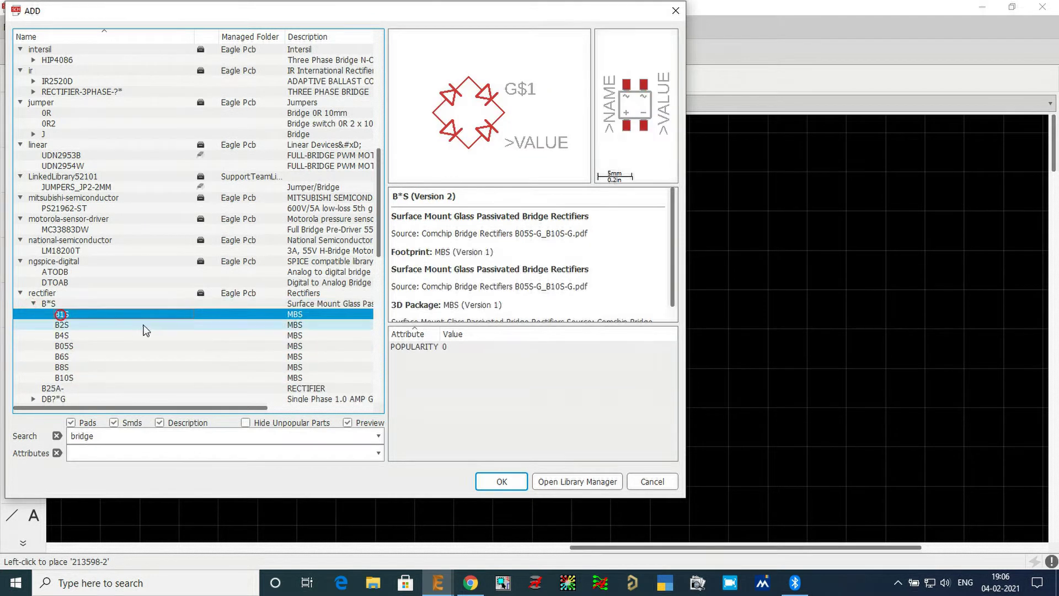
{"action": "left_click", "coordinate": [94, 325]}
{"action": "left_click", "coordinate": [73, 334]}
{"action": "left_click", "coordinate": [73, 346]}
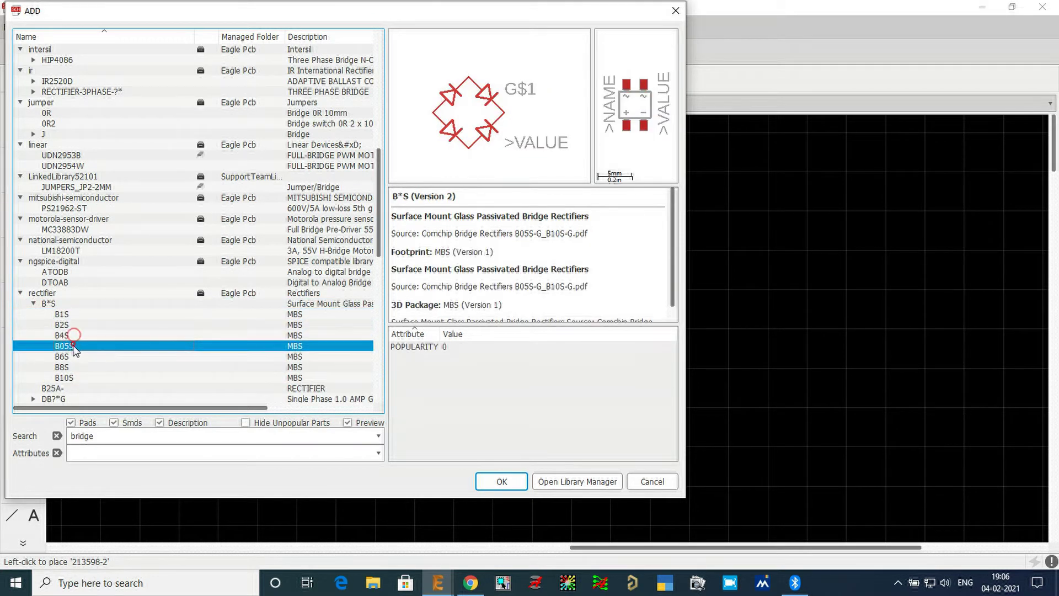
{"action": "left_click", "coordinate": [74, 357]}
Add the B1S bridge rectifier from the rectifier library's B*S group and place it above and right of the transformer.
{"action": "key", "text": "Down"}
{"action": "key", "text": "Down"}
{"action": "key", "text": "Up"}
{"action": "key", "text": "Up"}
{"action": "key", "text": "Up"}
{"action": "key", "text": "Up"}
{"action": "key", "text": "Up"}
{"action": "key", "text": "Up"}
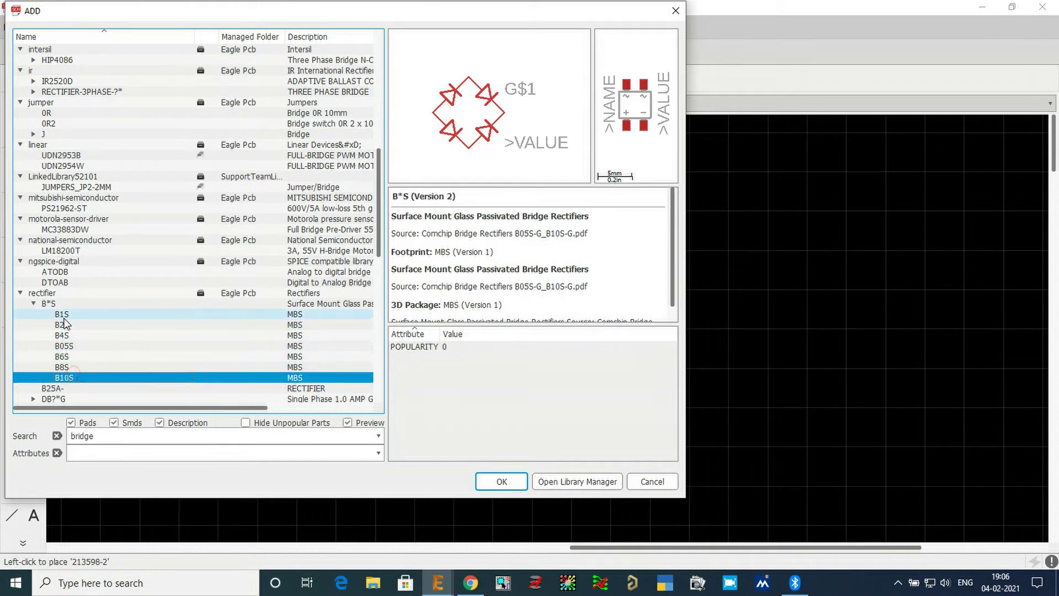
{"action": "left_click", "coordinate": [506, 484]}
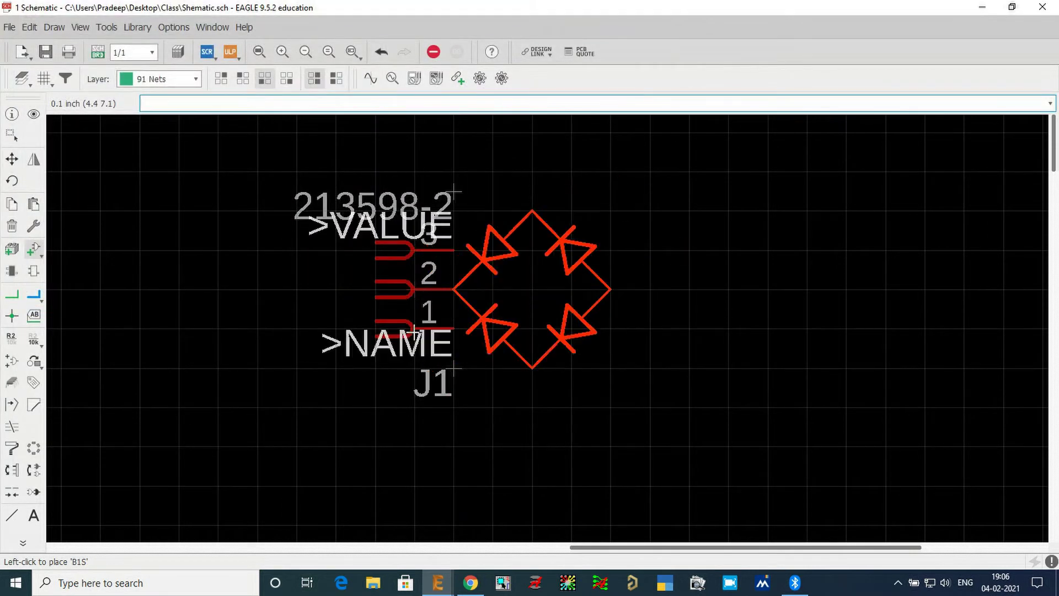
{"action": "scroll", "coordinate": [335, 338], "scroll_direction": "down", "scroll_amount": 2}
{"action": "left_click", "coordinate": [787, 233]}
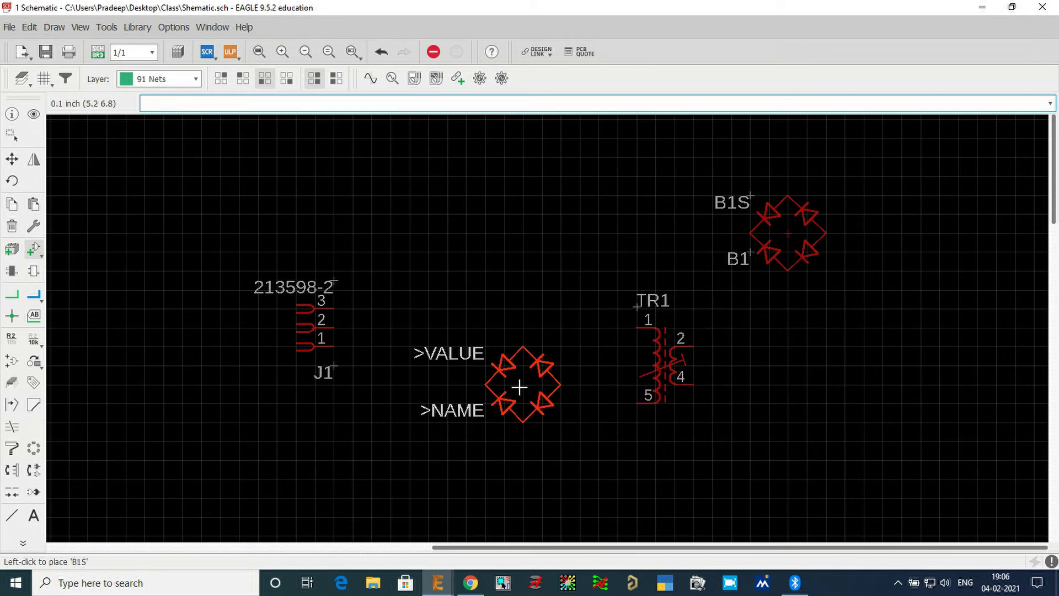
{"action": "key", "text": "Escape"}
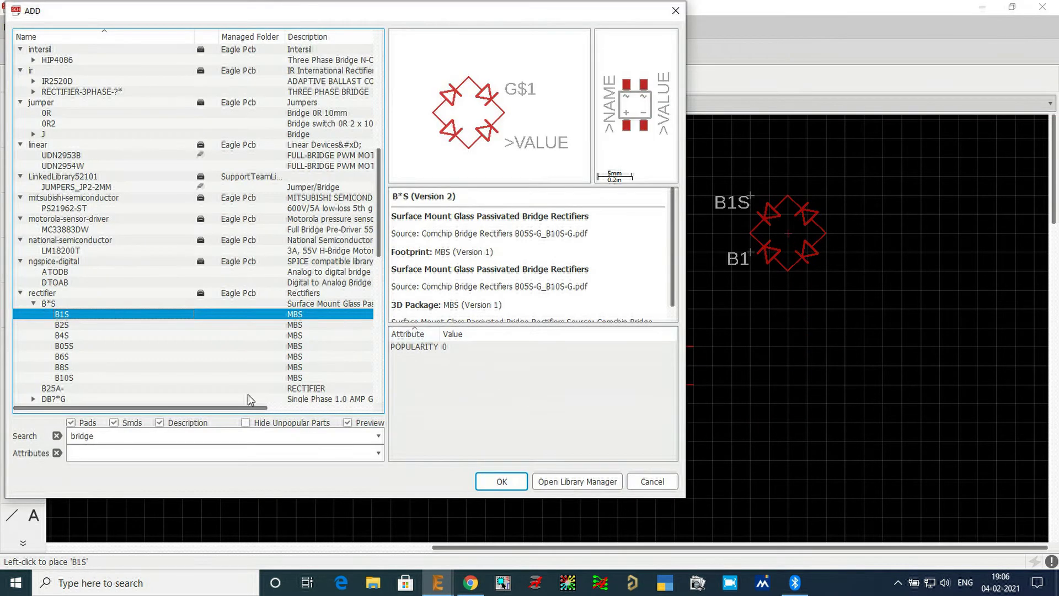
Search the part libraries for "capacitor".
{"action": "double_click", "coordinate": [124, 437]}
{"action": "type", "text": "capacitor"}
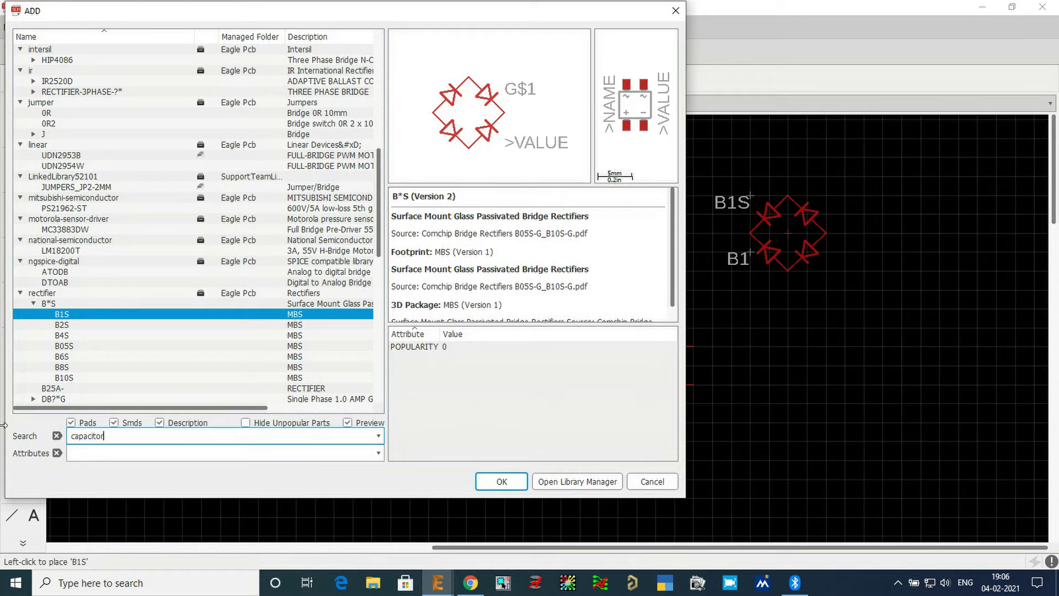
{"action": "key", "text": "Return"}
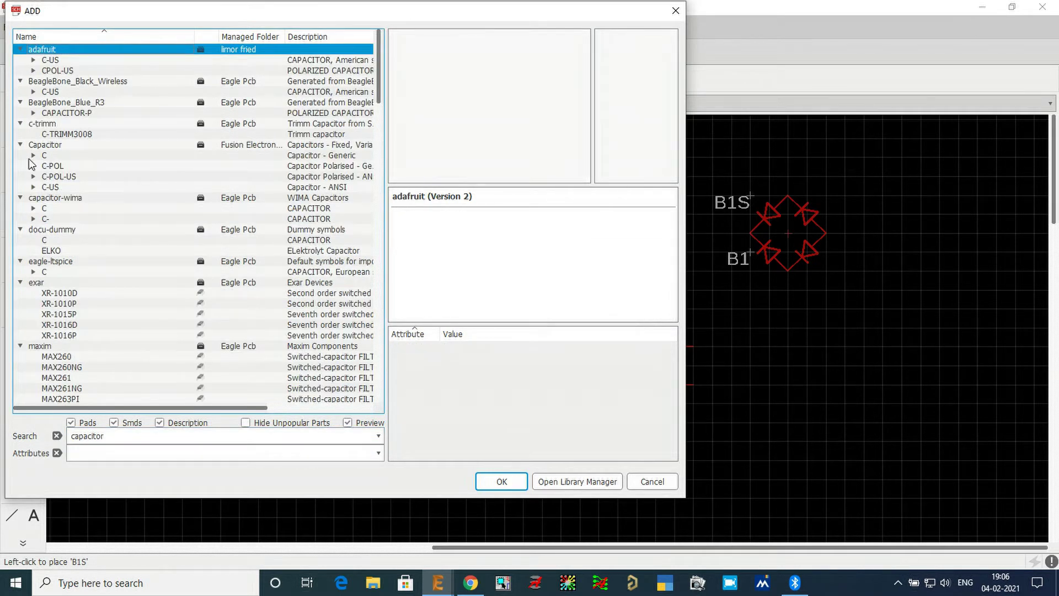
Add three C-US025-025X050 capacitors from the adafruit library's C-US group, spaced in a row right of the transformer.
{"action": "left_click", "coordinate": [33, 59]}
{"action": "left_click", "coordinate": [65, 70]}
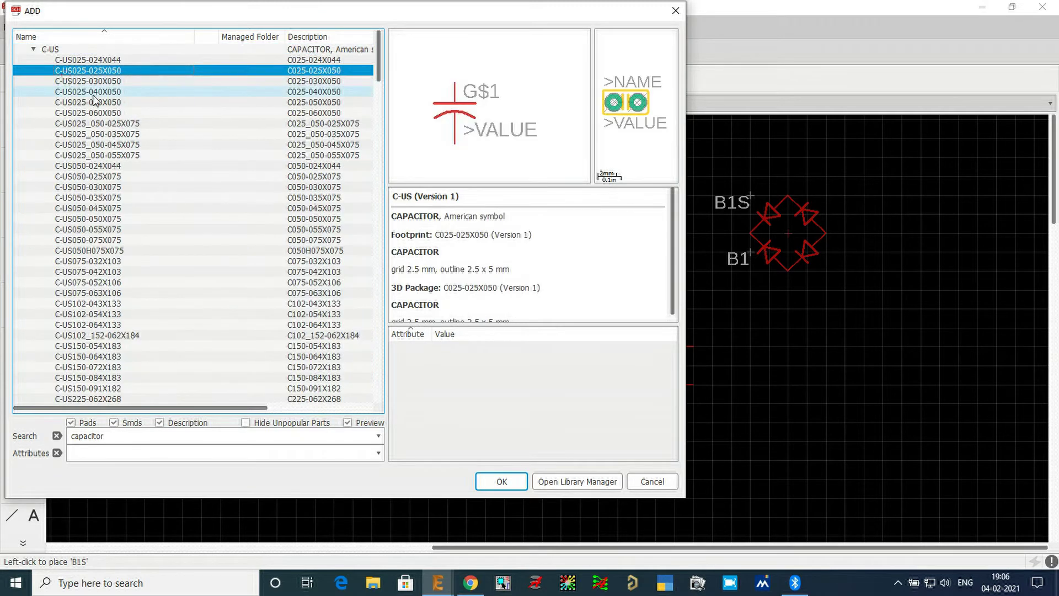
{"action": "left_click", "coordinate": [501, 480]}
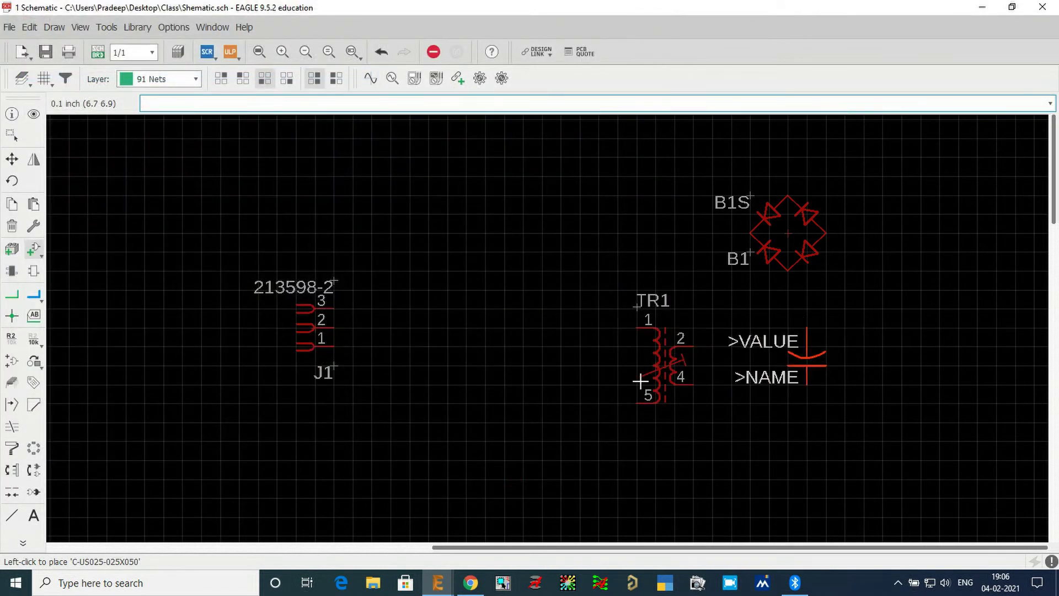
{"action": "scroll", "coordinate": [380, 303], "scroll_direction": "down", "scroll_amount": 3}
{"action": "left_click", "coordinate": [655, 333]}
{"action": "left_click", "coordinate": [747, 334]}
{"action": "left_click", "coordinate": [839, 325]}
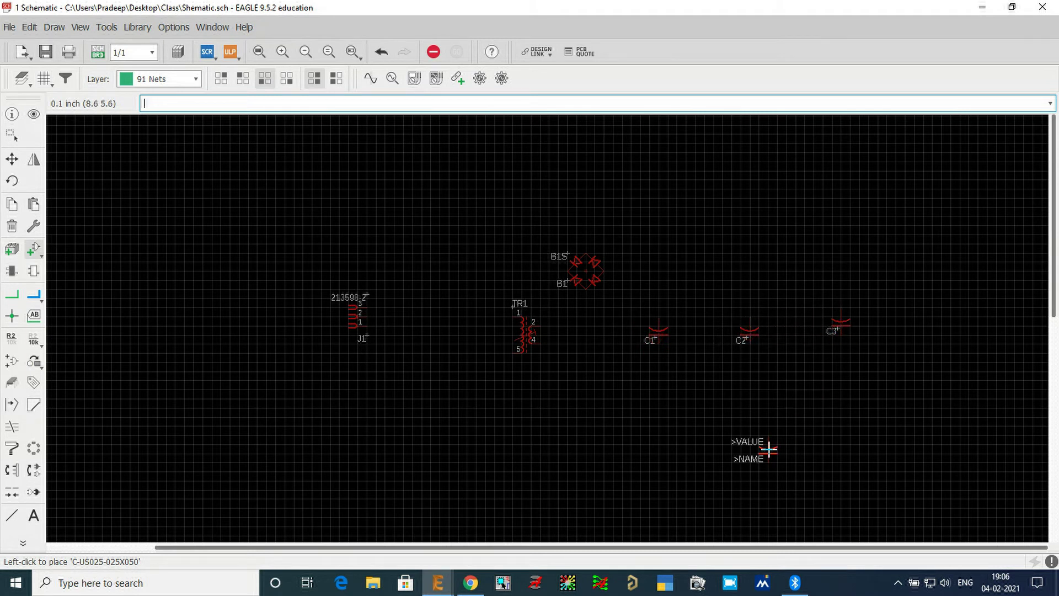
{"action": "key", "text": "Escape"}
Search the part libraries for "regulator".
{"action": "double_click", "coordinate": [492, 501]}
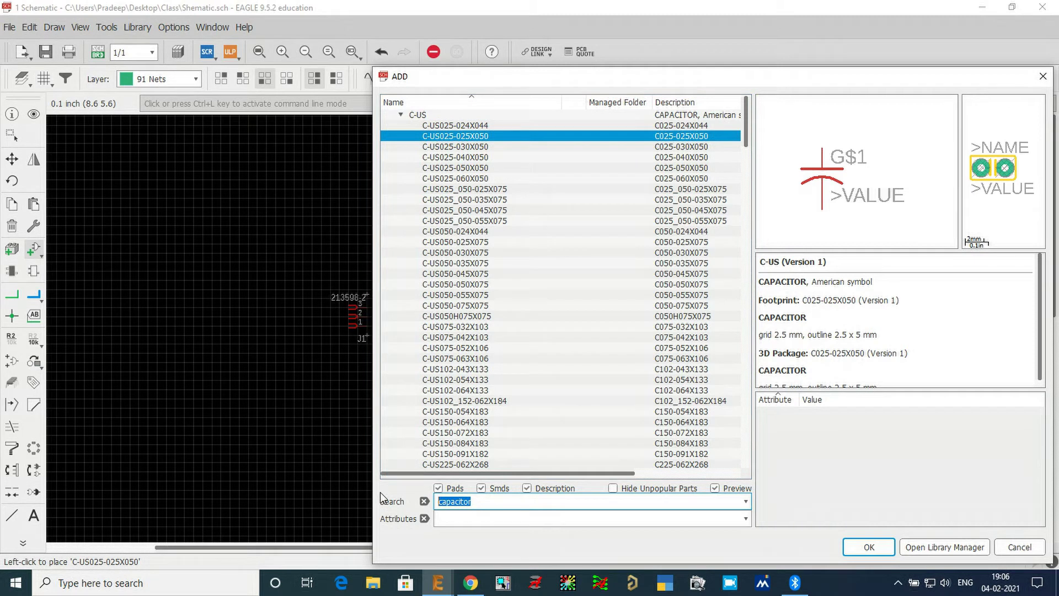
{"action": "type", "text": "regulator"}
{"action": "key", "text": "Return"}
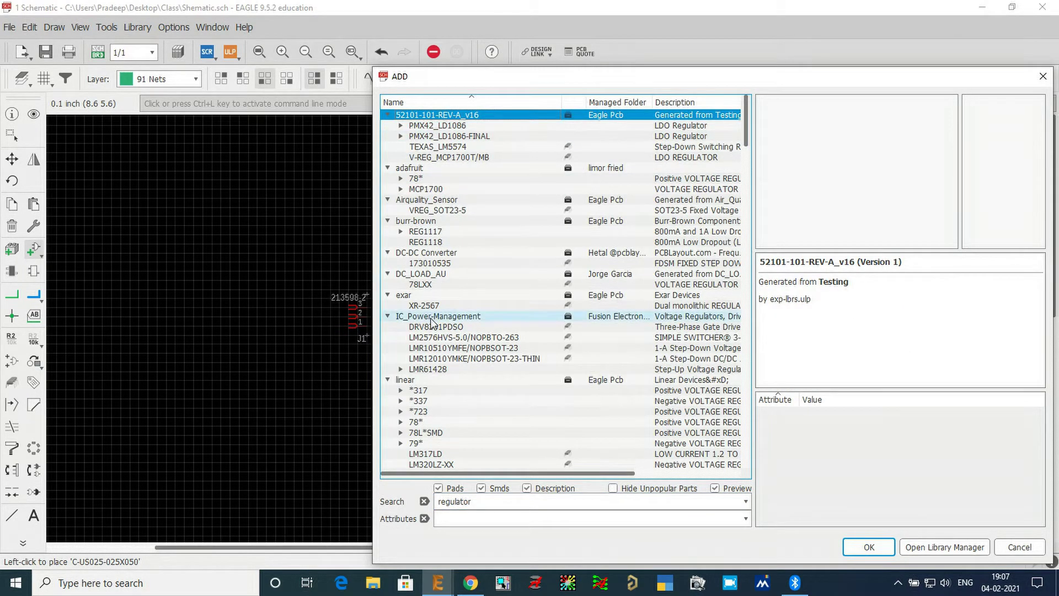
Add the 78L12Z voltage regulator from the adafruit library's 78* group and place it upright above the C2 capacitor.
{"action": "left_click", "coordinate": [401, 178]}
{"action": "key", "text": "Down"}
{"action": "key", "text": "Down"}
{"action": "key", "text": "Down"}
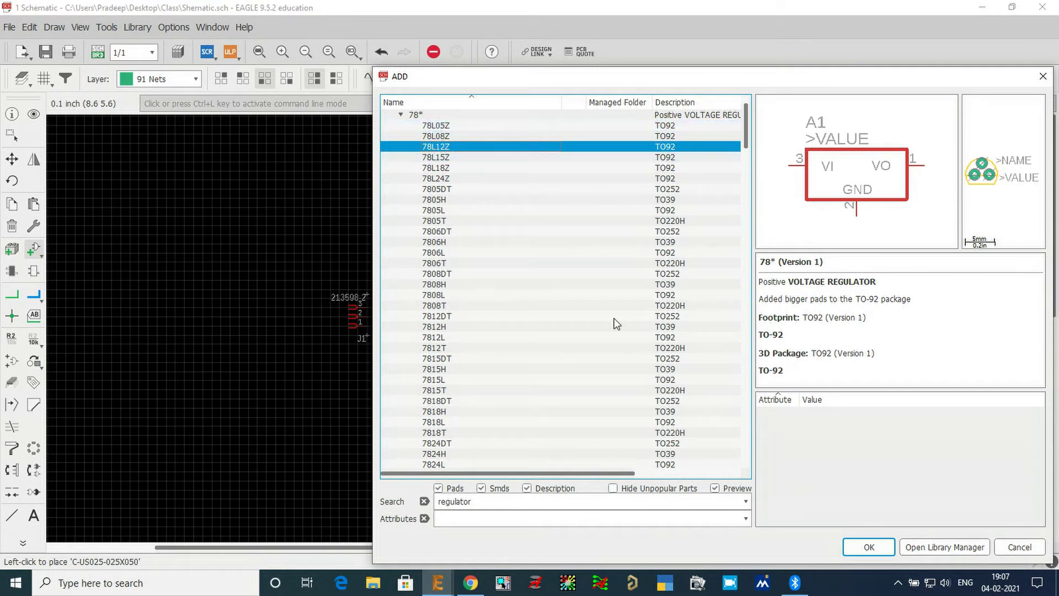
{"action": "left_click", "coordinate": [872, 553]}
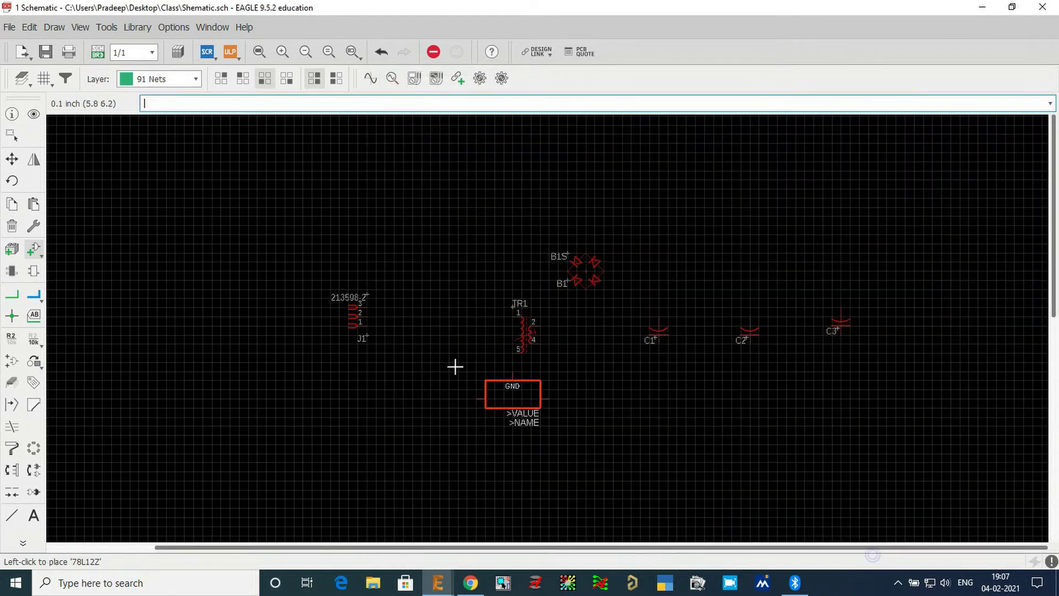
{"action": "right_click", "coordinate": [736, 245]}
{"action": "right_click", "coordinate": [744, 237]}
{"action": "left_click", "coordinate": [746, 235]}
{"action": "key", "text": "Escape"}
{"action": "key", "text": "Escape"}
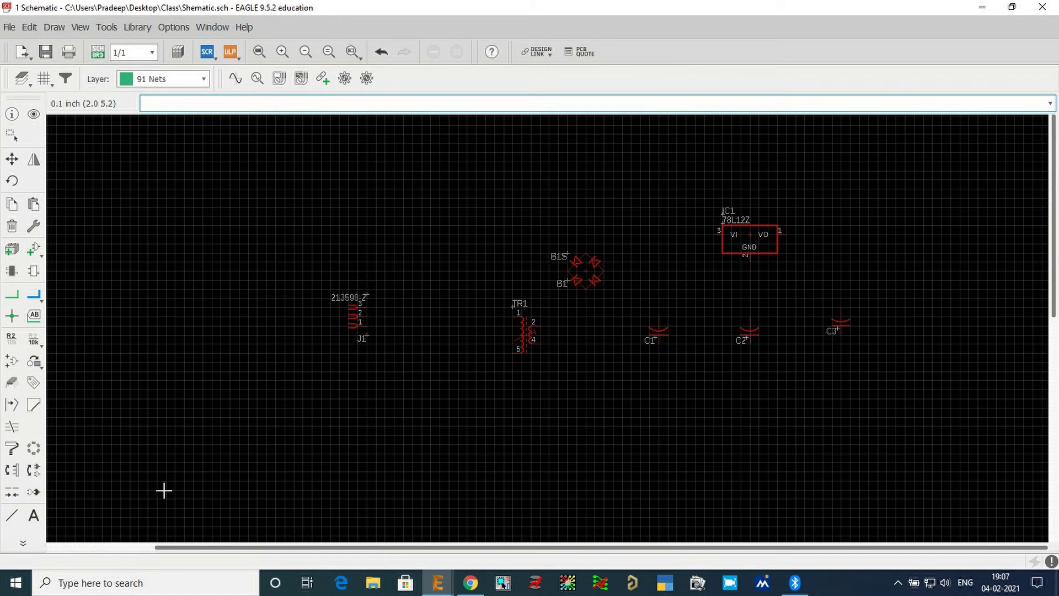
{"action": "left_click", "coordinate": [34, 340]}
{"action": "key", "text": "Escape"}
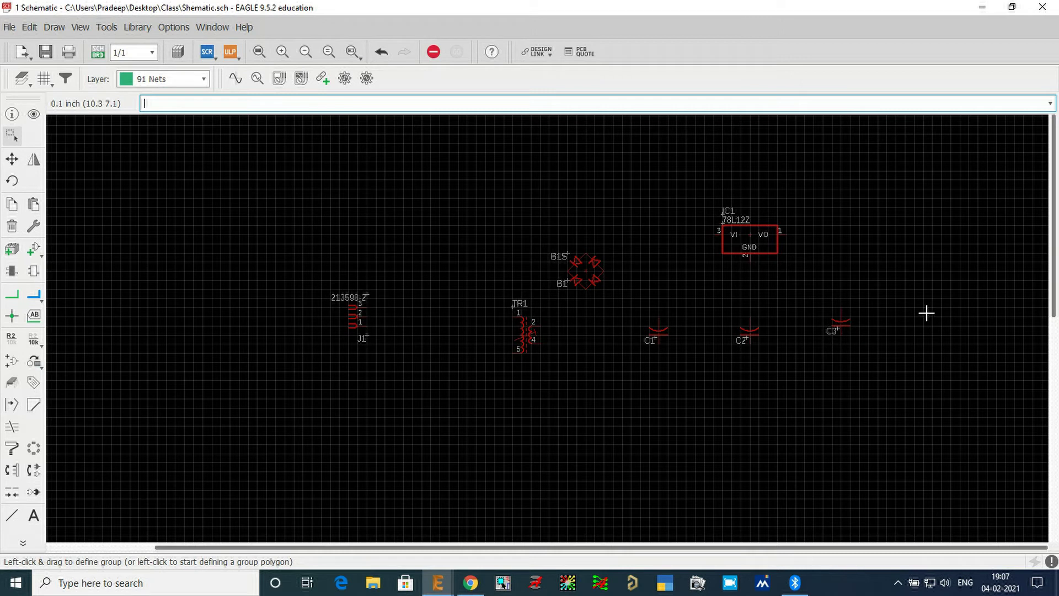
{"action": "scroll", "coordinate": [926, 313], "scroll_direction": "up", "scroll_amount": 1}
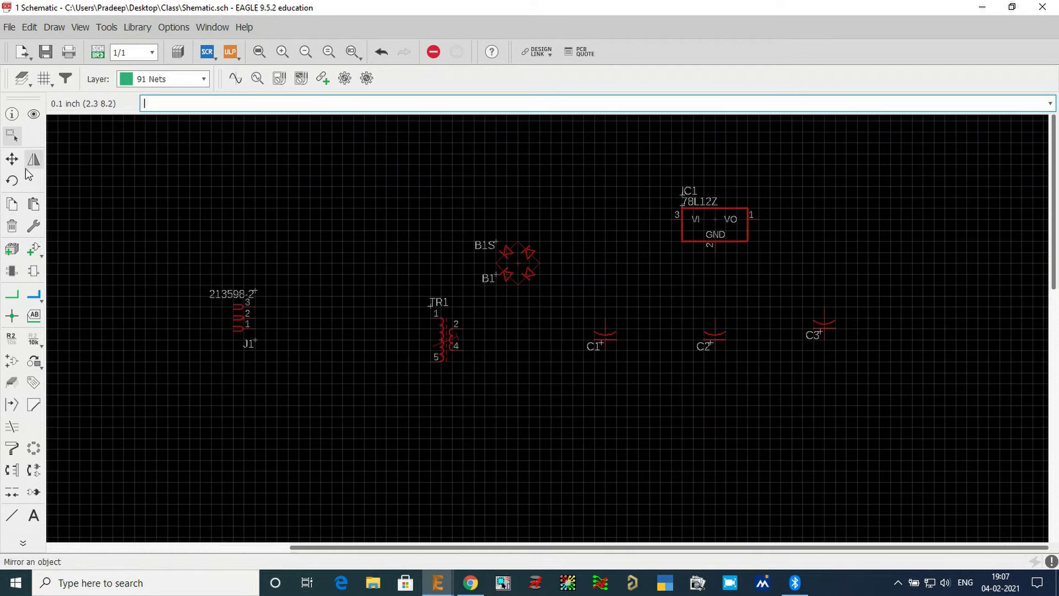
{"action": "left_click", "coordinate": [12, 135]}
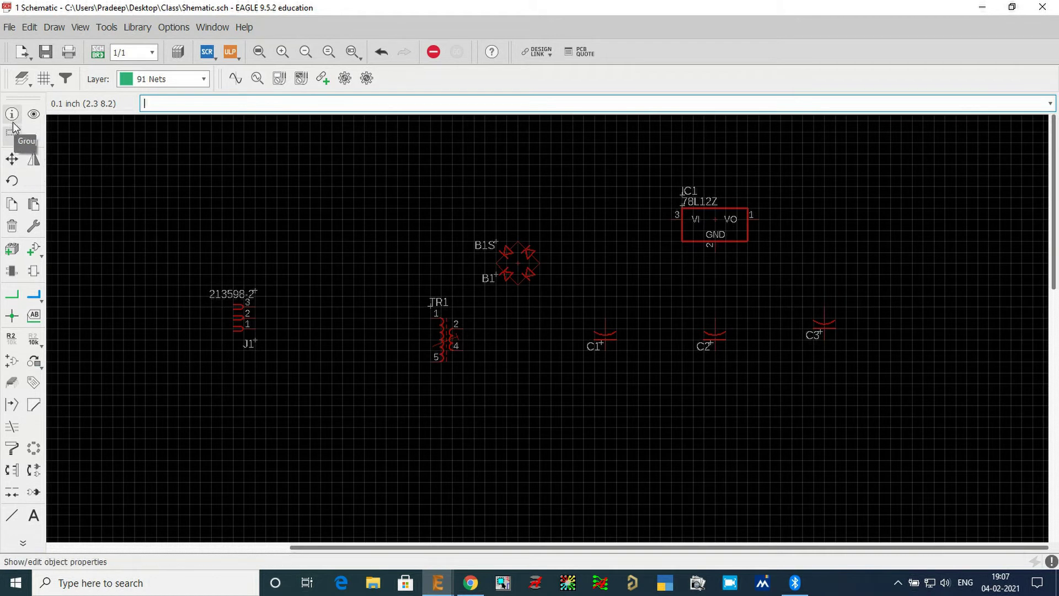
Inspect the properties of the AC jack J1, then dismiss them without changes.
{"action": "left_click", "coordinate": [14, 118]}
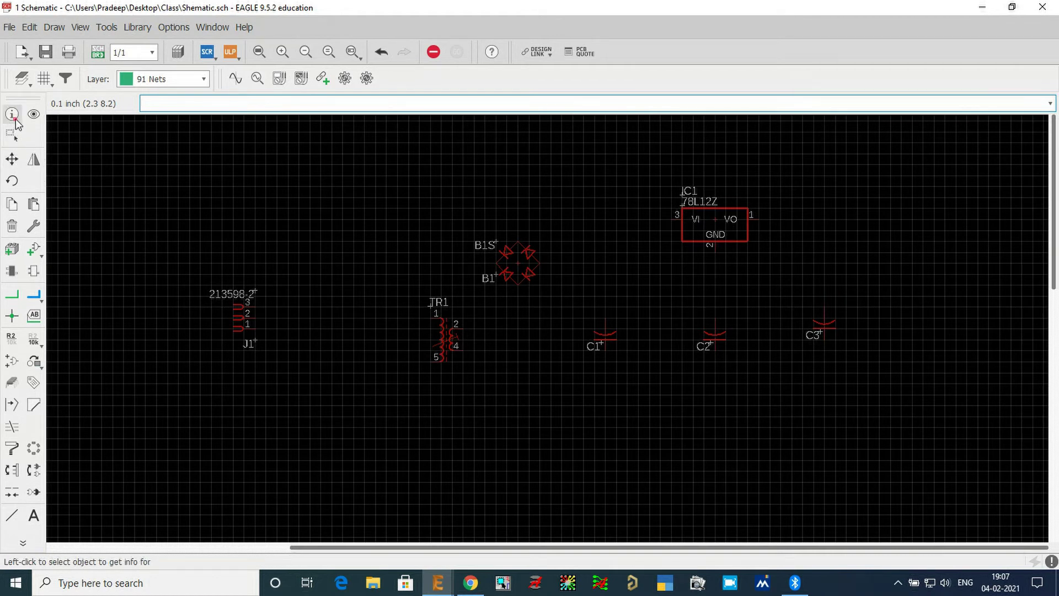
{"action": "scroll", "coordinate": [239, 317], "scroll_direction": "up", "scroll_amount": 4}
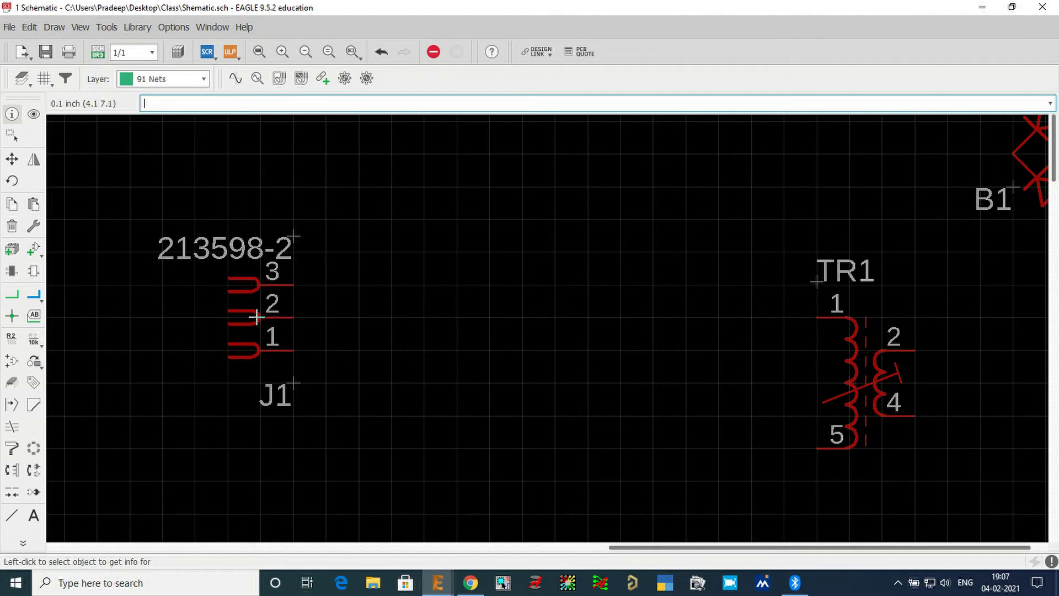
{"action": "scroll", "coordinate": [256, 316], "scroll_direction": "up", "scroll_amount": 8}
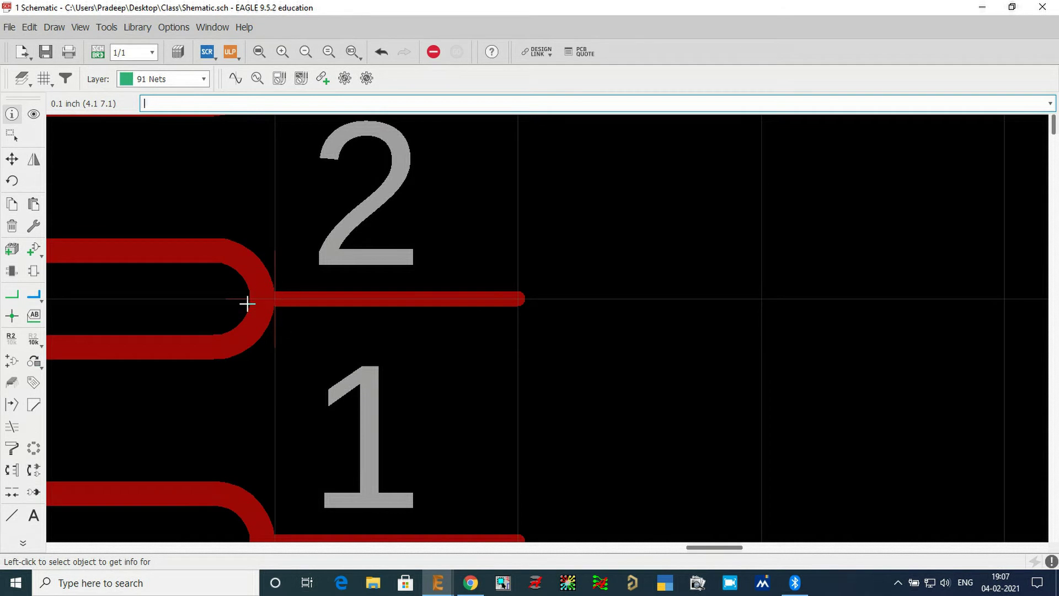
{"action": "scroll", "coordinate": [277, 306], "scroll_direction": "down", "scroll_amount": 5}
{"action": "left_click", "coordinate": [279, 306]}
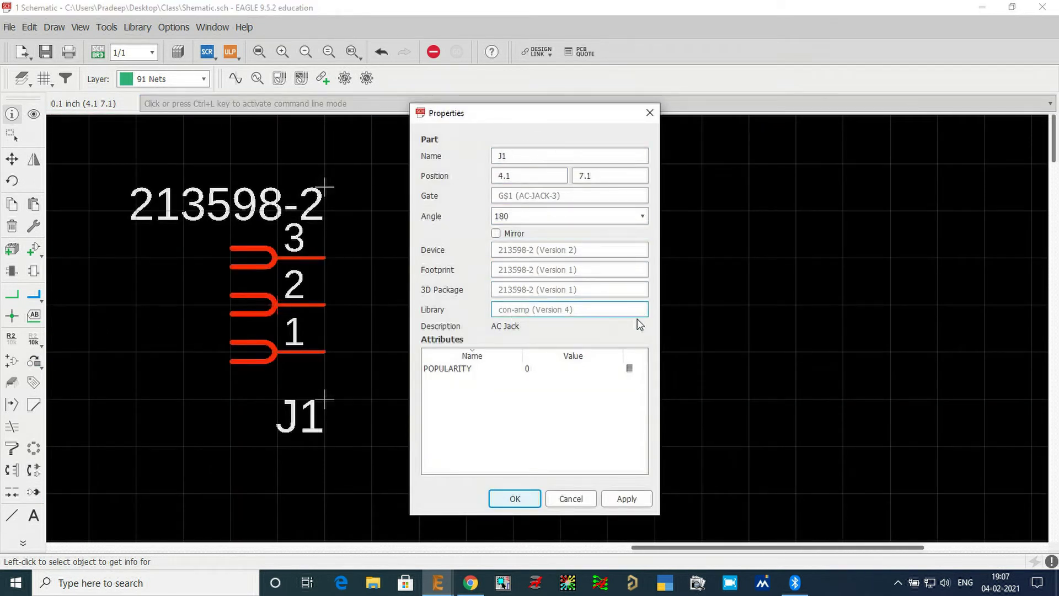
{"action": "key", "text": "Escape"}
Shift the AC jack J1 slightly toward the transformer, keeping its orientation, and move transformer TR1 close to the jack's pin side.
{"action": "left_click", "coordinate": [13, 161]}
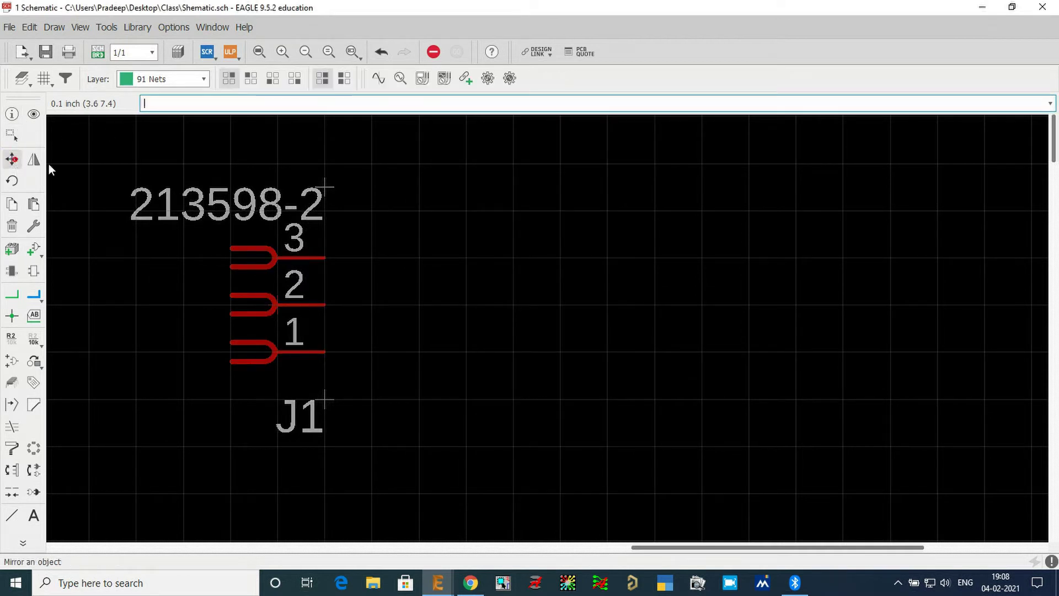
{"action": "left_click", "coordinate": [275, 307]}
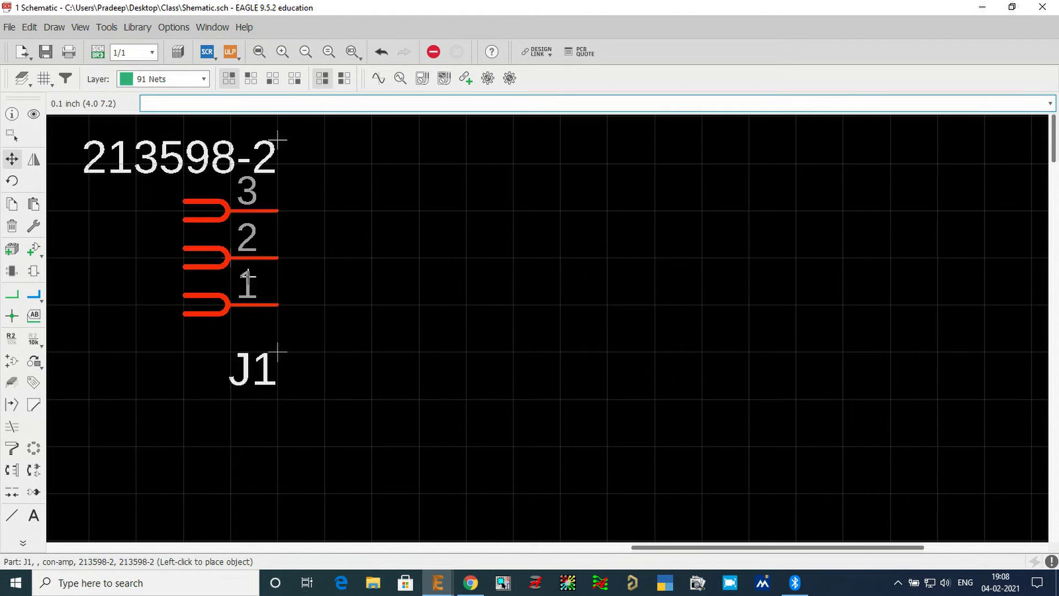
{"action": "scroll", "coordinate": [248, 324], "scroll_direction": "down", "scroll_amount": 2}
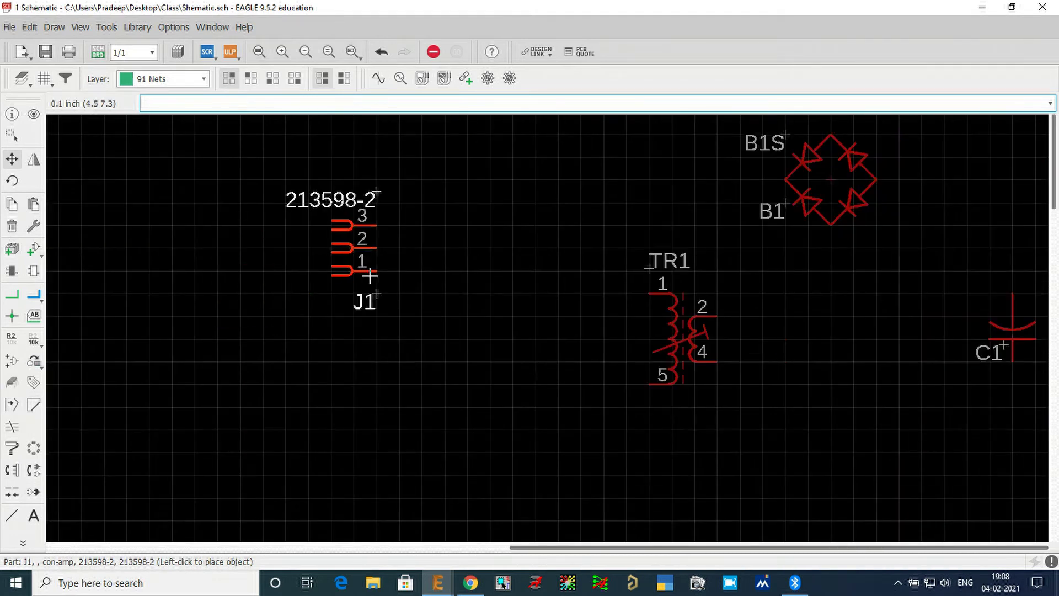
{"action": "right_click", "coordinate": [313, 242]}
{"action": "right_click", "coordinate": [313, 243]}
{"action": "right_click", "coordinate": [314, 242]}
{"action": "right_click", "coordinate": [314, 243]}
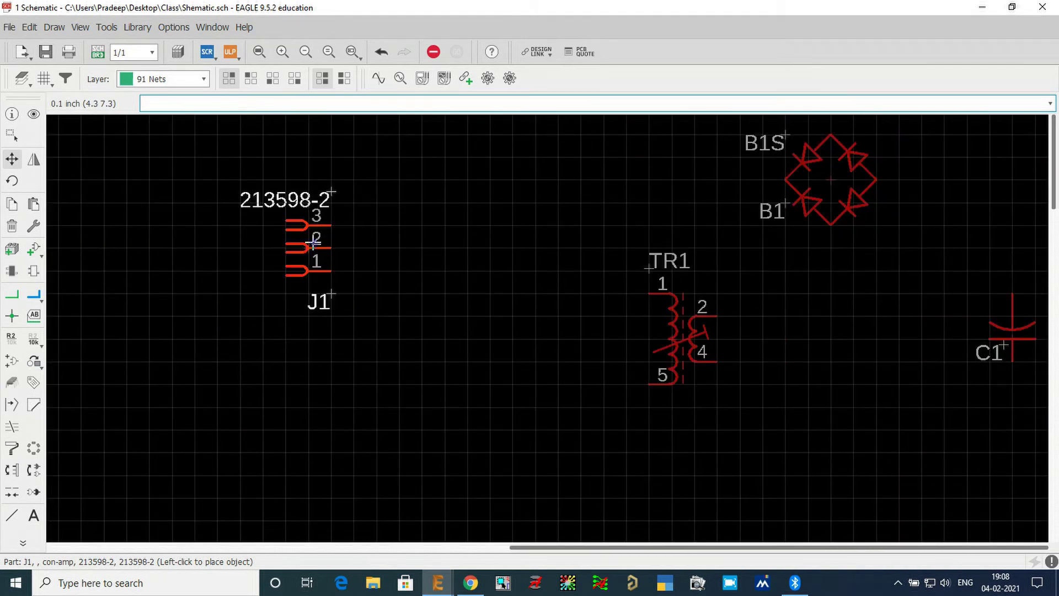
{"action": "left_click", "coordinate": [286, 307]}
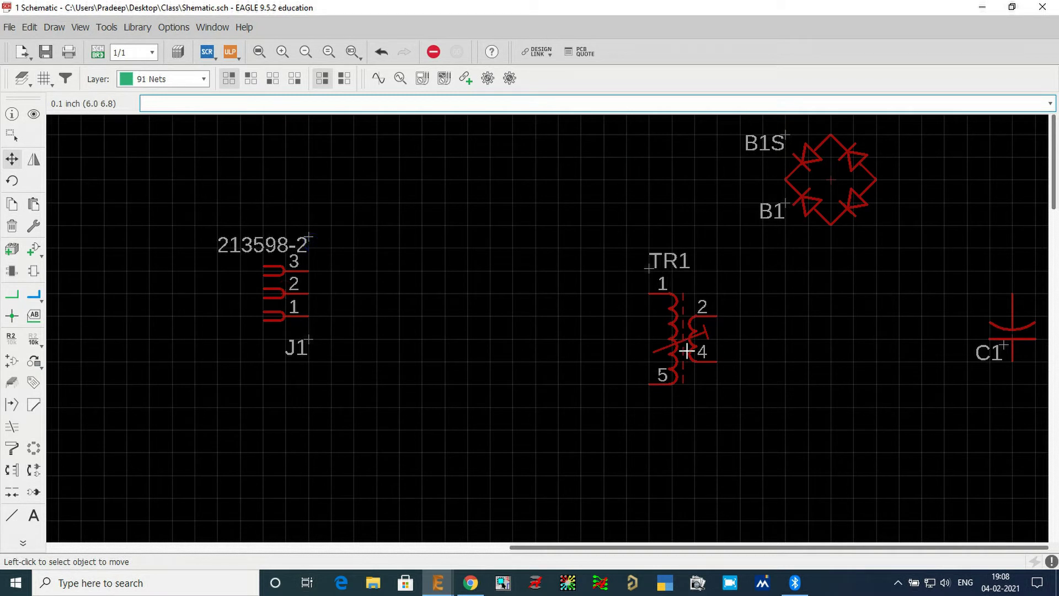
{"action": "left_click", "coordinate": [664, 363]}
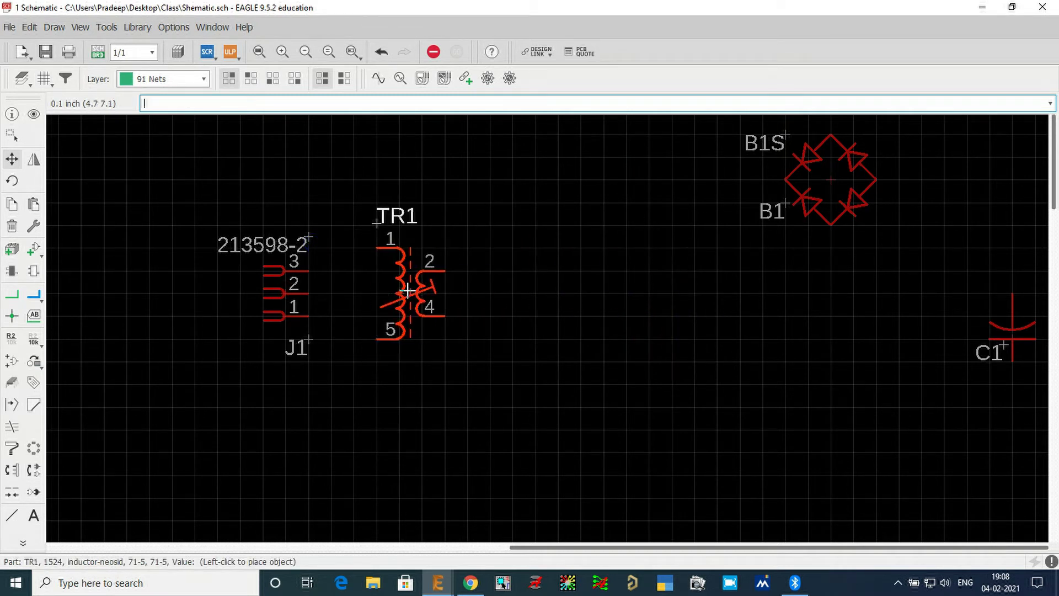
{"action": "left_click", "coordinate": [407, 291]}
Move the B1 bridge rectifier to just above and right of transformer TR1, rotating it by 180 degrees.
{"action": "scroll", "coordinate": [274, 354], "scroll_direction": "down", "scroll_amount": 2}
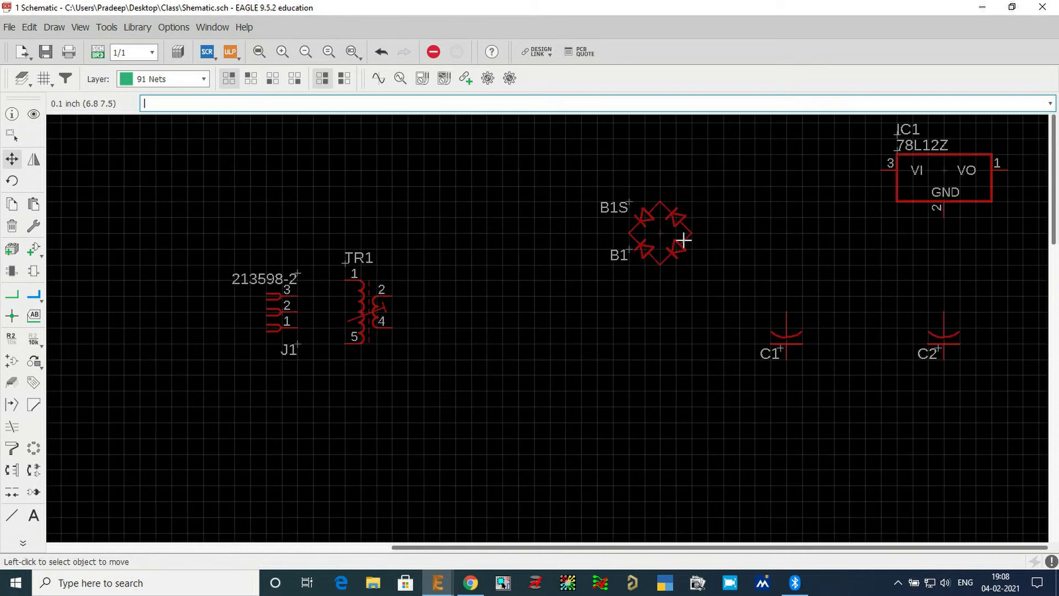
{"action": "left_click", "coordinate": [661, 232]}
{"action": "scroll", "coordinate": [551, 240], "scroll_direction": "up", "scroll_amount": 2}
{"action": "scroll", "coordinate": [513, 249], "scroll_direction": "up", "scroll_amount": 1}
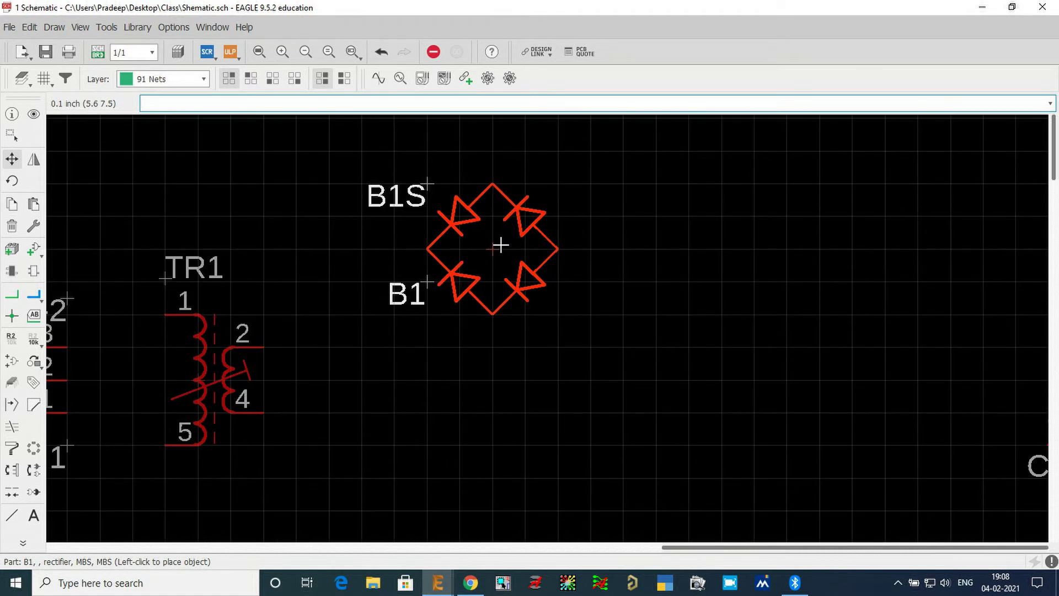
{"action": "right_click", "coordinate": [500, 245]}
{"action": "right_click", "coordinate": [500, 245]}
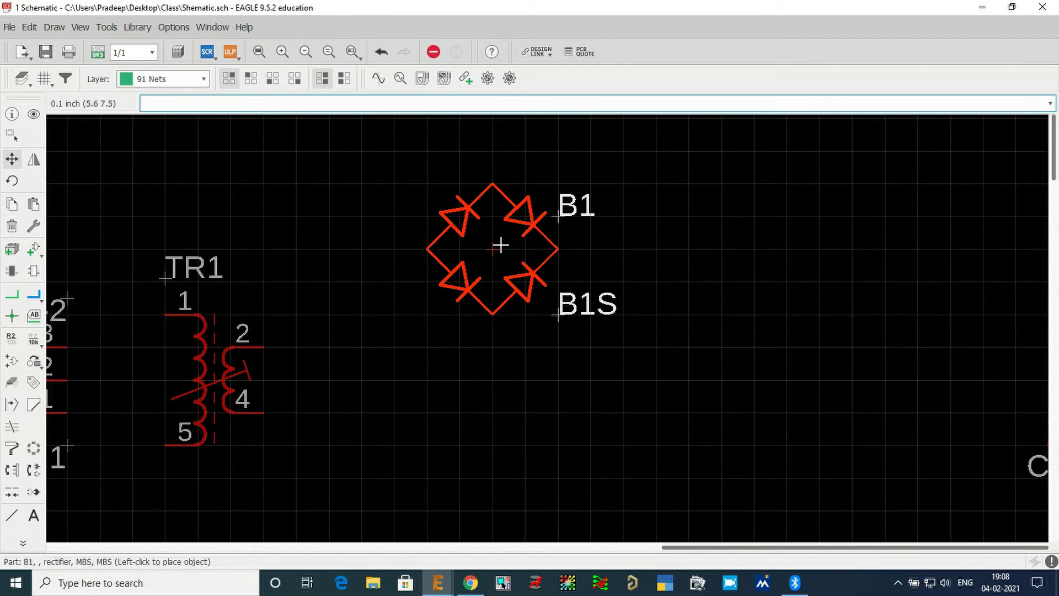
{"action": "left_click", "coordinate": [500, 244]}
{"action": "scroll", "coordinate": [348, 230], "scroll_direction": "down", "scroll_amount": 2}
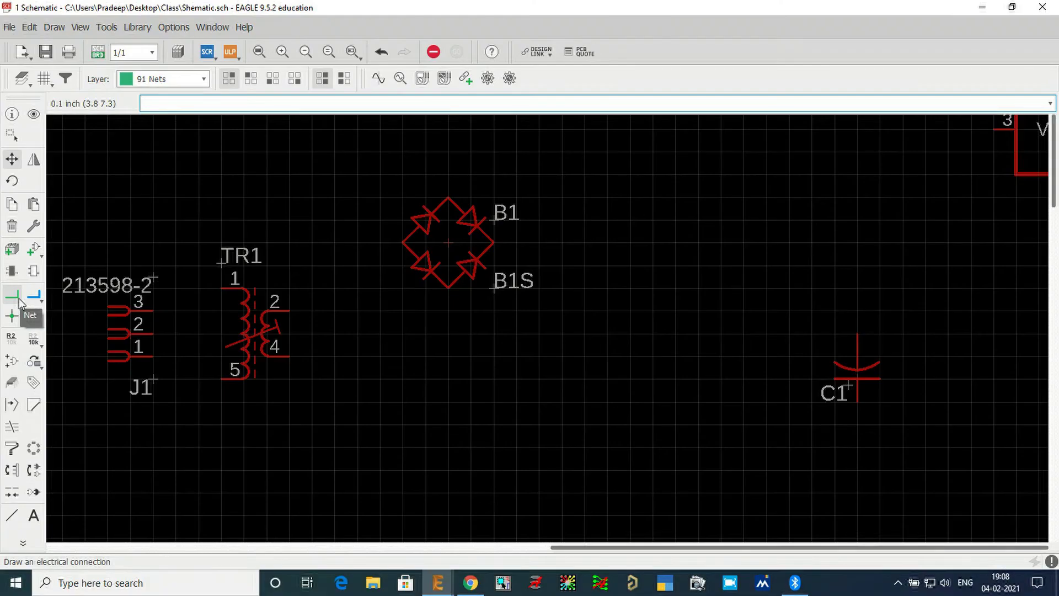
{"action": "left_click", "coordinate": [12, 297]}
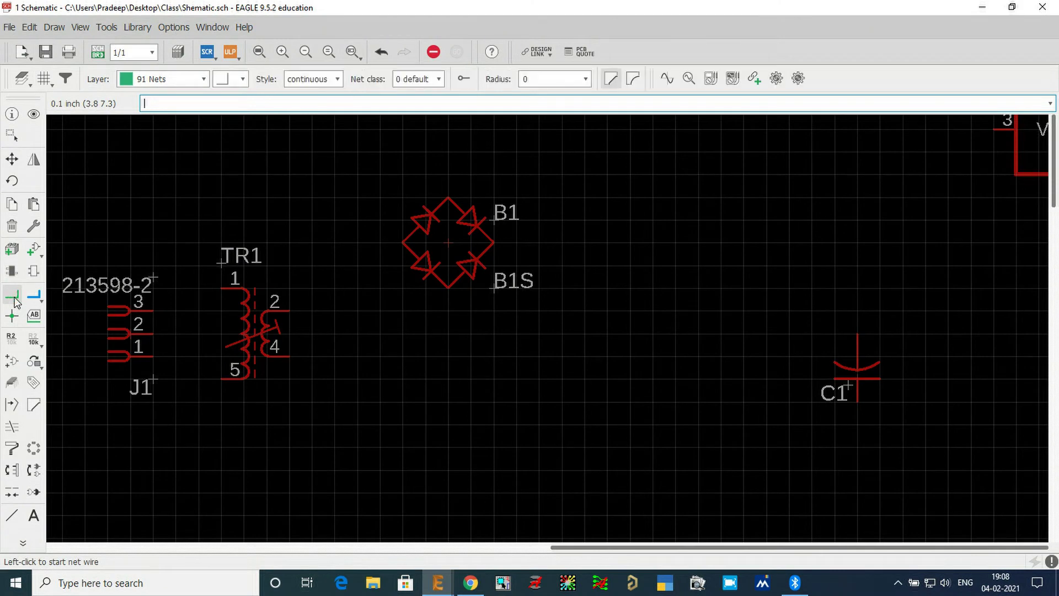
{"action": "scroll", "coordinate": [157, 299], "scroll_direction": "up", "scroll_amount": 2}
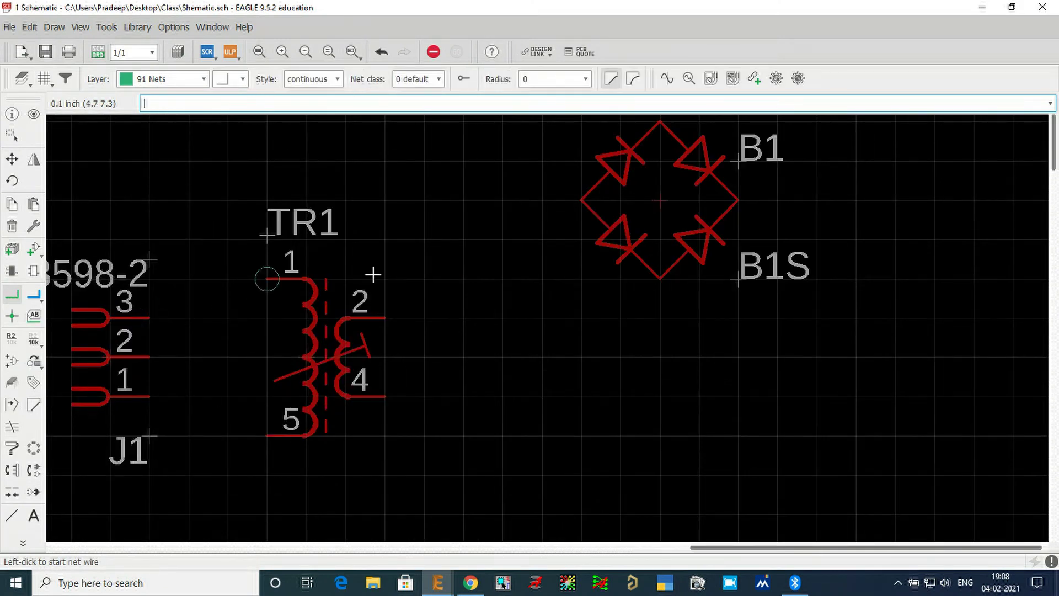
{"action": "scroll", "coordinate": [449, 324], "scroll_direction": "down", "scroll_amount": 2}
{"action": "scroll", "coordinate": [260, 349], "scroll_direction": "up", "scroll_amount": 2}
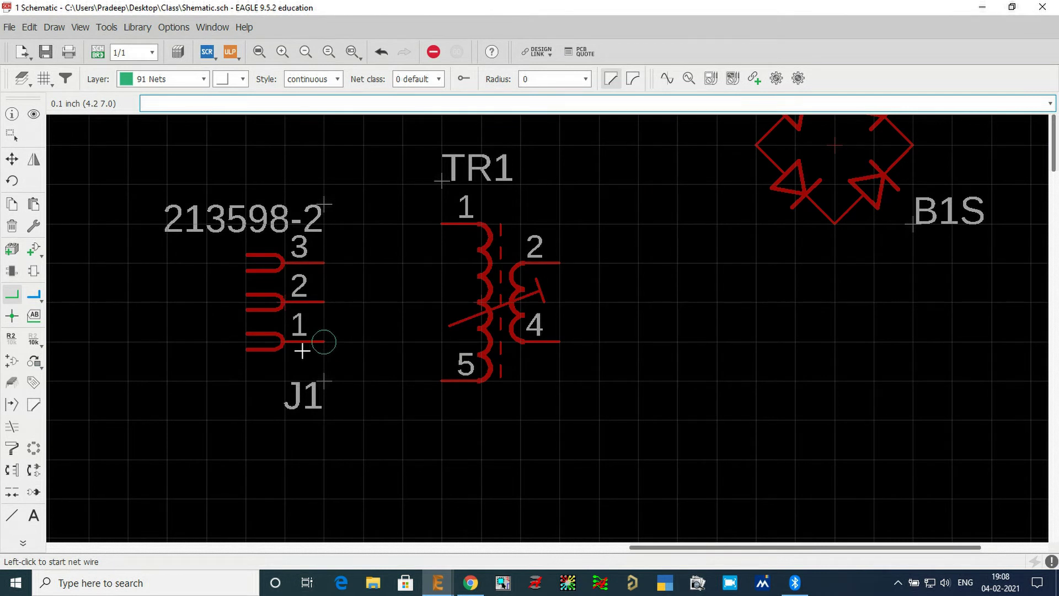
Rotate the AC jack J1 by 180 degrees and mirror it so its pins face TR1 with pin 1 uppermost.
{"action": "left_click", "coordinate": [11, 159]}
{"action": "left_click", "coordinate": [287, 301]}
{"action": "right_click", "coordinate": [284, 302]}
{"action": "right_click", "coordinate": [282, 303]}
{"action": "left_click", "coordinate": [281, 303]}
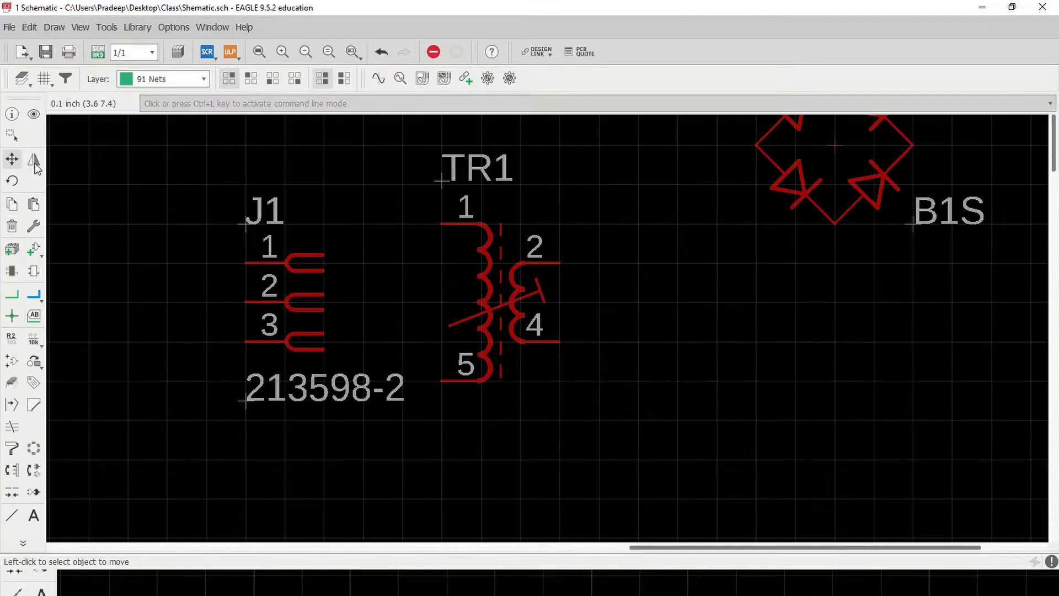
{"action": "left_click", "coordinate": [102, 152]}
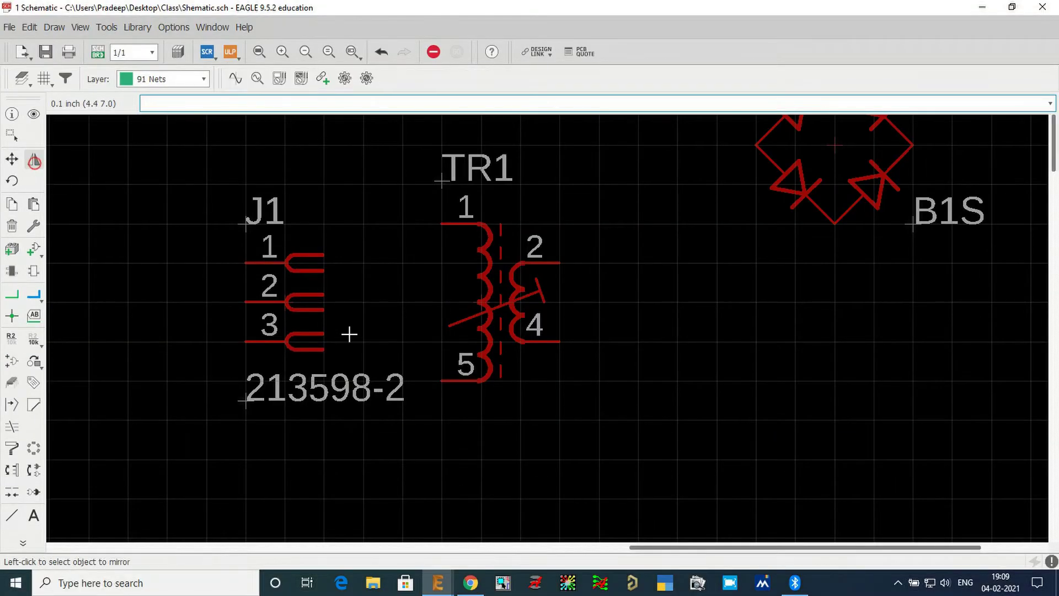
{"action": "left_click", "coordinate": [287, 305]}
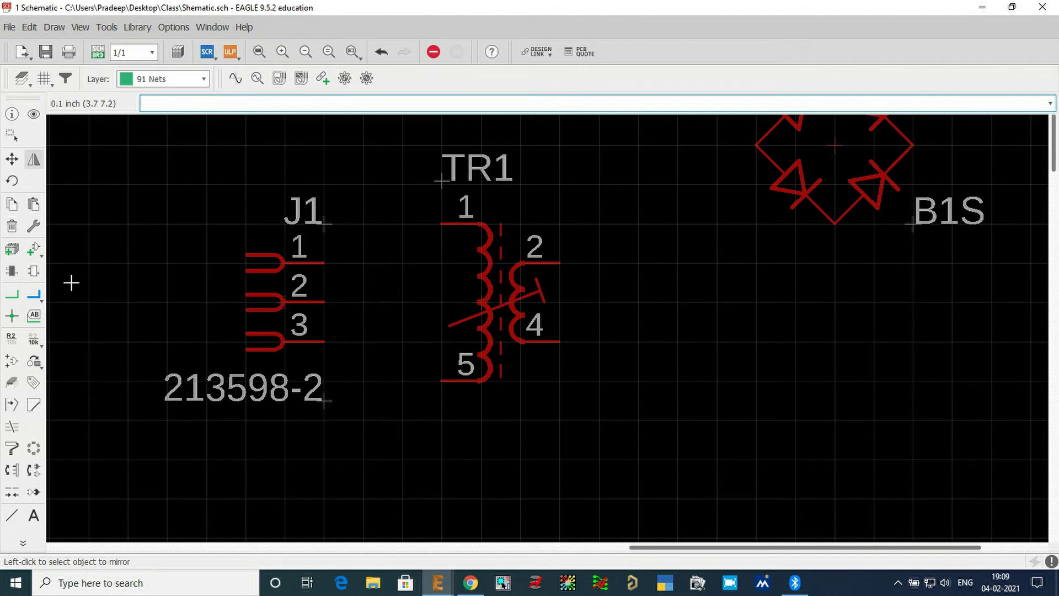
Draw a stepped net from pin 1 of AC jack J1 to pin 1 of transformer TR1.
{"action": "left_click", "coordinate": [12, 295]}
{"action": "left_click", "coordinate": [325, 262]}
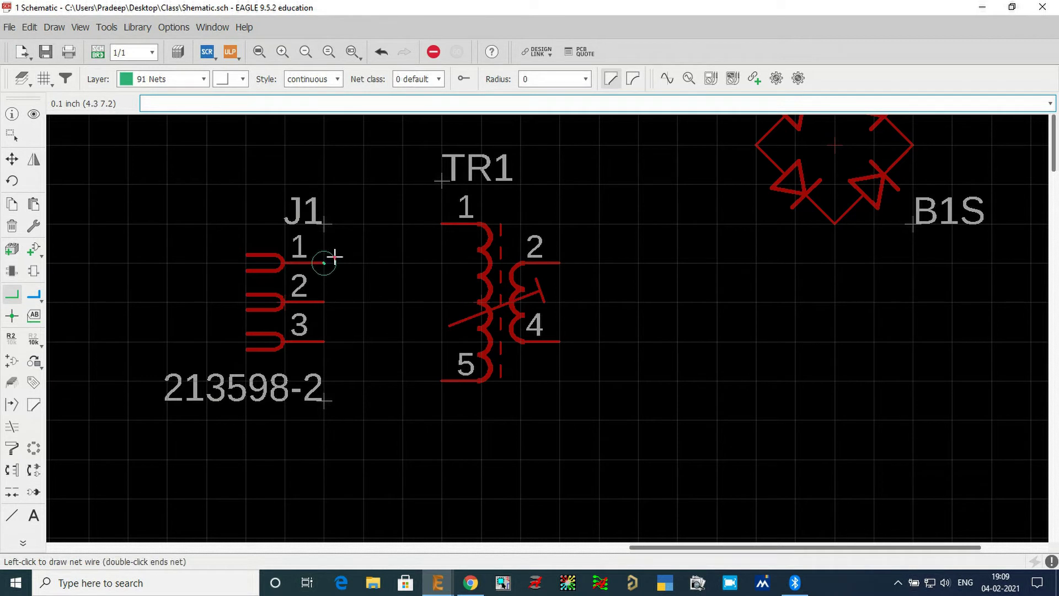
{"action": "left_click", "coordinate": [362, 223]}
{"action": "left_click", "coordinate": [438, 223]}
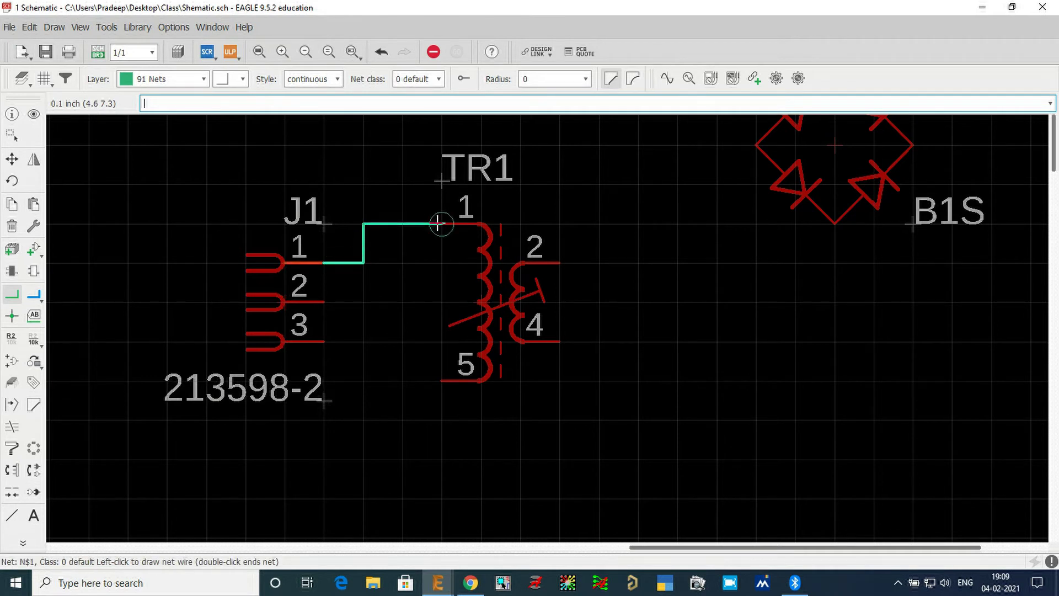
{"action": "left_click", "coordinate": [437, 223]}
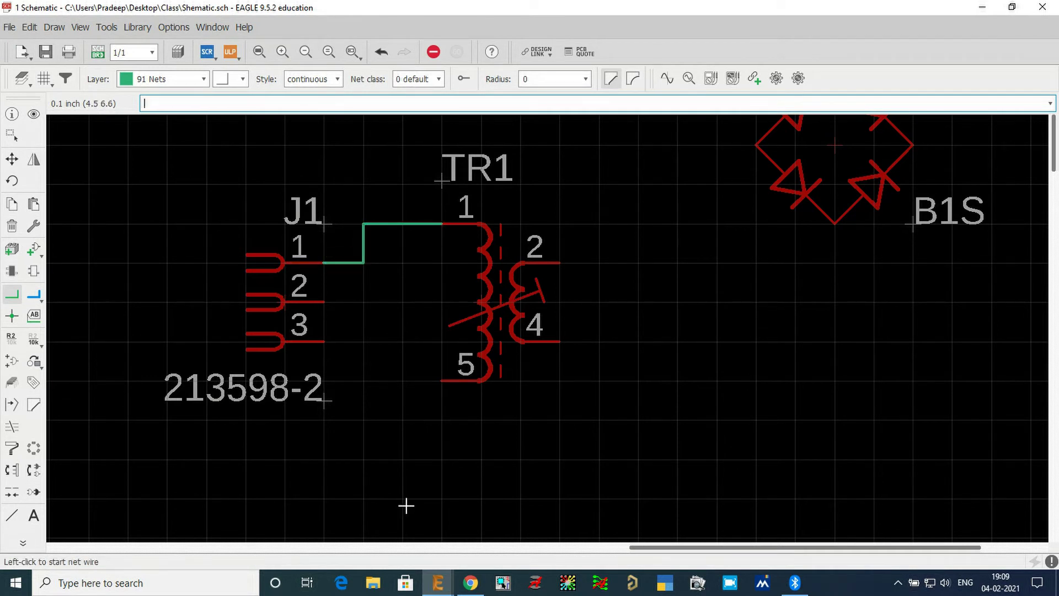
Draw a net from J1 pin 2 to TR1 pin 5 and join J1 pin 3 to it.
{"action": "left_click", "coordinate": [324, 301]}
{"action": "left_click", "coordinate": [363, 381]}
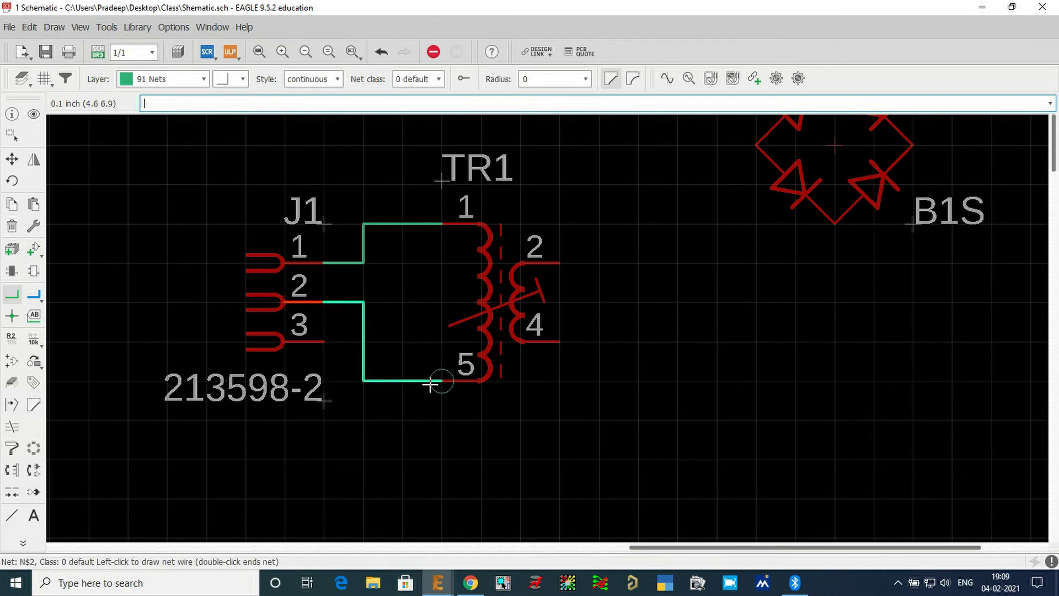
{"action": "left_click", "coordinate": [436, 381]}
{"action": "left_click", "coordinate": [324, 342]}
{"action": "left_click", "coordinate": [361, 343]}
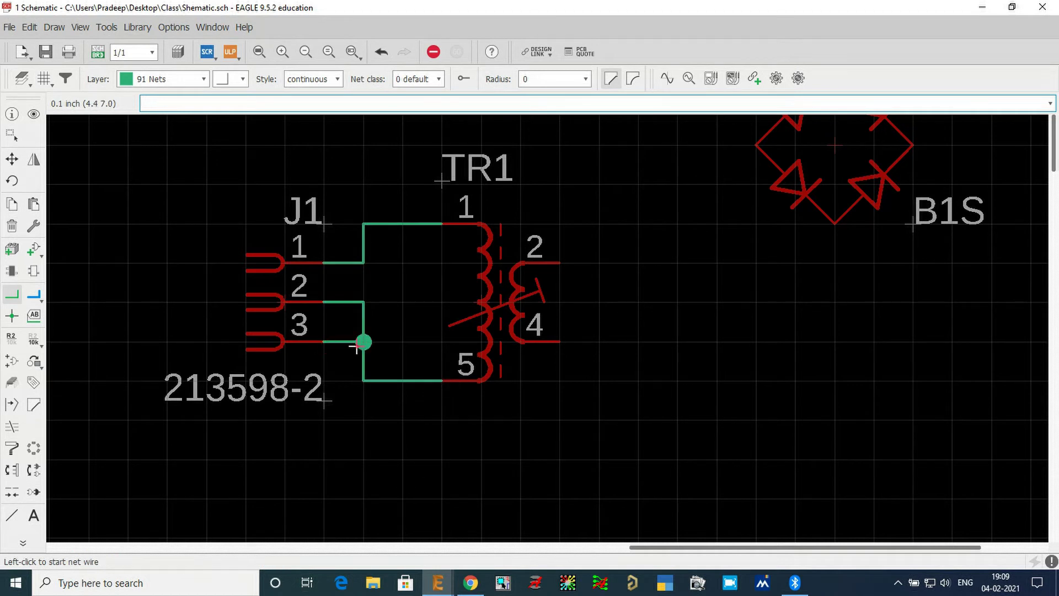
Move the B1 bridge rectifier slightly down and closer to transformer TR1's secondary side.
{"action": "scroll", "coordinate": [138, 328], "scroll_direction": "down", "scroll_amount": 1}
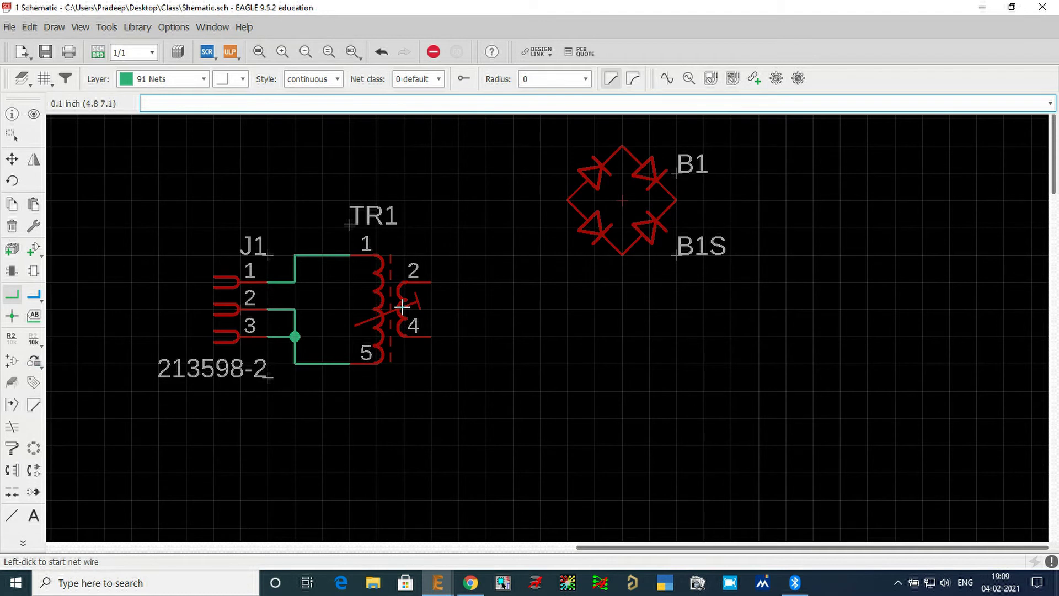
{"action": "left_click", "coordinate": [11, 159]}
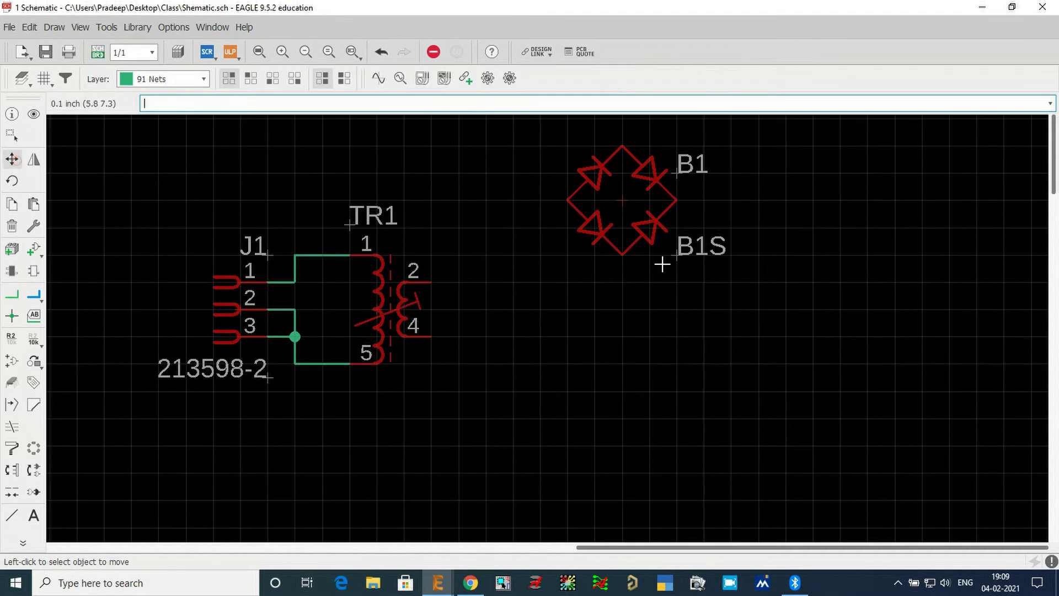
{"action": "left_click", "coordinate": [625, 201]}
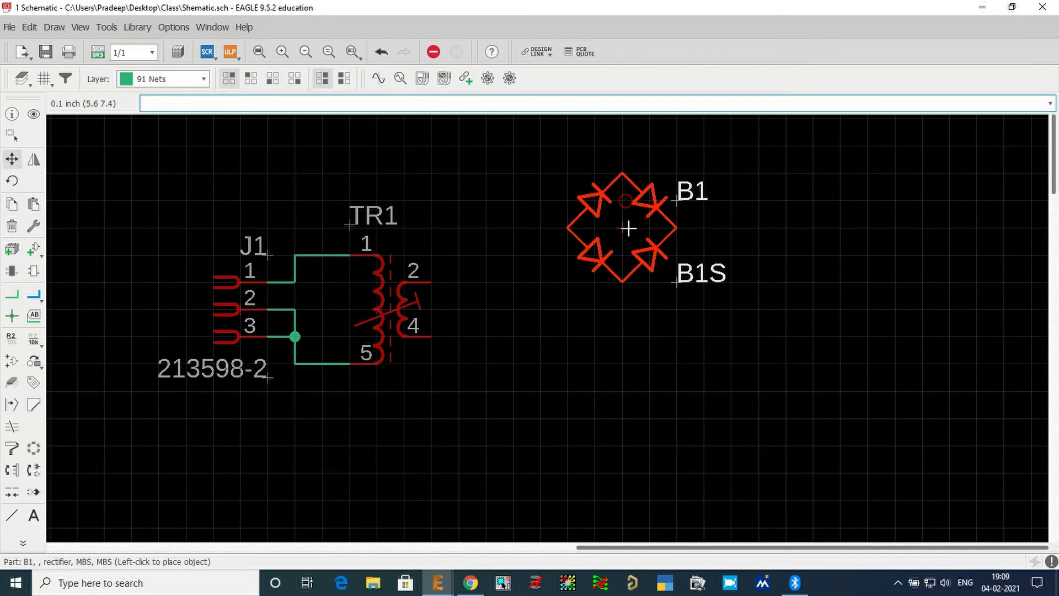
{"action": "left_click", "coordinate": [601, 245]}
Draw nets connecting TR1 pin 2 to the upper corner of bridge rectifier B1 and TR1 pin 4 to its lower corner.
{"action": "left_click", "coordinate": [12, 296]}
{"action": "left_click", "coordinate": [432, 281]}
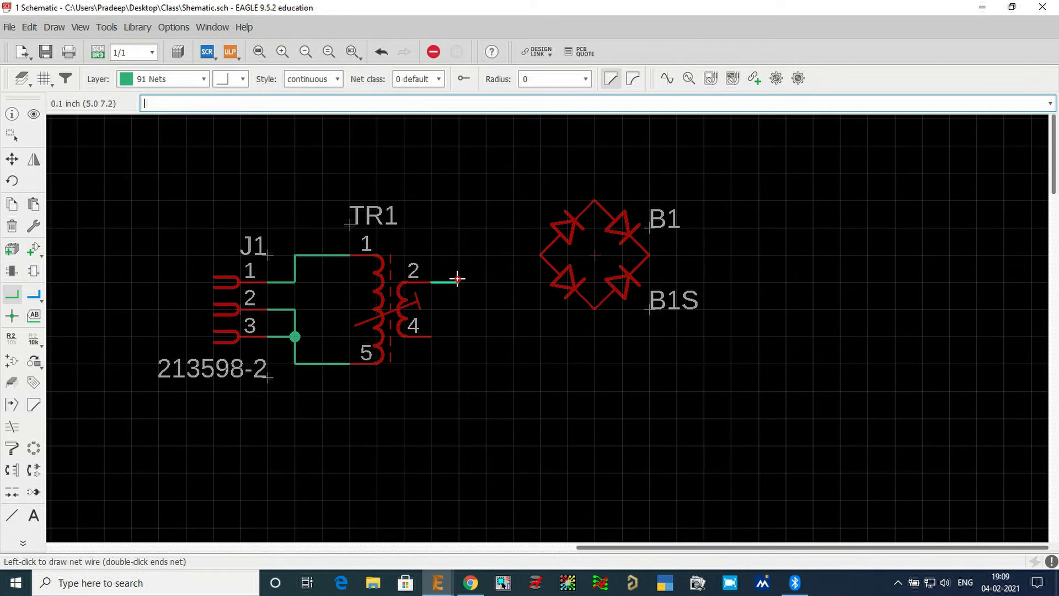
{"action": "left_click", "coordinate": [462, 147]}
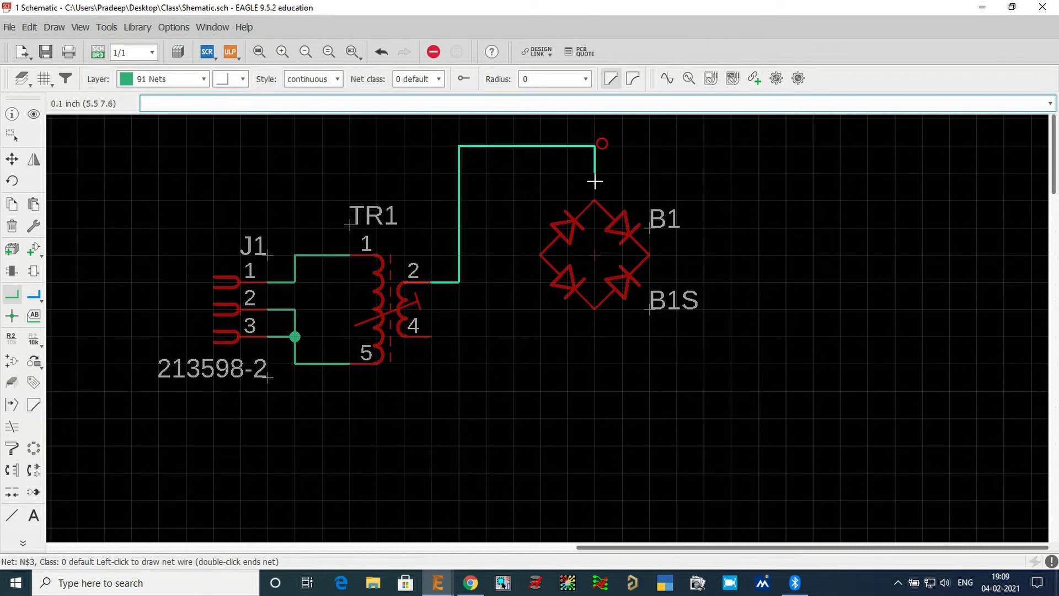
{"action": "left_click", "coordinate": [594, 198]}
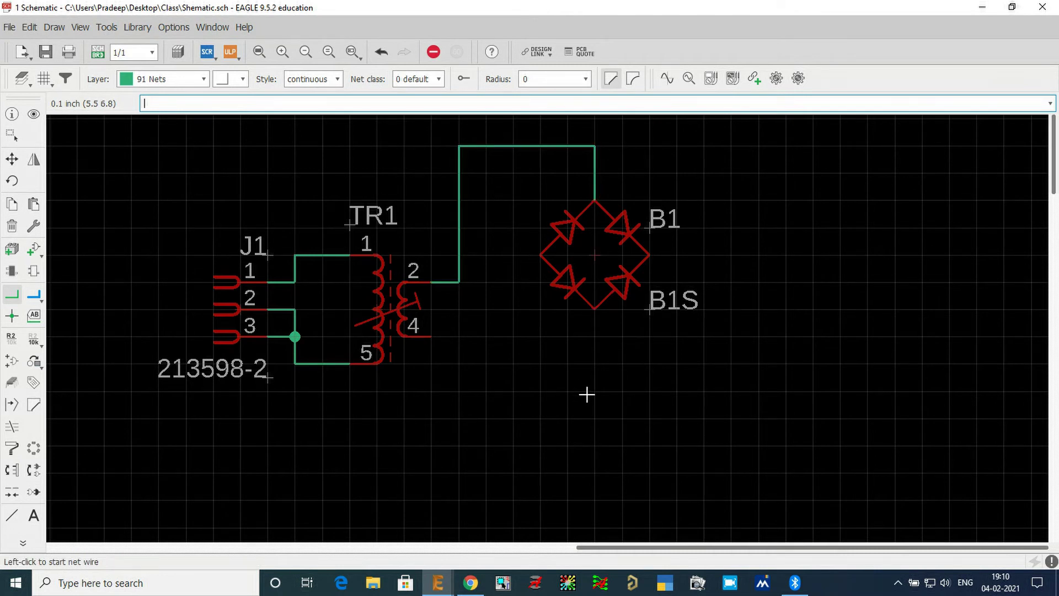
{"action": "left_click", "coordinate": [596, 310]}
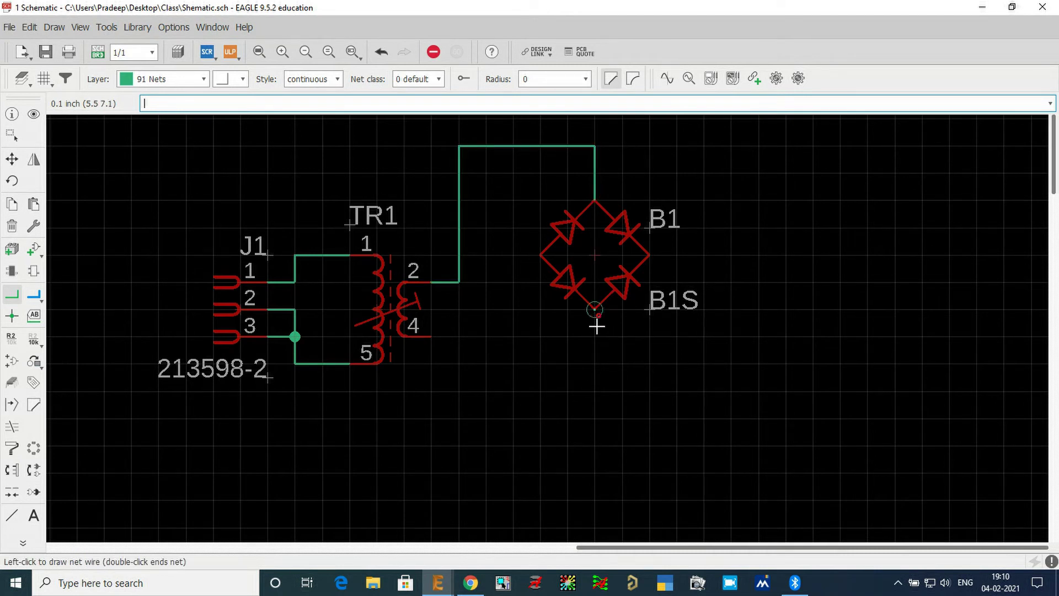
{"action": "left_click", "coordinate": [430, 336]}
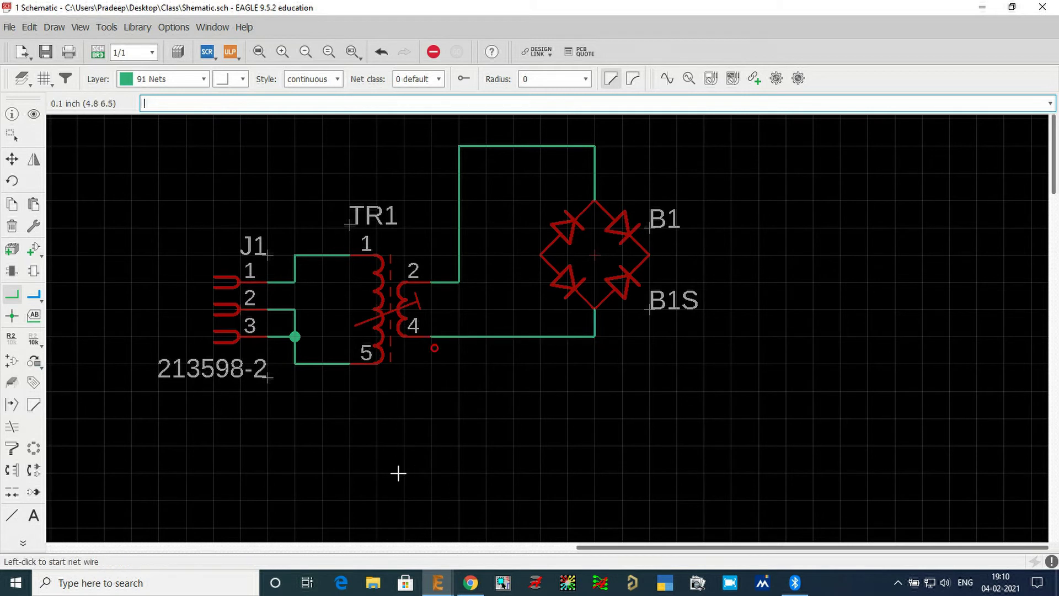
Draw open-ended output nets from B1's right corner straight outward and from its left corner down and around below the rectifier.
{"action": "left_click", "coordinate": [650, 255]}
{"action": "double_click", "coordinate": [731, 255]}
{"action": "left_click", "coordinate": [539, 255]}
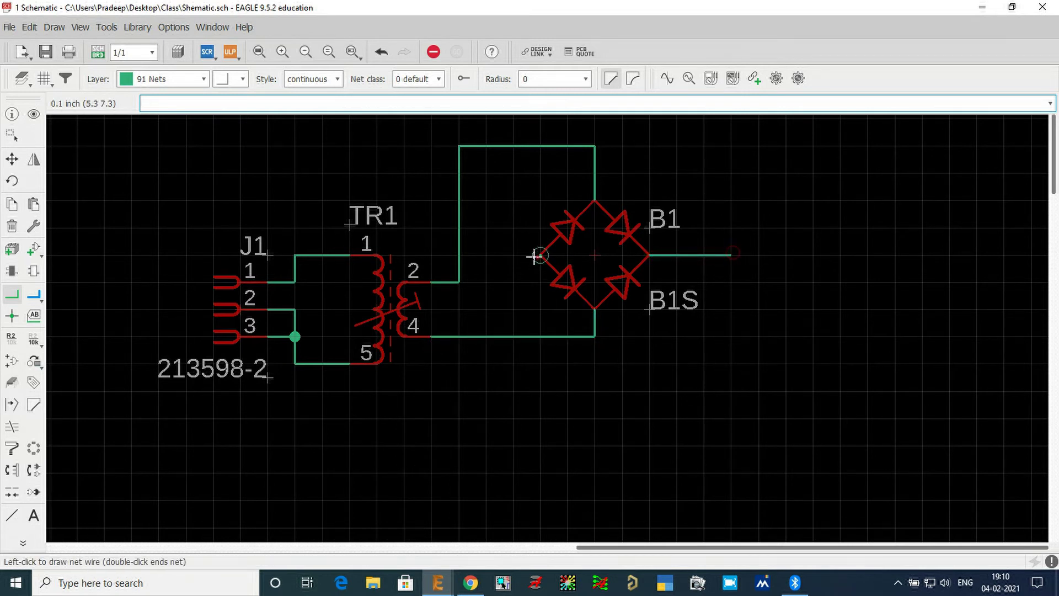
{"action": "left_click", "coordinate": [517, 414]}
{"action": "double_click", "coordinate": [742, 419]}
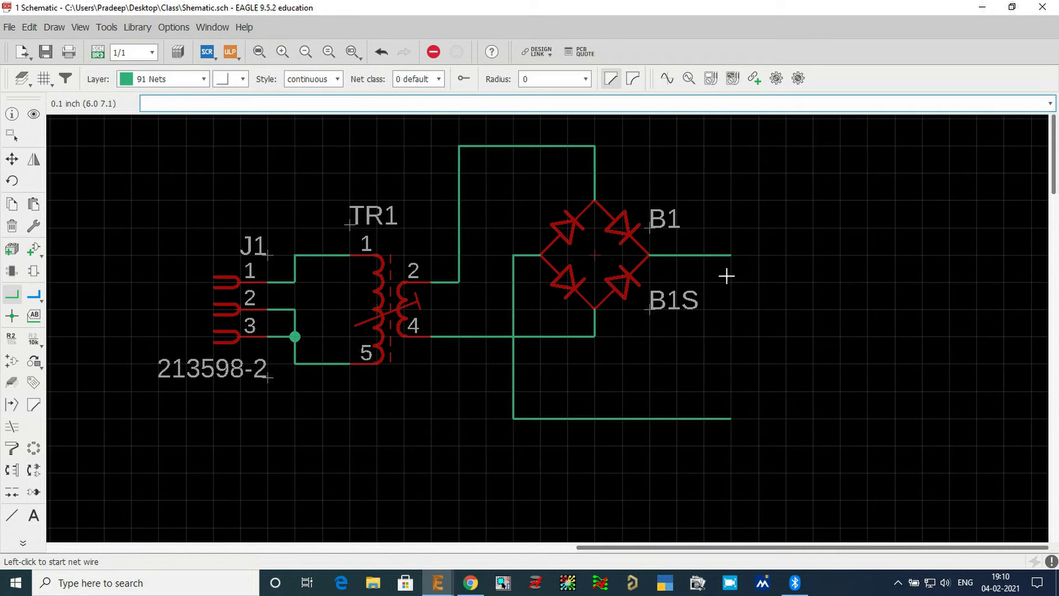
Move capacitor C1, rotated 180 degrees, between the free ends of the two B1 output nets.
{"action": "scroll", "coordinate": [187, 267], "scroll_direction": "down", "scroll_amount": 3}
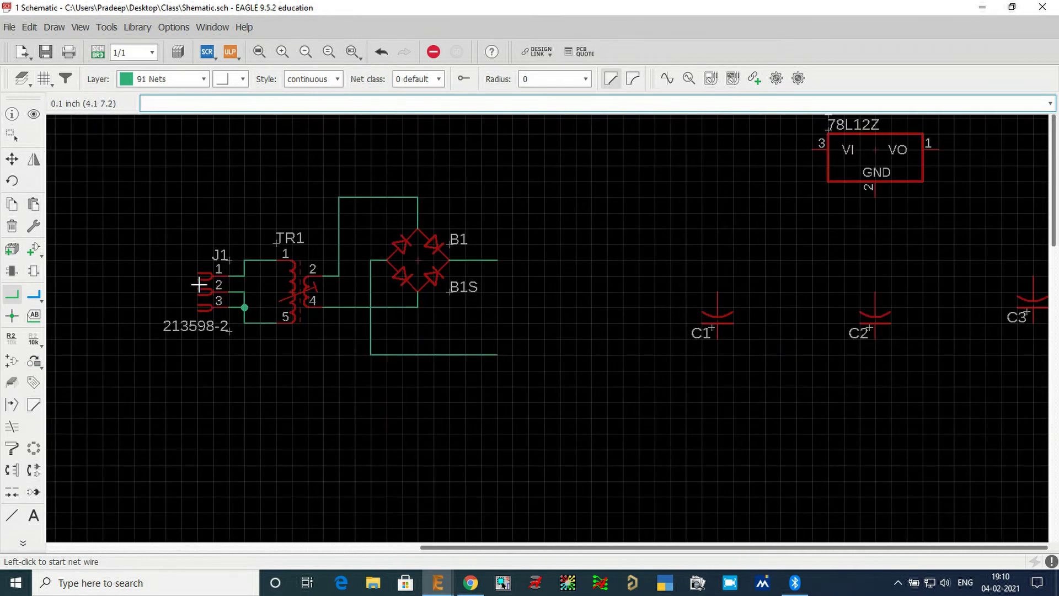
{"action": "left_click", "coordinate": [10, 159]}
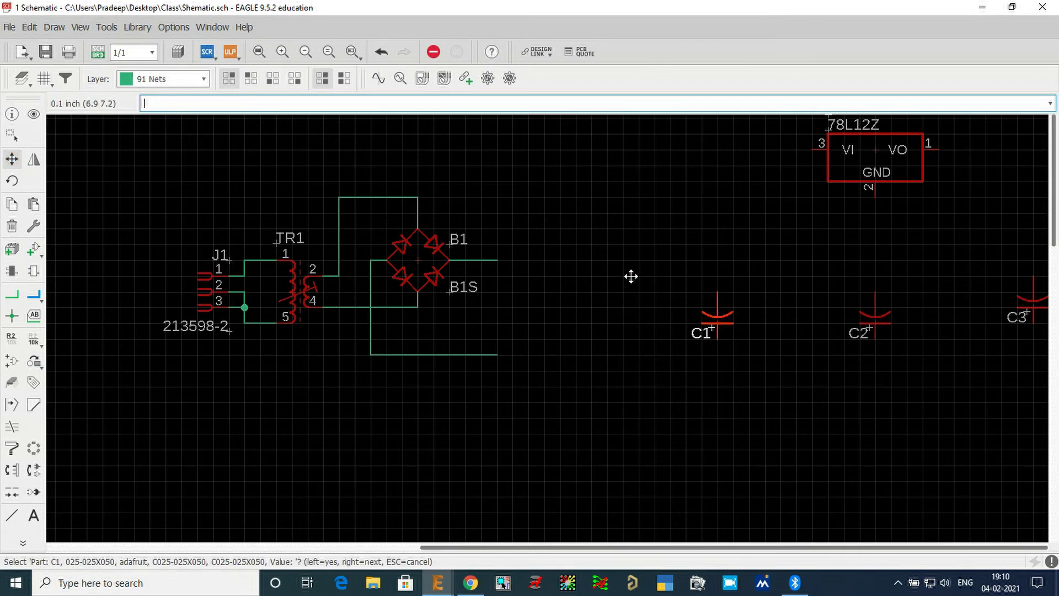
{"action": "left_click", "coordinate": [721, 314]}
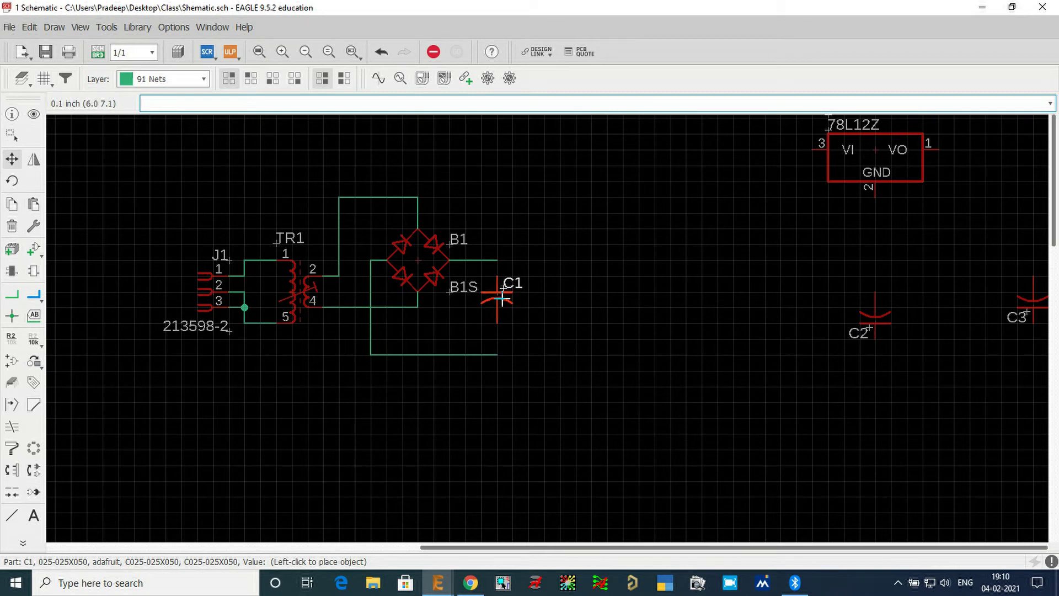
{"action": "left_click", "coordinate": [501, 297]}
Draw nets from C1's upper and lower pins to the free ends of B1's two output nets.
{"action": "scroll", "coordinate": [502, 297], "scroll_direction": "up", "scroll_amount": 3}
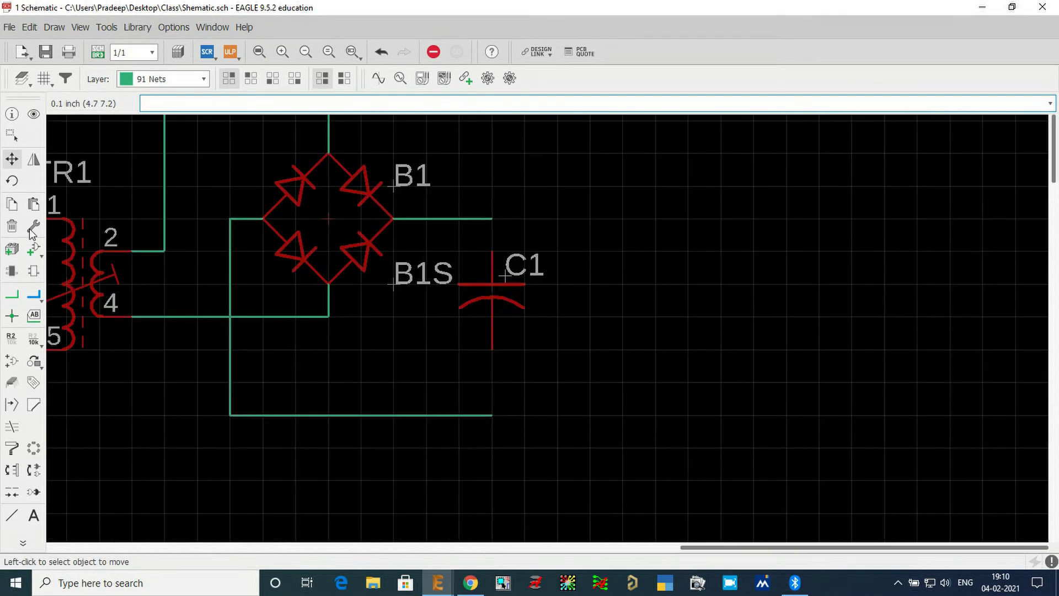
{"action": "left_click", "coordinate": [11, 295]}
{"action": "left_click", "coordinate": [491, 251]}
{"action": "left_click", "coordinate": [490, 219]}
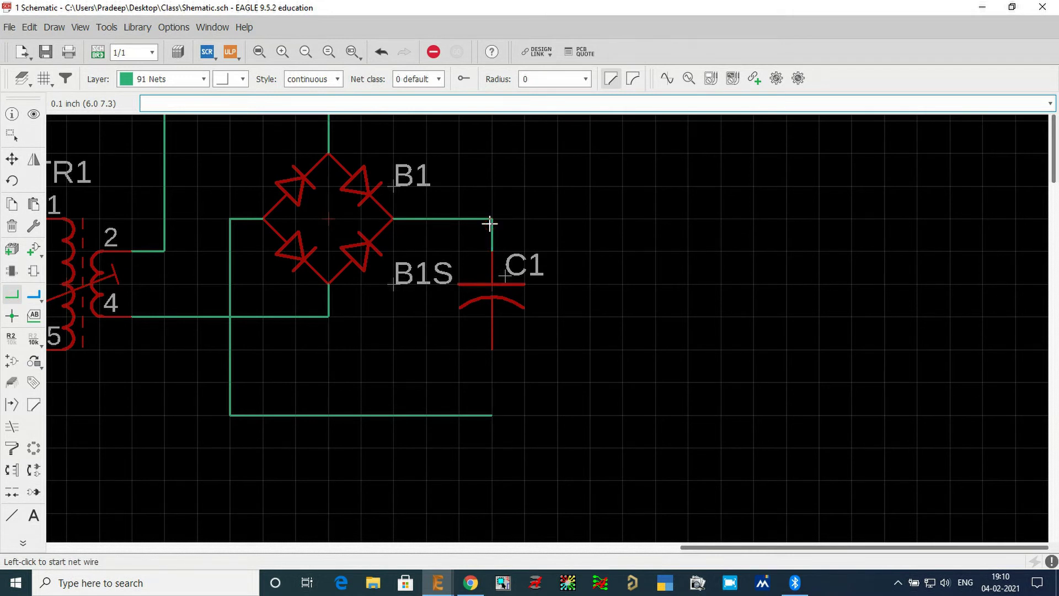
{"action": "left_click", "coordinate": [492, 349]}
{"action": "left_click", "coordinate": [492, 414]}
Move the 78L12Z regulator IC1 to the right of C1, with its VI pin level with the upper rectifier output net.
{"action": "scroll", "coordinate": [226, 376], "scroll_direction": "down", "scroll_amount": 3}
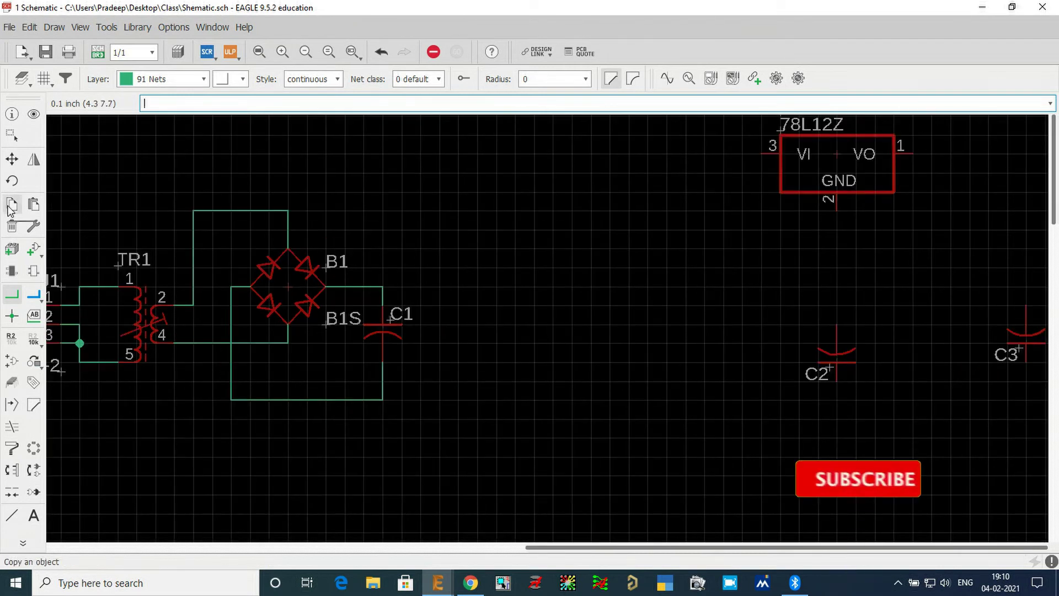
{"action": "left_click", "coordinate": [12, 159]}
{"action": "left_click", "coordinate": [843, 165]}
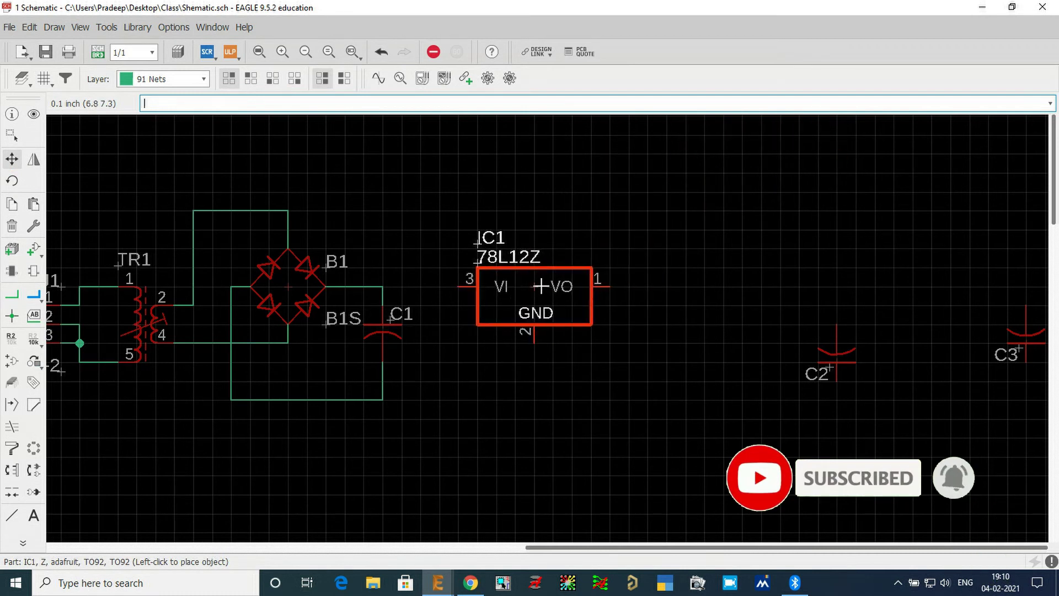
{"action": "left_click", "coordinate": [553, 286]}
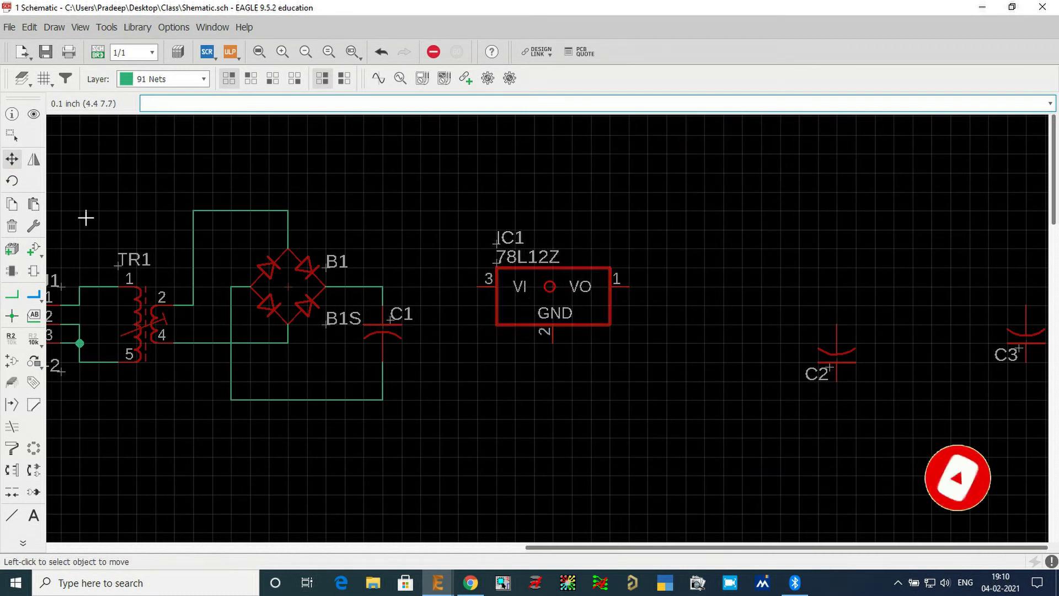
Draw nets from IC1 pin 3 (VI) to the corner above C1 and from pin 2 (GND) to the corner below C1.
{"action": "left_click", "coordinate": [14, 295]}
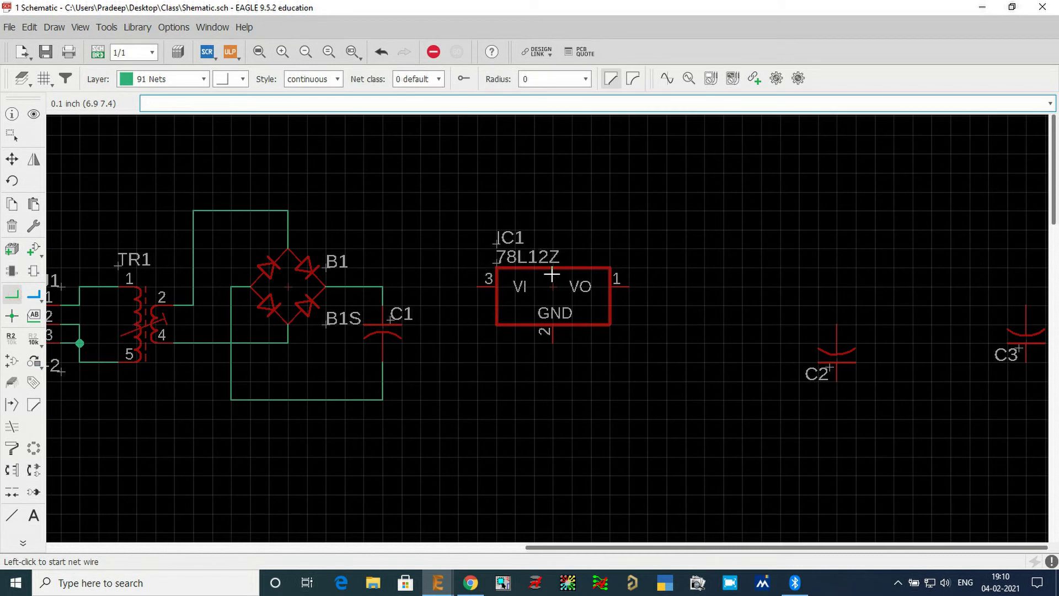
{"action": "scroll", "coordinate": [551, 265], "scroll_direction": "up", "scroll_amount": 4}
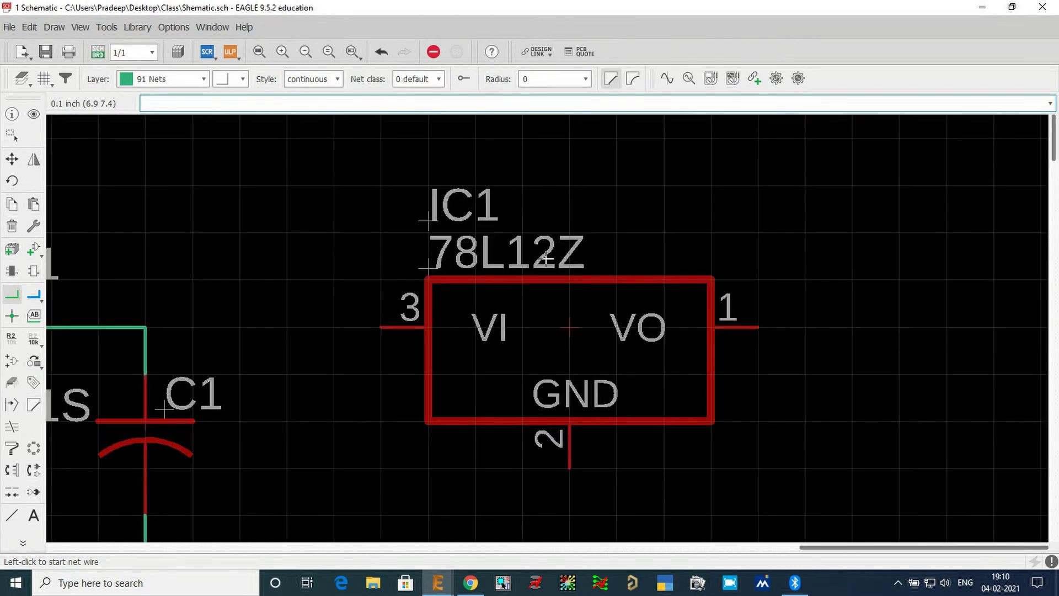
{"action": "scroll", "coordinate": [698, 201], "scroll_direction": "down", "scroll_amount": 3}
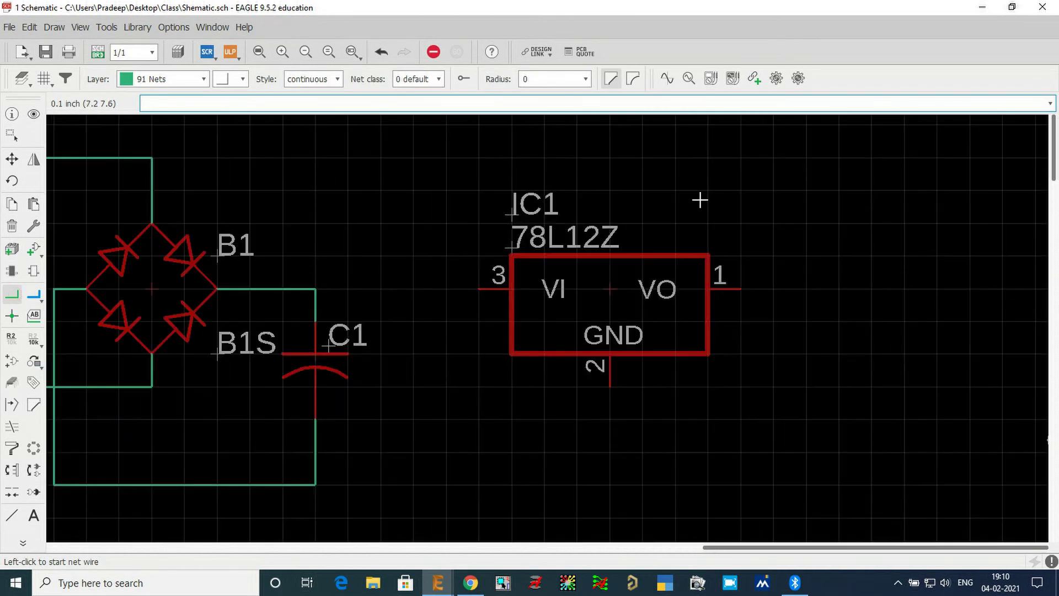
{"action": "left_click", "coordinate": [541, 261]}
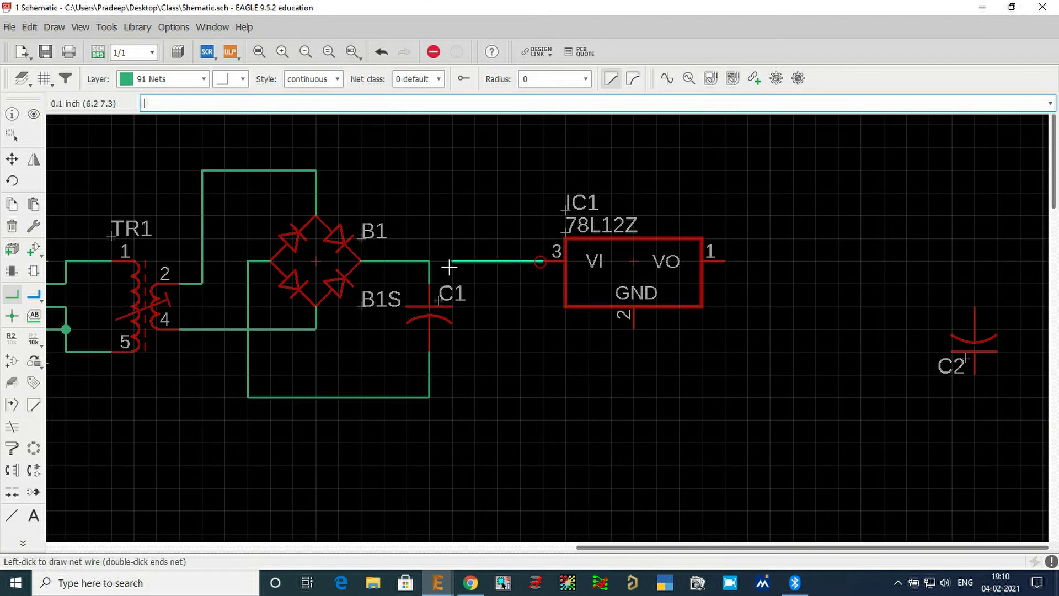
{"action": "left_click", "coordinate": [429, 261]}
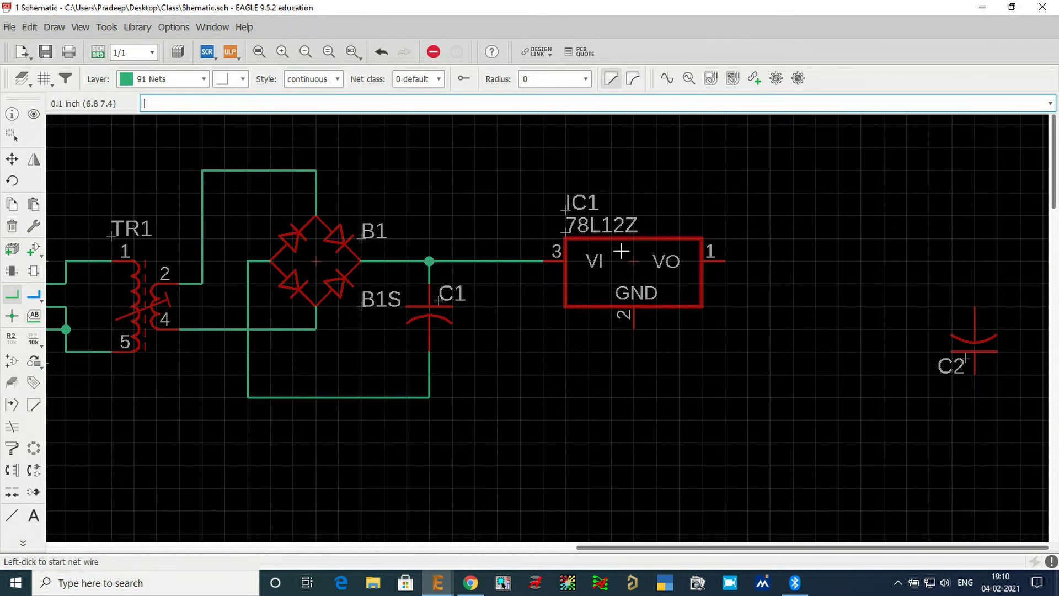
{"action": "left_click", "coordinate": [633, 329]}
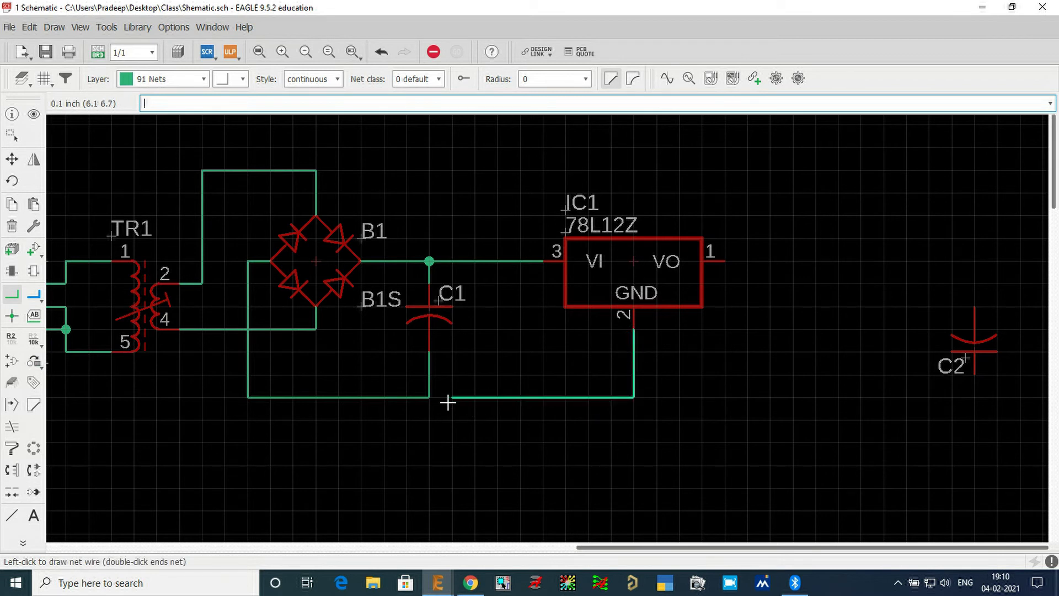
{"action": "left_click", "coordinate": [429, 397]}
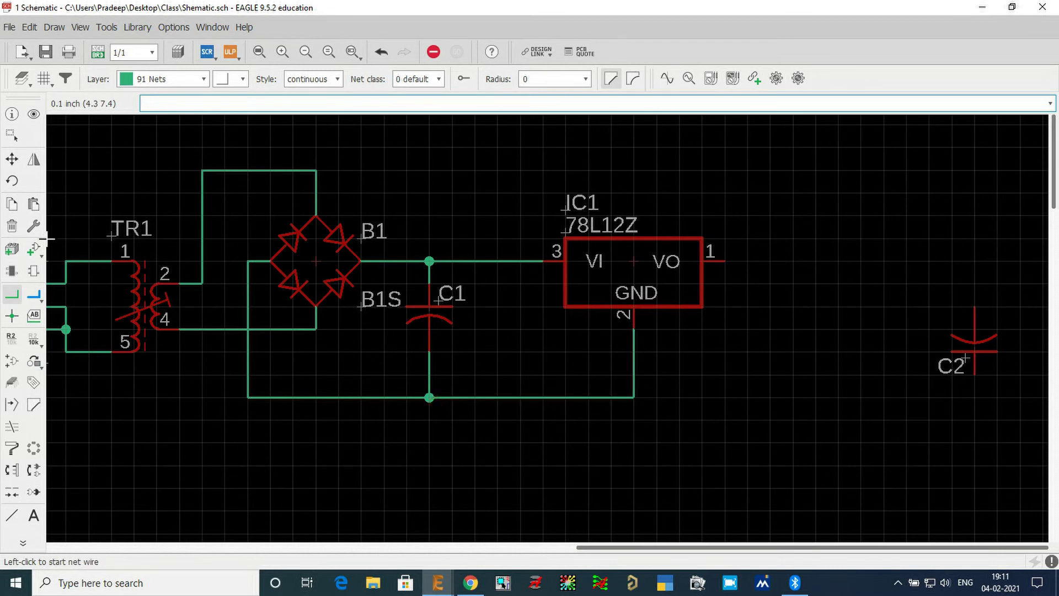
Move capacitor C2, rotated 180 degrees, to the right of IC1 at the same height as C1.
{"action": "left_click", "coordinate": [11, 158]}
{"action": "left_click", "coordinate": [972, 355]}
{"action": "right_click", "coordinate": [905, 335]}
{"action": "left_click", "coordinate": [910, 329]}
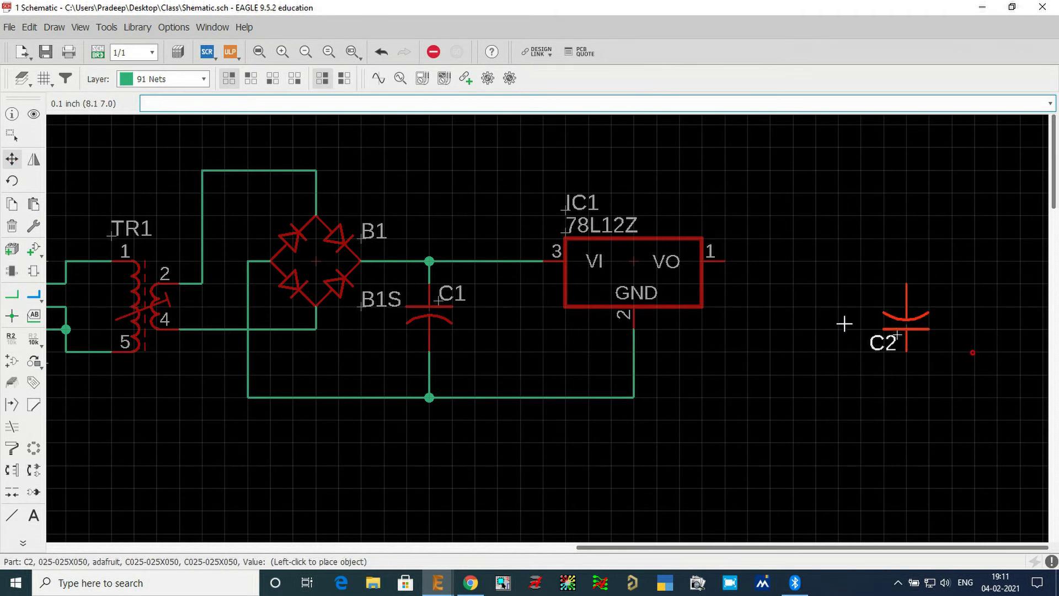
{"action": "right_click", "coordinate": [764, 309]}
{"action": "right_click", "coordinate": [775, 317]}
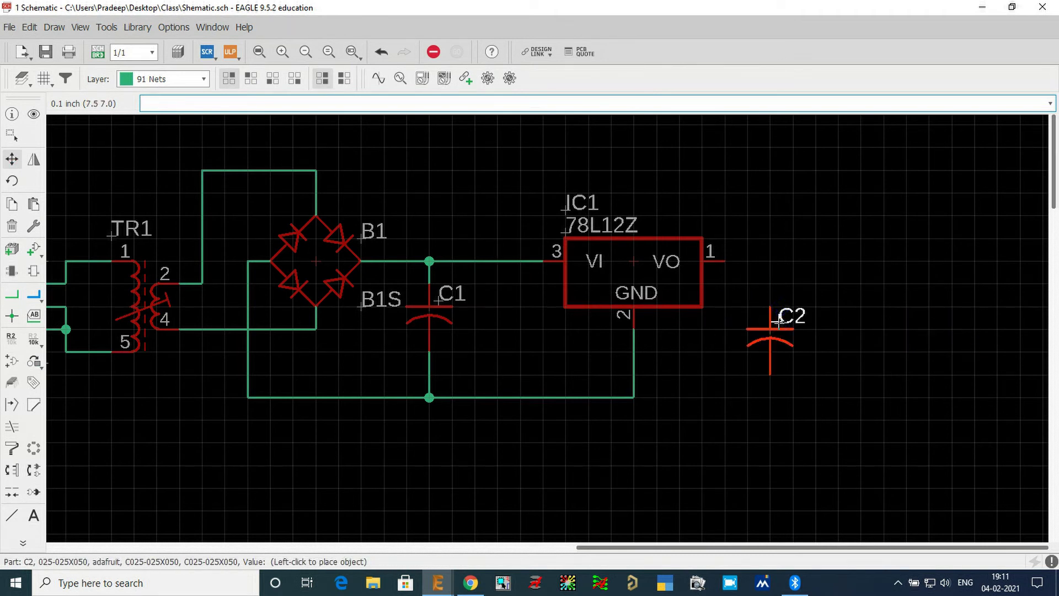
{"action": "left_click", "coordinate": [791, 307]}
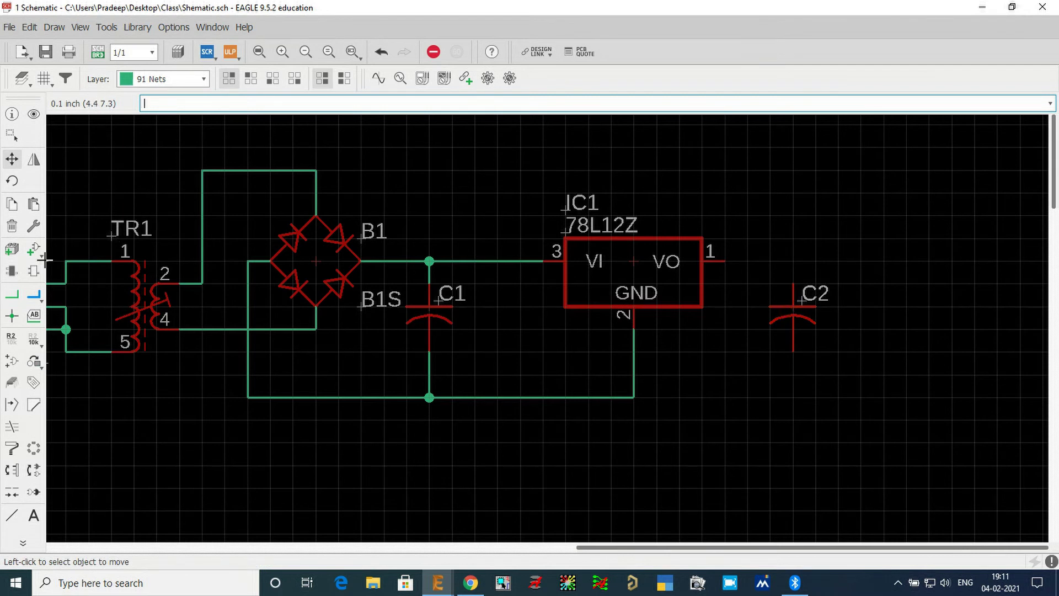
Draw a net from IC1 pin 1 (VO) to the upper pin of capacitor C2.
{"action": "left_click", "coordinate": [12, 294]}
{"action": "left_click", "coordinate": [729, 255]}
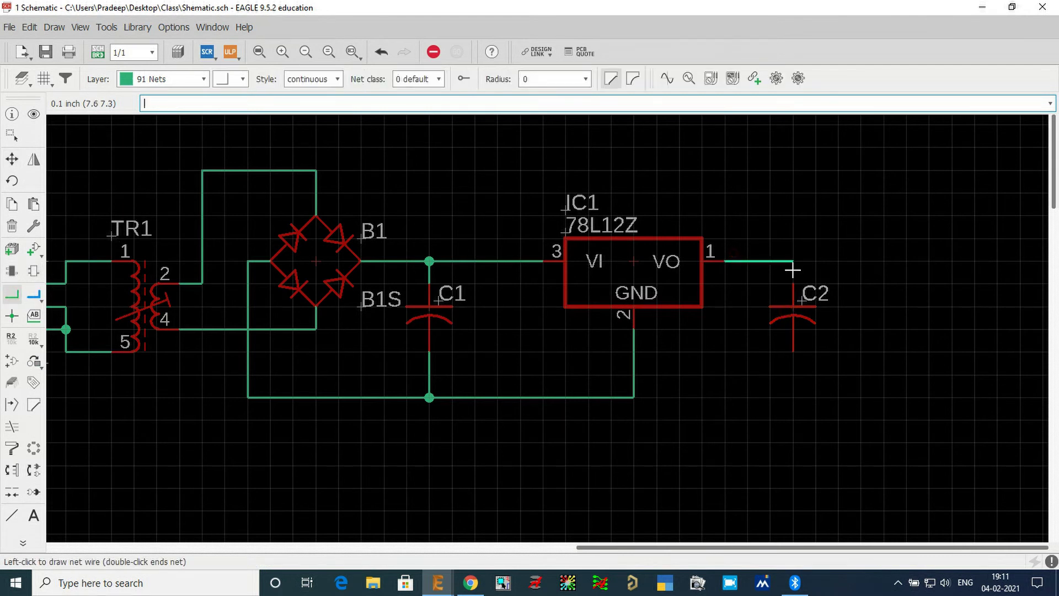
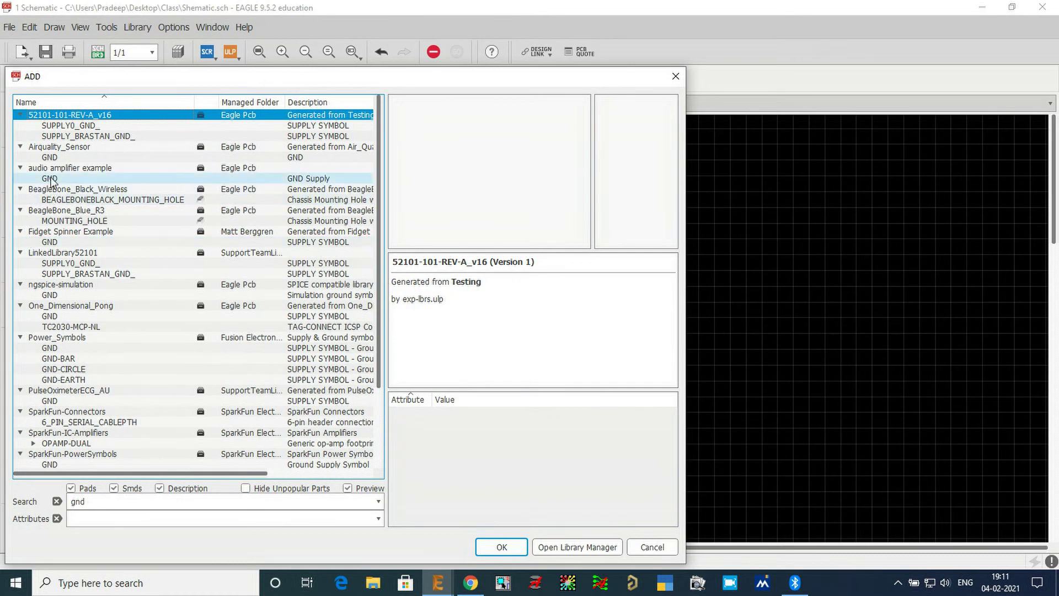
Add a GND symbol from the Airquality_Sensor library just below the net junction under IC1 pin 2.
{"action": "left_click", "coordinate": [49, 157]}
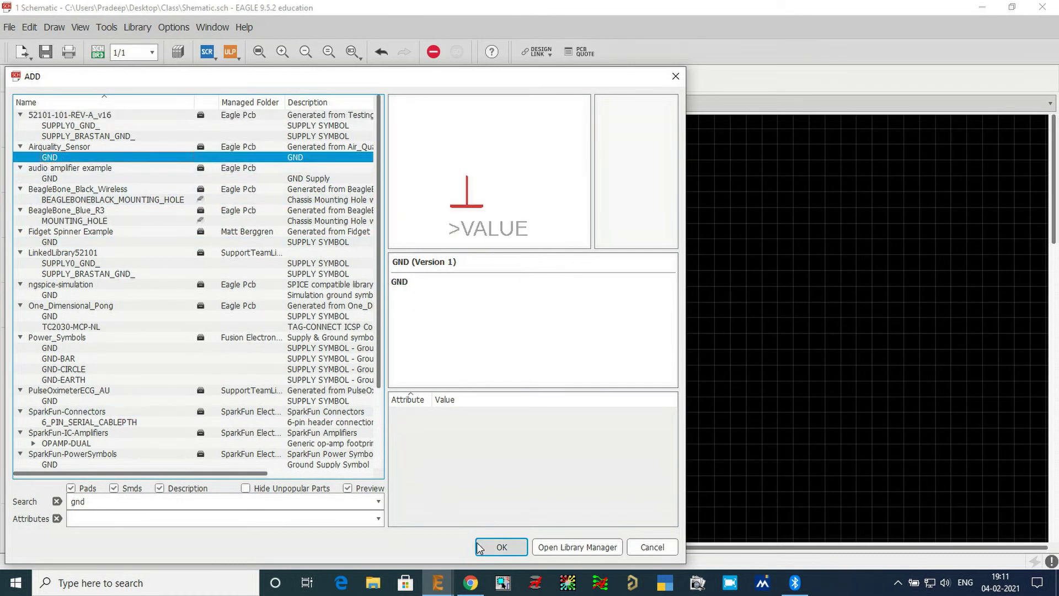
{"action": "left_click", "coordinate": [500, 546]}
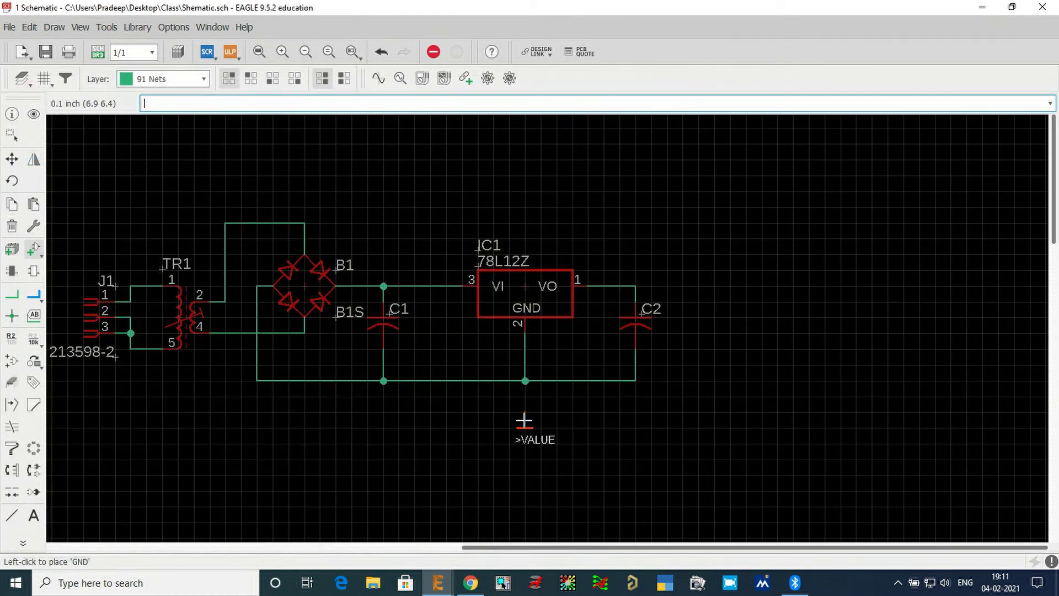
{"action": "left_click", "coordinate": [525, 397]}
{"action": "scroll", "coordinate": [551, 419], "scroll_direction": "up", "scroll_amount": 2}
{"action": "scroll", "coordinate": [550, 426], "scroll_direction": "up", "scroll_amount": 1}
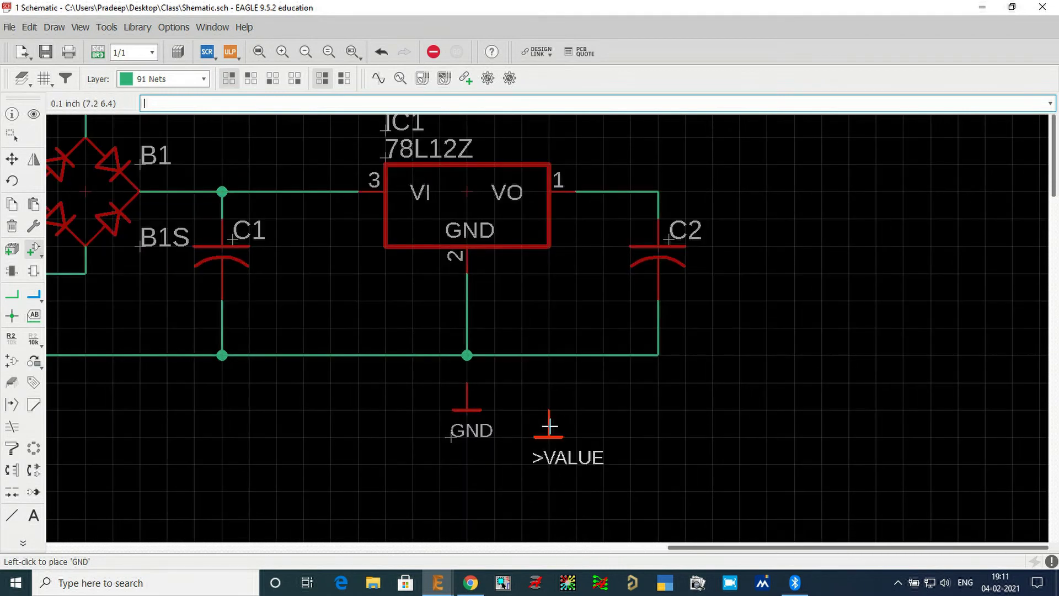
{"action": "key", "text": "Escape"}
{"action": "key", "text": "Escape"}
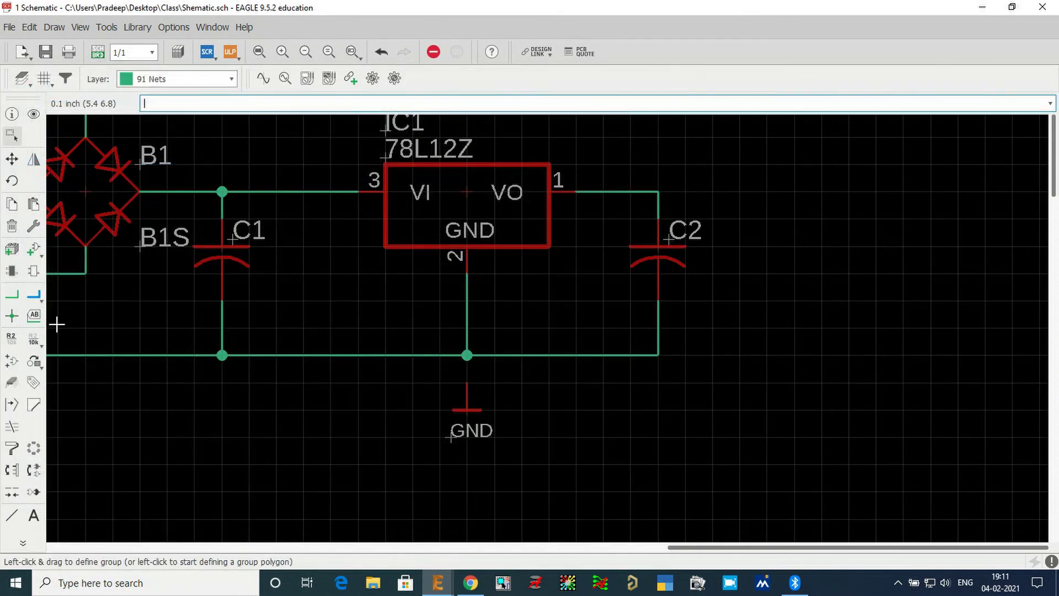
Draw a net joining the junction under IC1 pin 2 to the GND symbol.
{"action": "left_click", "coordinate": [10, 297]}
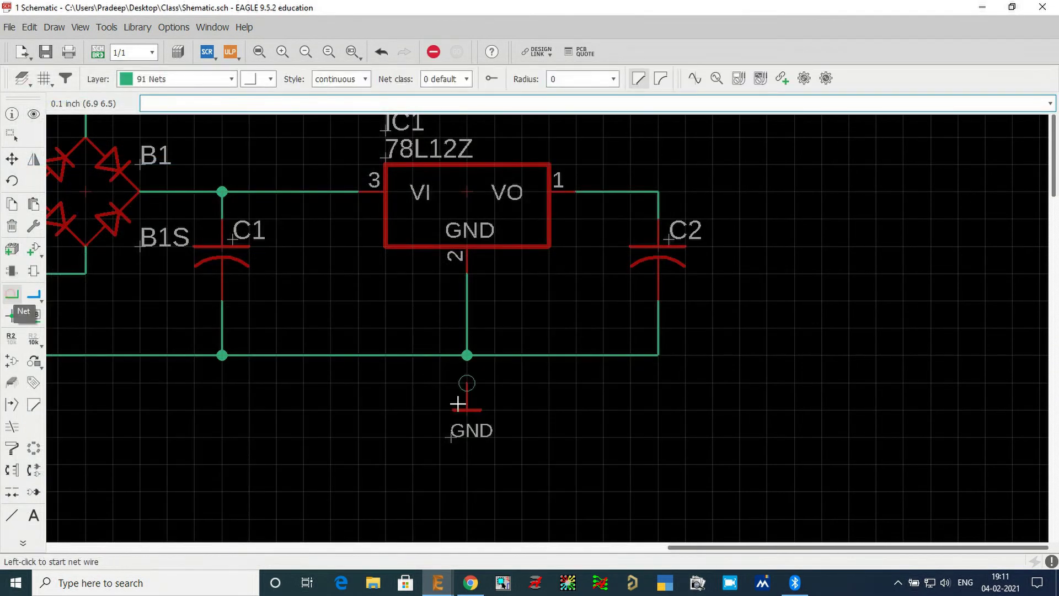
{"action": "left_click", "coordinate": [467, 358]}
{"action": "left_click", "coordinate": [490, 385]}
Add an LED of the SMARTLED-TTW variant from the adafruit library in the empty space beyond capacitor C2.
{"action": "scroll", "coordinate": [529, 412], "scroll_direction": "down", "scroll_amount": 1}
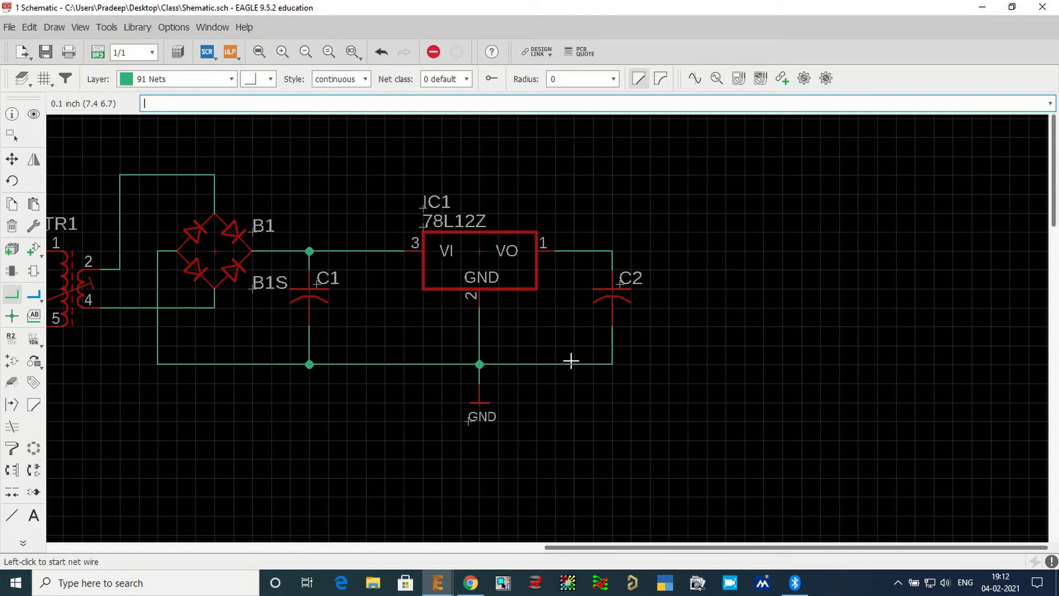
{"action": "scroll", "coordinate": [494, 331], "scroll_direction": "down", "scroll_amount": 3}
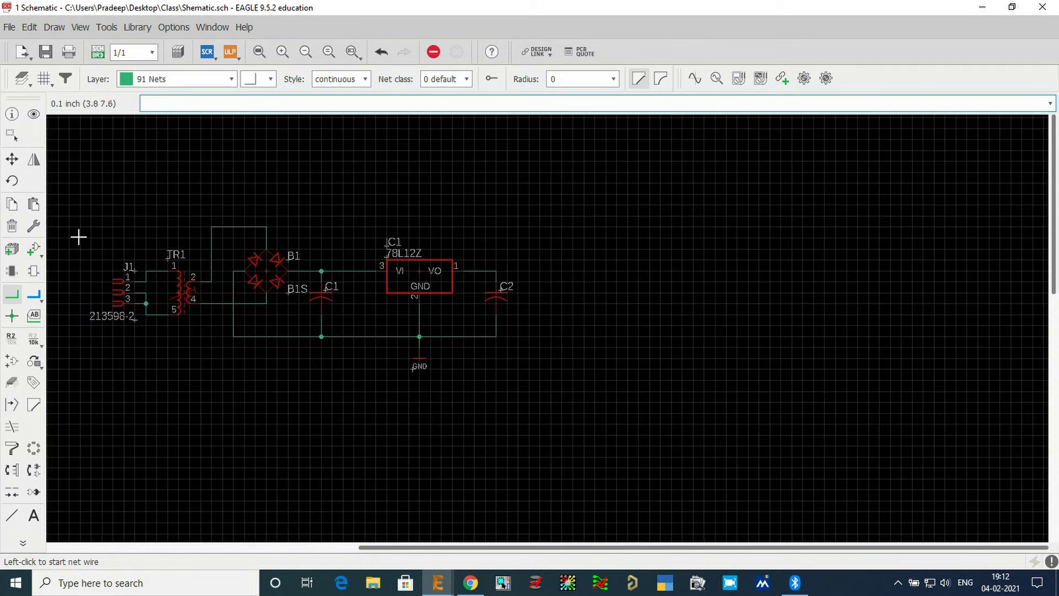
{"action": "left_click", "coordinate": [34, 251]}
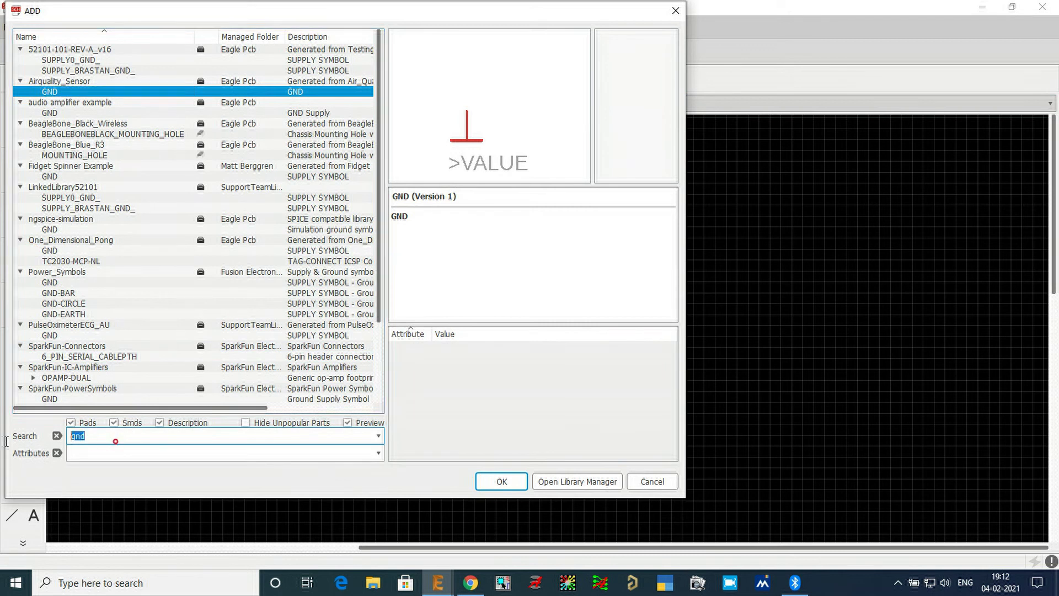
{"action": "type", "text": "led"}
{"action": "key", "text": "Return"}
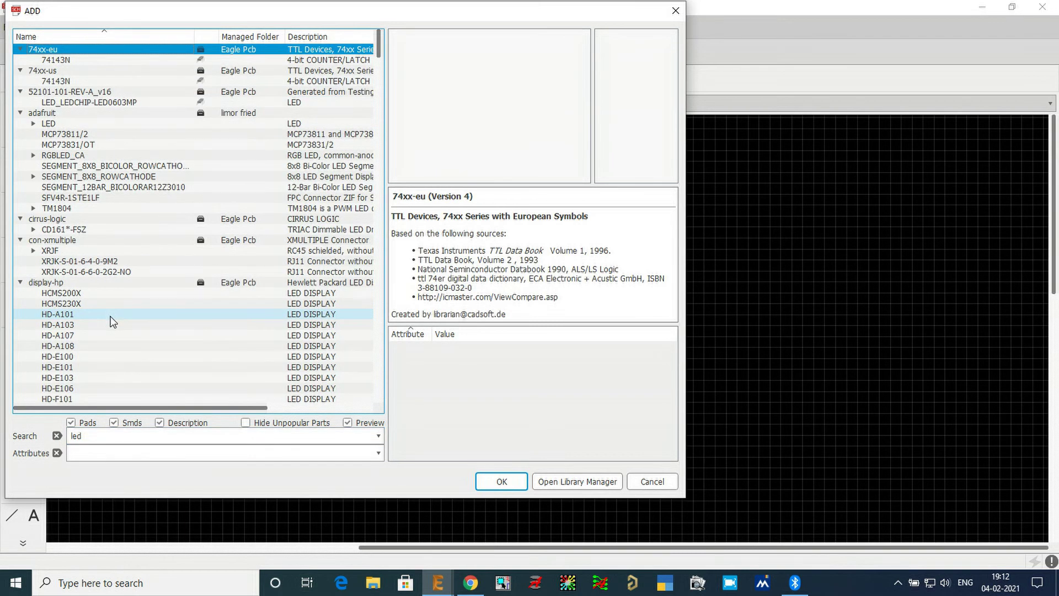
{"action": "left_click", "coordinate": [33, 123]}
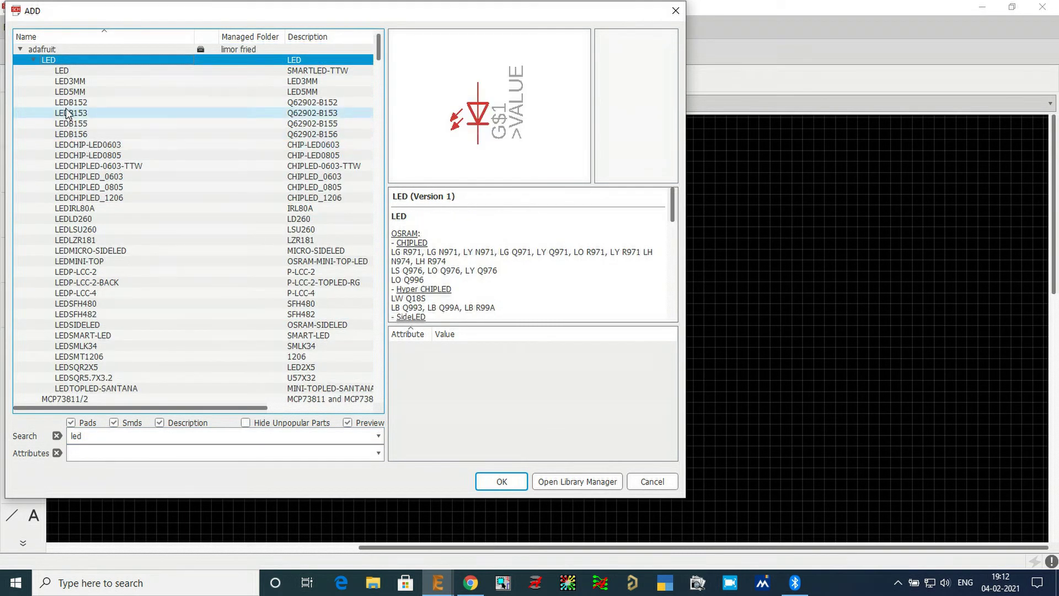
{"action": "left_click", "coordinate": [64, 70]}
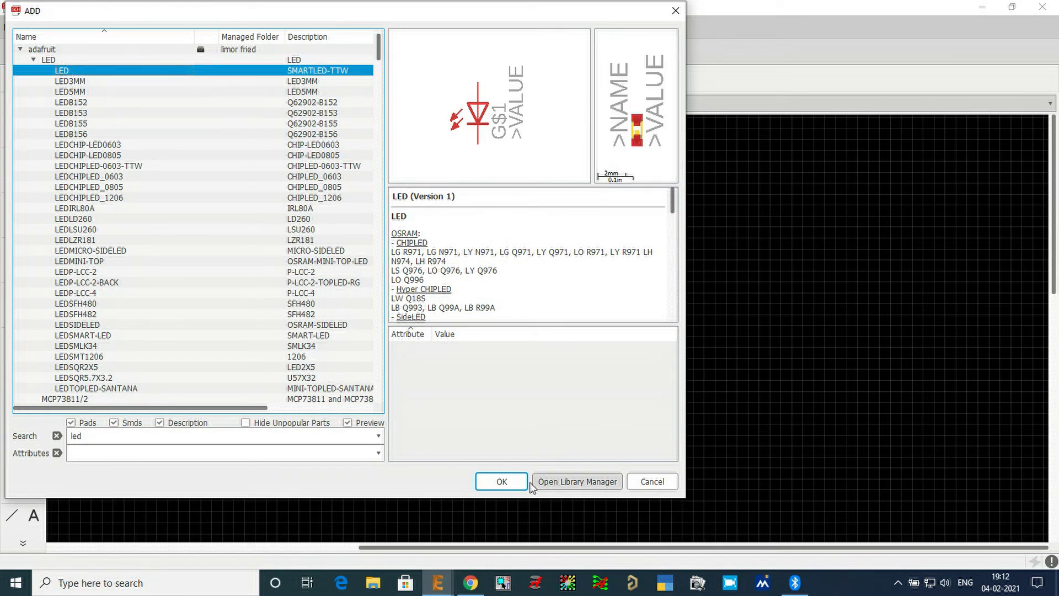
{"action": "left_click", "coordinate": [501, 481]}
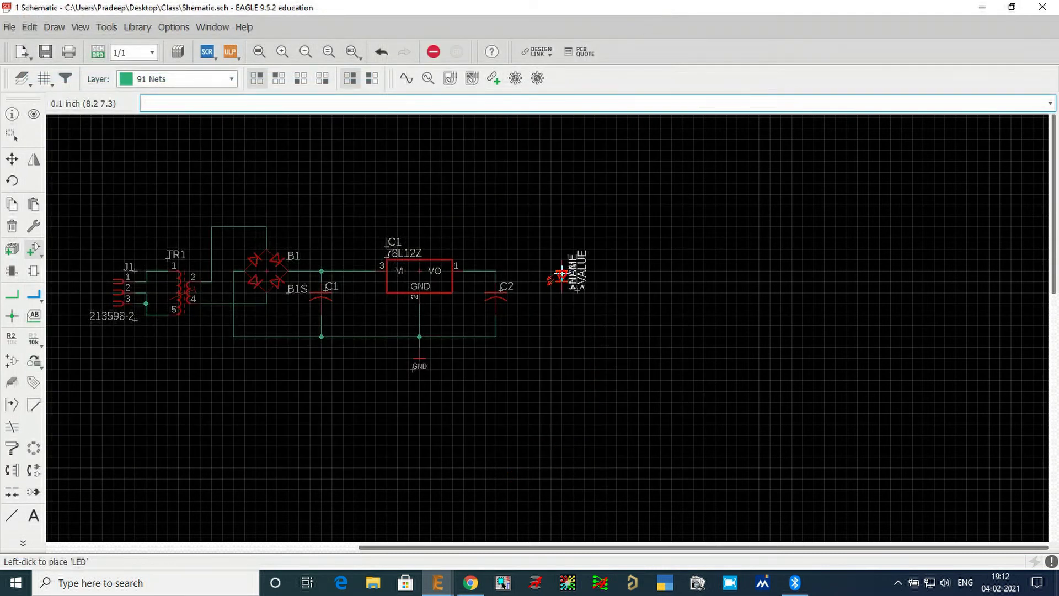
{"action": "left_click", "coordinate": [563, 265]}
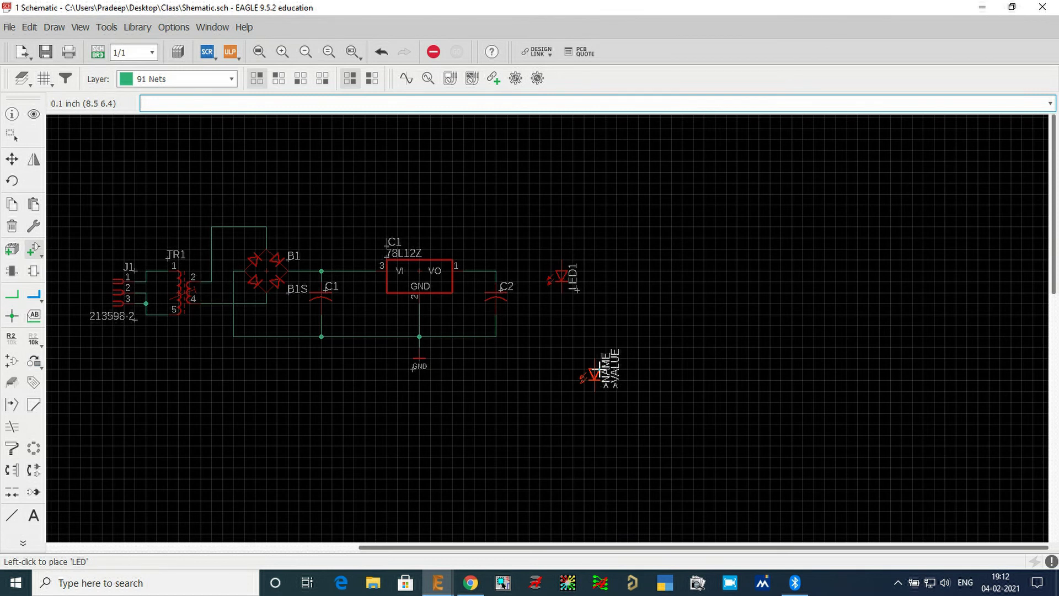
{"action": "key", "text": "Escape"}
Add an R-US_0204/2V resistor from the adafruit library above and between capacitor C2 and the LED.
{"action": "left_click", "coordinate": [97, 431]}
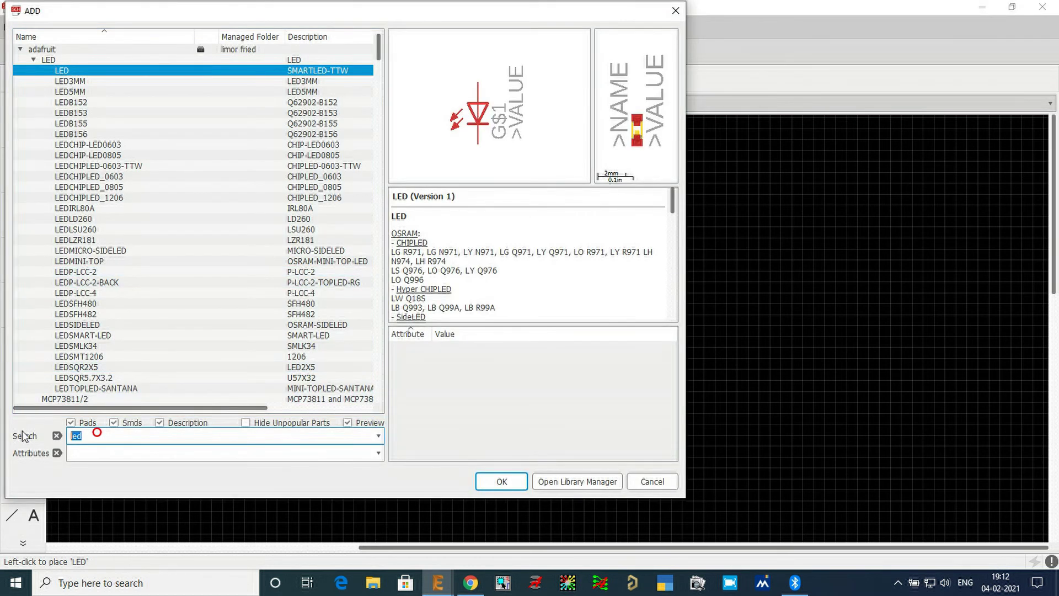
{"action": "type", "text": "resistor"}
{"action": "key", "text": "Return"}
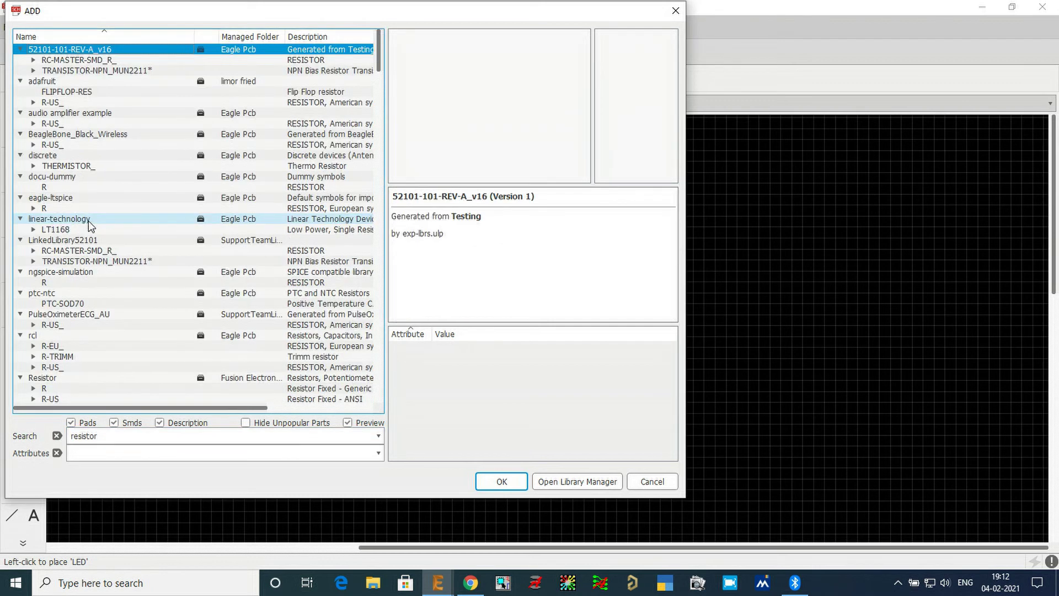
{"action": "left_click", "coordinate": [45, 103]}
{"action": "left_click", "coordinate": [33, 103]}
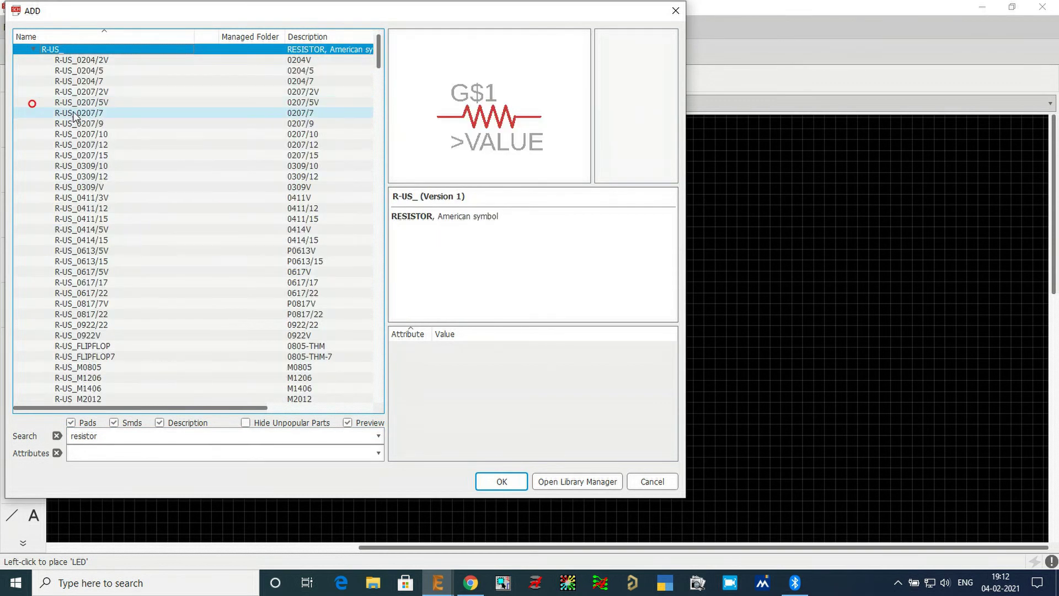
{"action": "left_click", "coordinate": [83, 91]}
{"action": "left_click", "coordinate": [83, 60]}
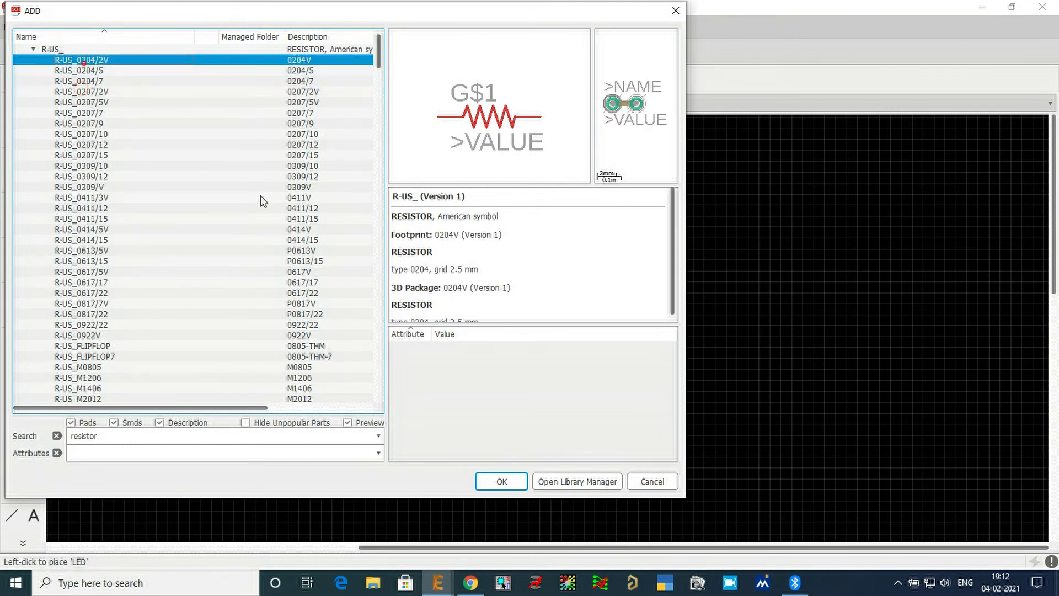
{"action": "left_click", "coordinate": [503, 479]}
{"action": "left_click", "coordinate": [528, 248]}
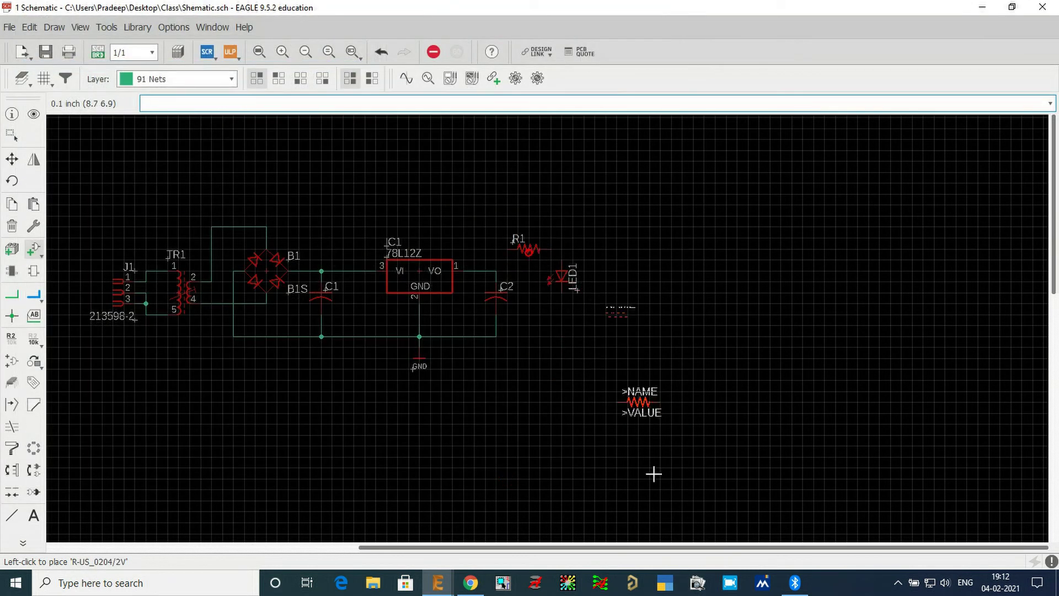
{"action": "key", "text": "Escape"}
{"action": "key", "text": "Escape"}
Move LED1 down and slightly outward, and place resistor R1 in line with IC1's VO output.
{"action": "left_click", "coordinate": [11, 159]}
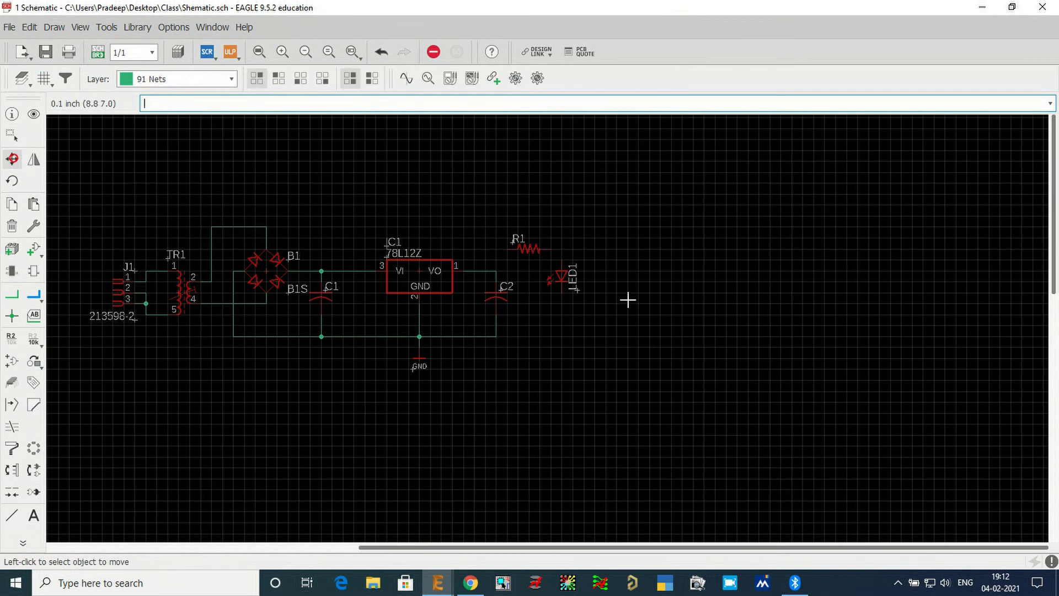
{"action": "scroll", "coordinate": [544, 260], "scroll_direction": "up", "scroll_amount": 5}
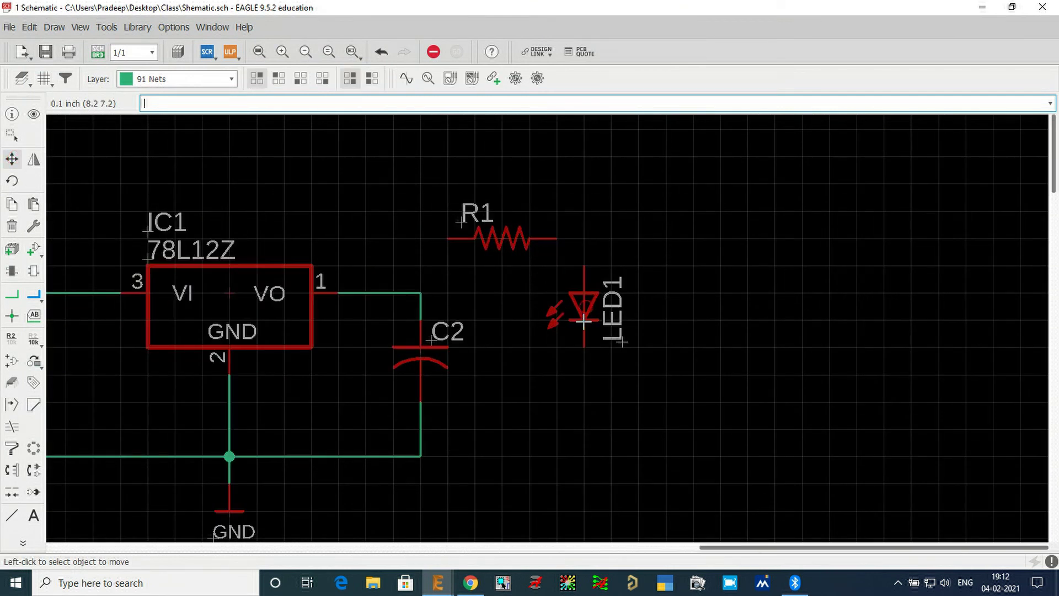
{"action": "left_click", "coordinate": [587, 296]}
{"action": "left_click", "coordinate": [610, 370]}
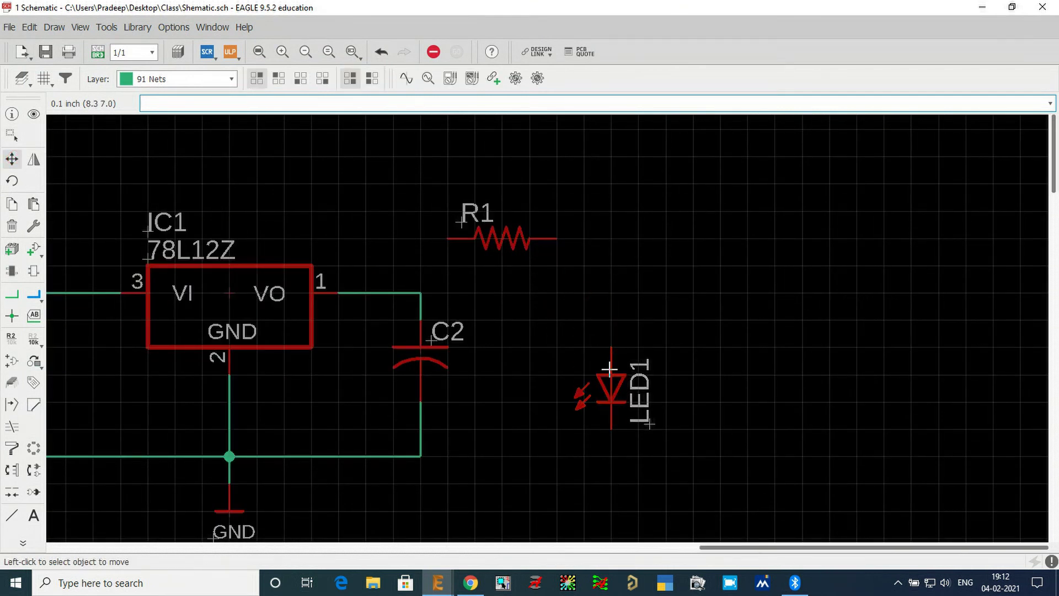
{"action": "left_click", "coordinate": [503, 238]}
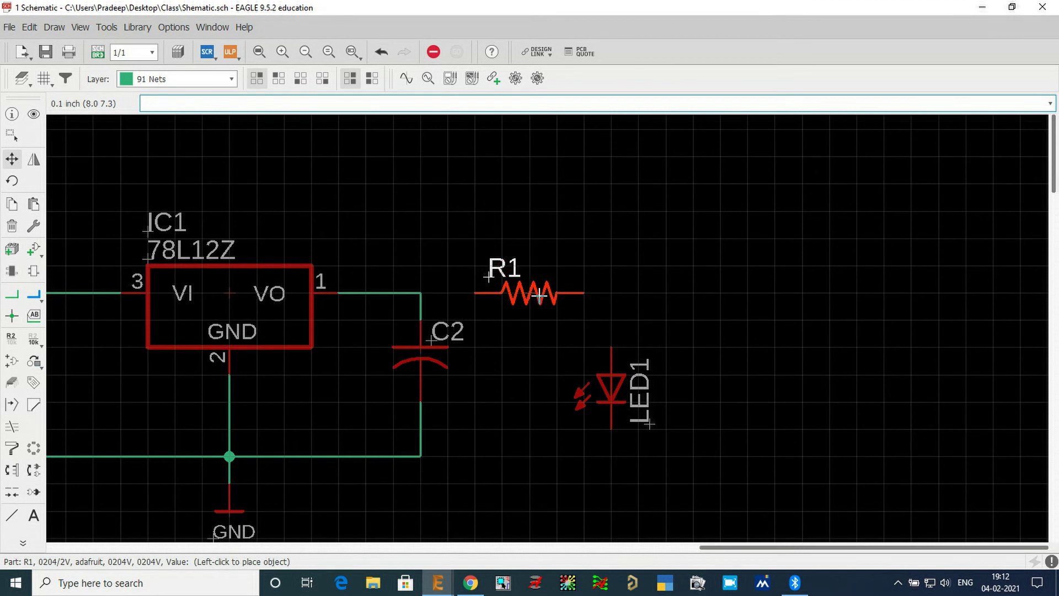
{"action": "left_click", "coordinate": [531, 293]}
Wire R1 from the net corner above C2 to LED1's upper pin, and LED1's lower pin to the ground net below C2.
{"action": "left_click", "coordinate": [11, 294]}
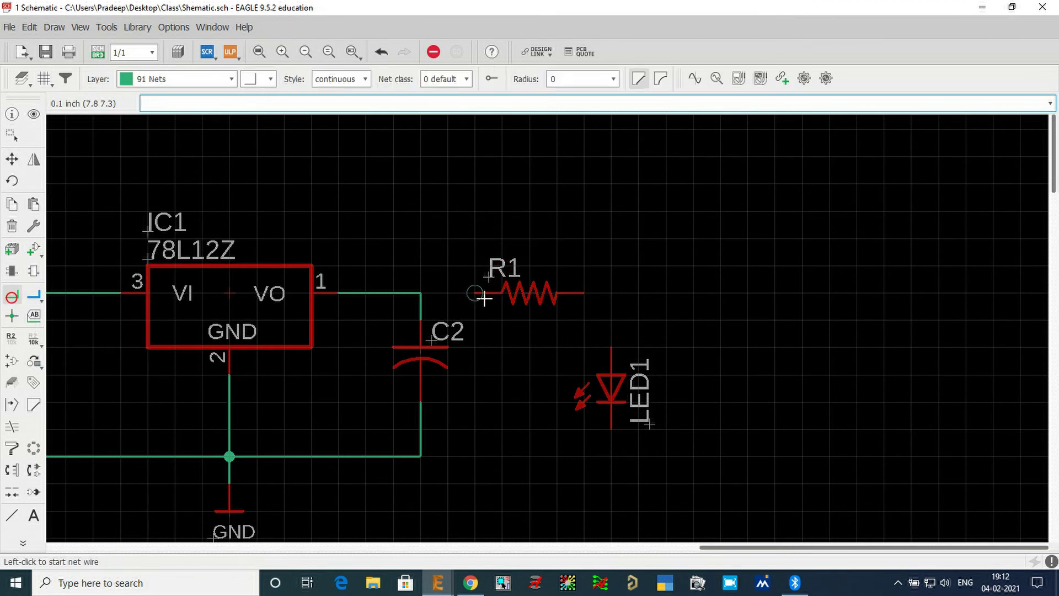
{"action": "left_click", "coordinate": [461, 296]}
{"action": "double_click", "coordinate": [421, 293]}
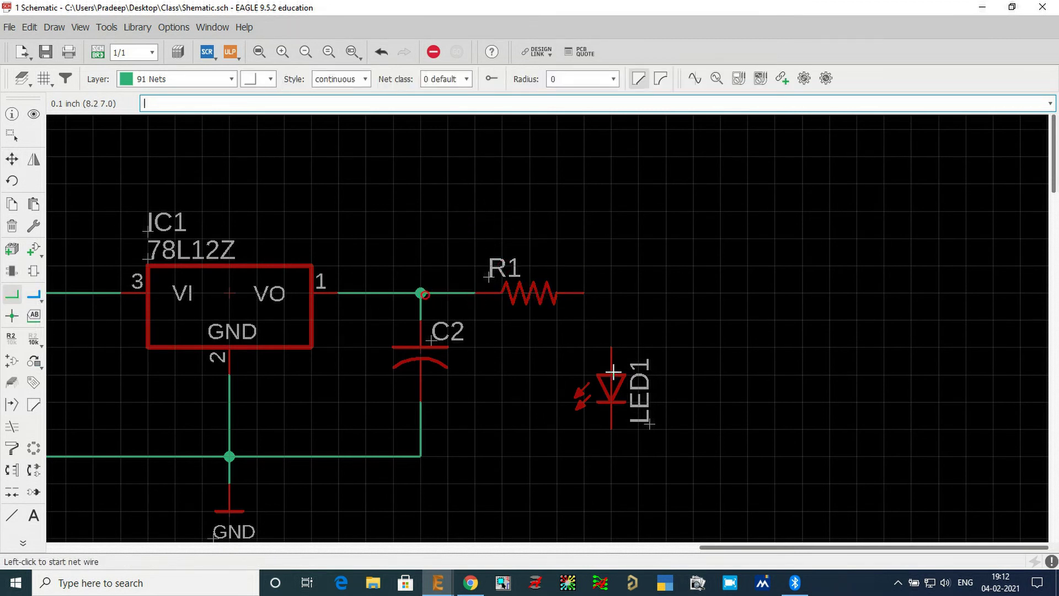
{"action": "left_click", "coordinate": [582, 296]}
{"action": "left_click", "coordinate": [611, 348]}
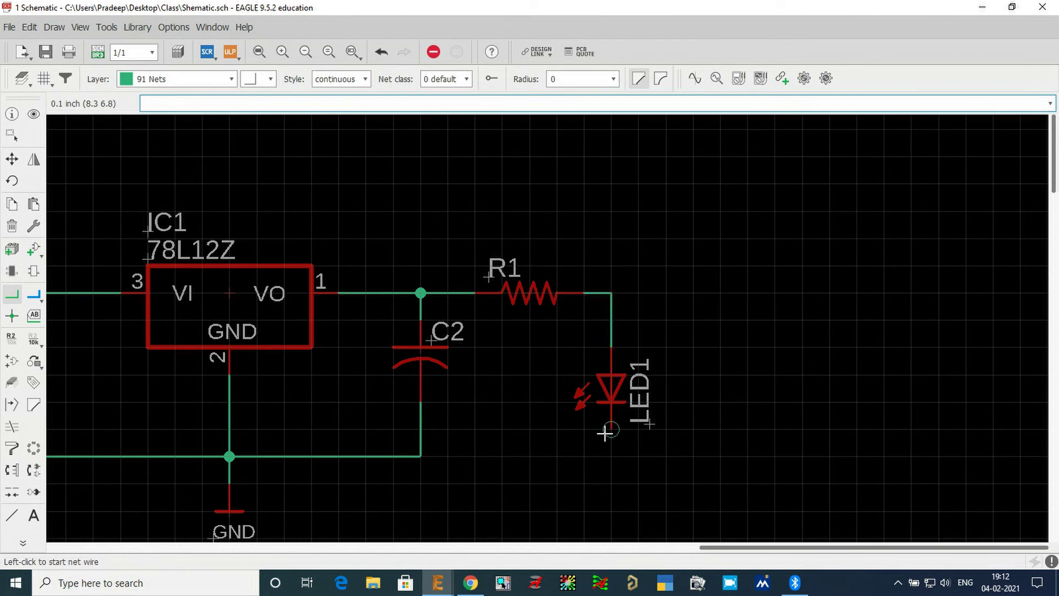
{"action": "left_click", "coordinate": [611, 430]}
{"action": "double_click", "coordinate": [420, 456]}
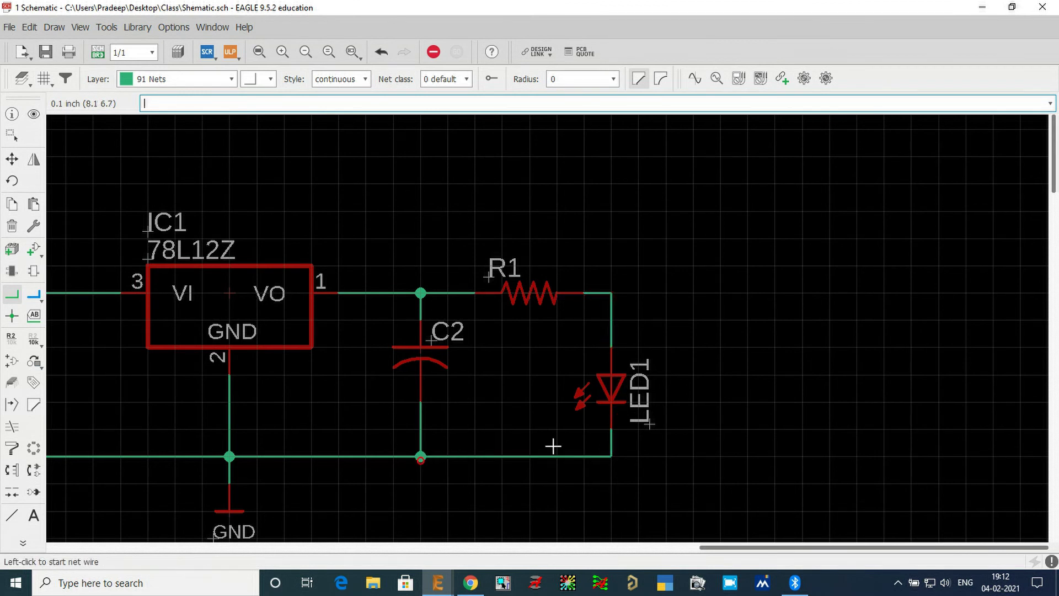
Try to rename the AC jack J1 as AC1.
{"action": "scroll", "coordinate": [666, 371], "scroll_direction": "down", "scroll_amount": 2}
{"action": "scroll", "coordinate": [728, 342], "scroll_direction": "down", "scroll_amount": 2}
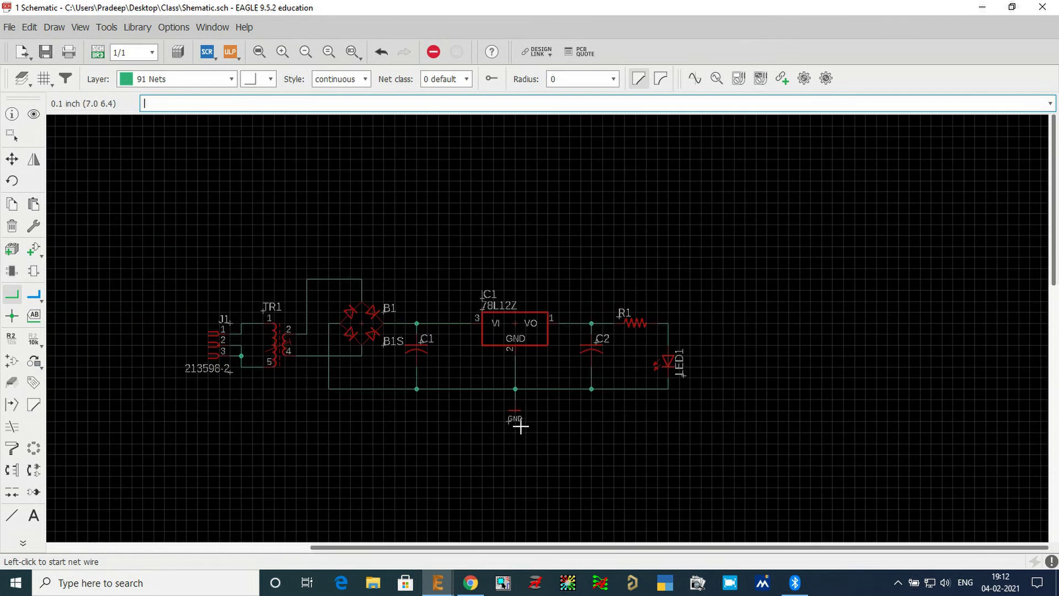
{"action": "scroll", "coordinate": [643, 366], "scroll_direction": "down", "scroll_amount": 1}
{"action": "scroll", "coordinate": [428, 421], "scroll_direction": "up", "scroll_amount": 1}
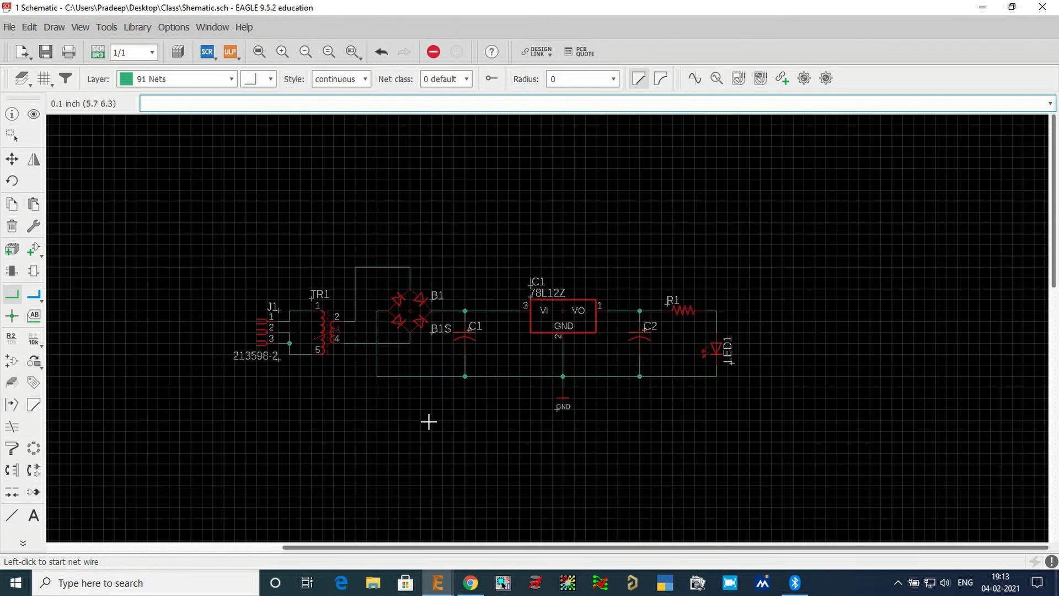
{"action": "scroll", "coordinate": [429, 421], "scroll_direction": "up", "scroll_amount": 3}
{"action": "scroll", "coordinate": [363, 480], "scroll_direction": "down", "scroll_amount": 2}
{"action": "scroll", "coordinate": [373, 358], "scroll_direction": "up", "scroll_amount": 1}
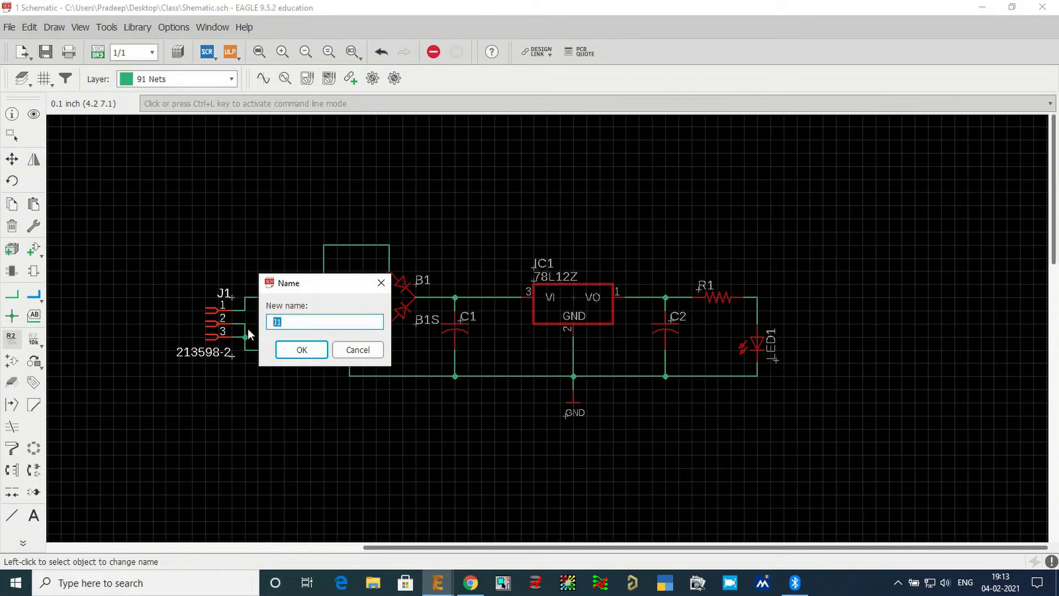
{"action": "type", "text": "AC1"}
{"action": "key", "text": "Return"}
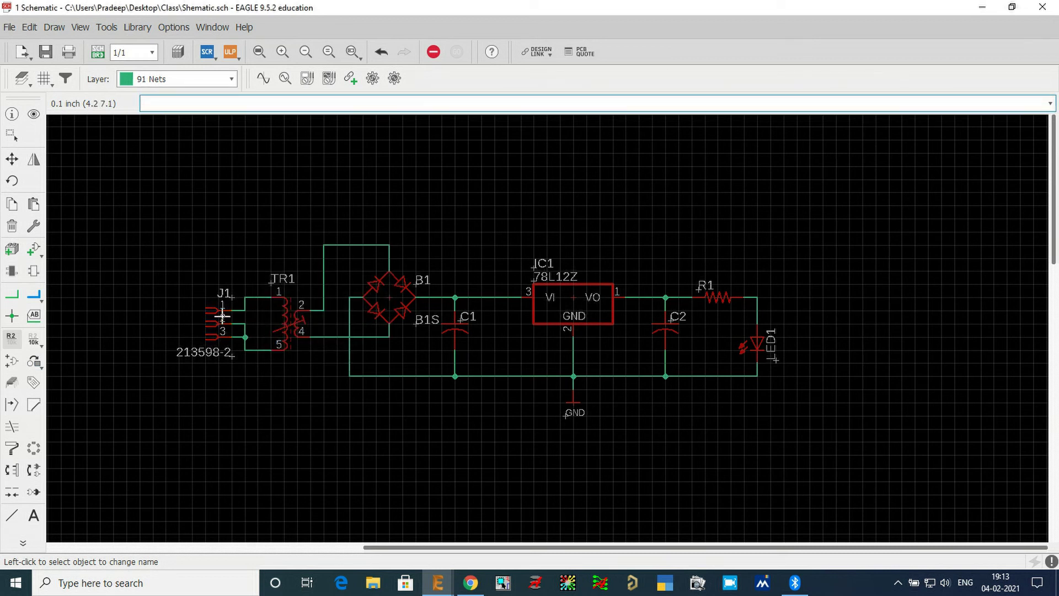
Set the value of the AC jack J1 to 240vac, overriding its non-user-definable value.
{"action": "scroll", "coordinate": [218, 316], "scroll_direction": "up", "scroll_amount": 1}
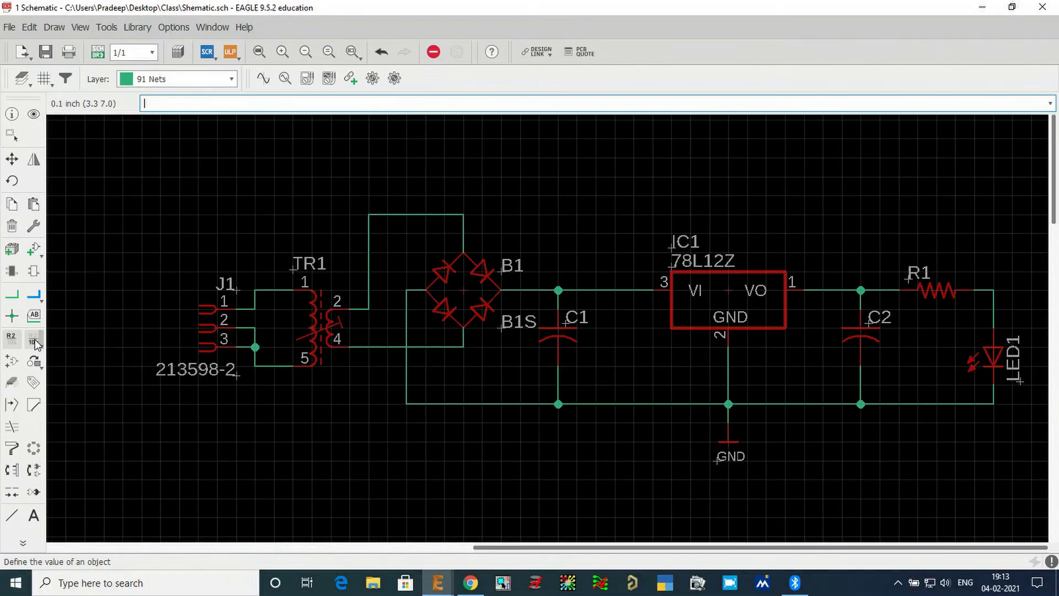
{"action": "left_click", "coordinate": [102, 345]}
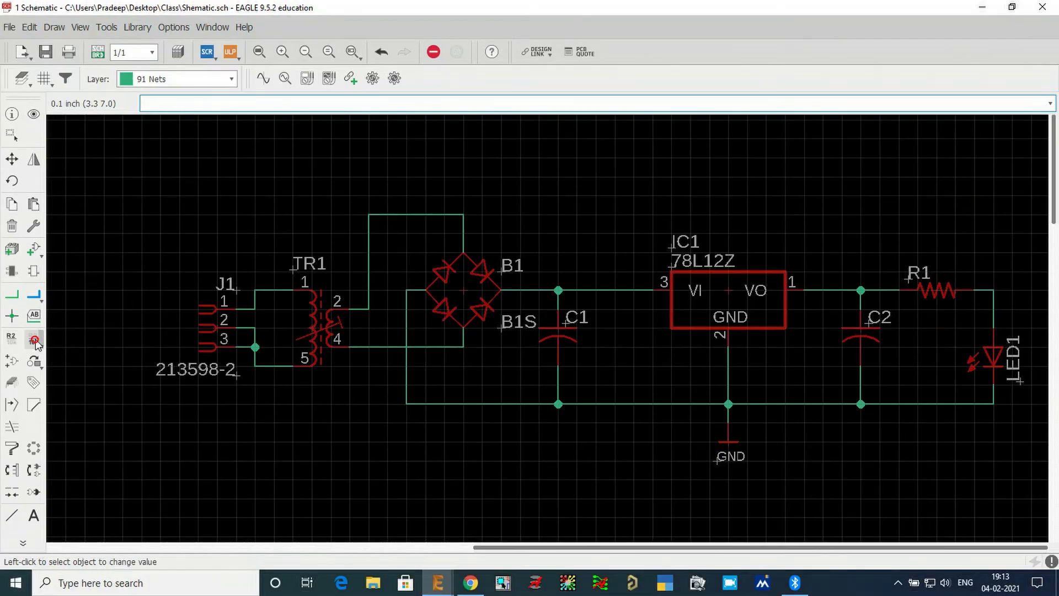
{"action": "left_click", "coordinate": [220, 327]}
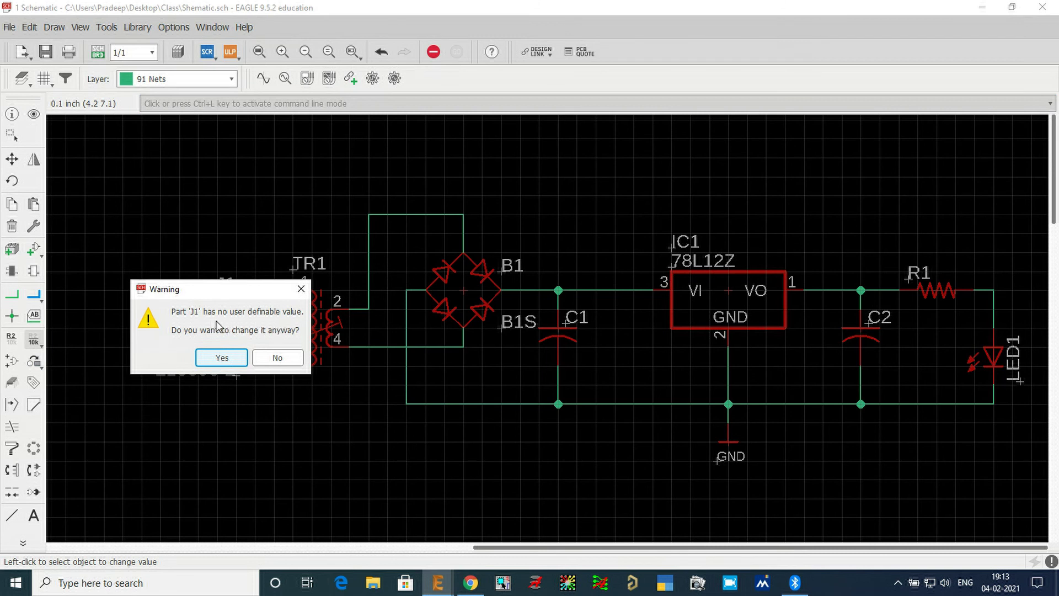
{"action": "left_click", "coordinate": [228, 361]}
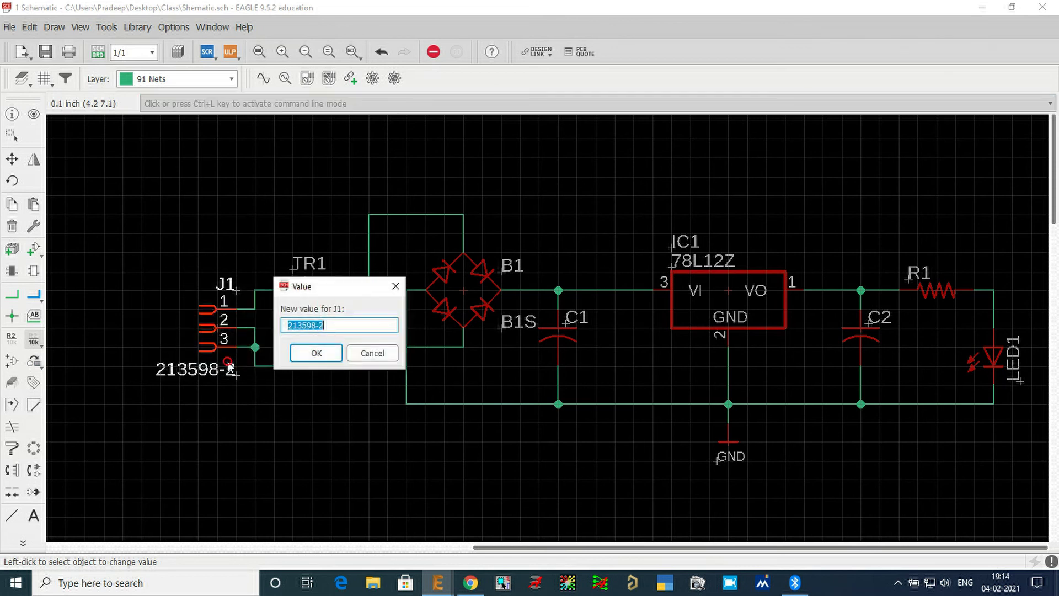
{"action": "left_click", "coordinate": [341, 321]}
{"action": "type", "text": "AC"}
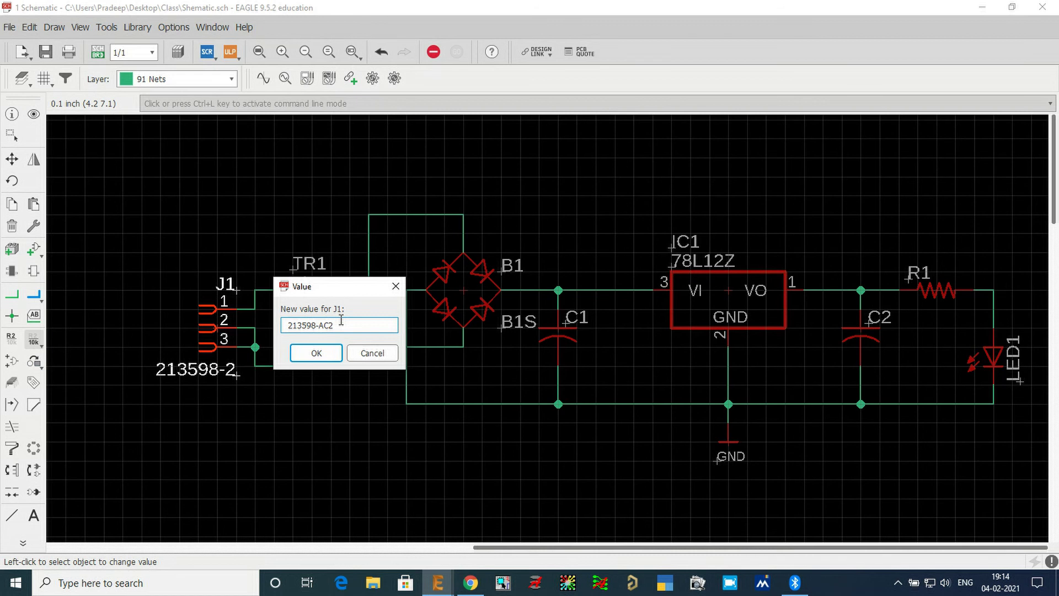
{"action": "key", "text": "BackSpace"}
{"action": "key", "text": "BackSpace"}
{"action": "key", "text": "BackSpace"}
{"action": "key", "text": "BackSpace"}
{"action": "key", "text": "BackSpace"}
{"action": "key", "text": "BackSpace"}
{"action": "key", "text": "BackSpace"}
{"action": "key", "text": "BackSpace"}
{"action": "left_click", "coordinate": [311, 352]}
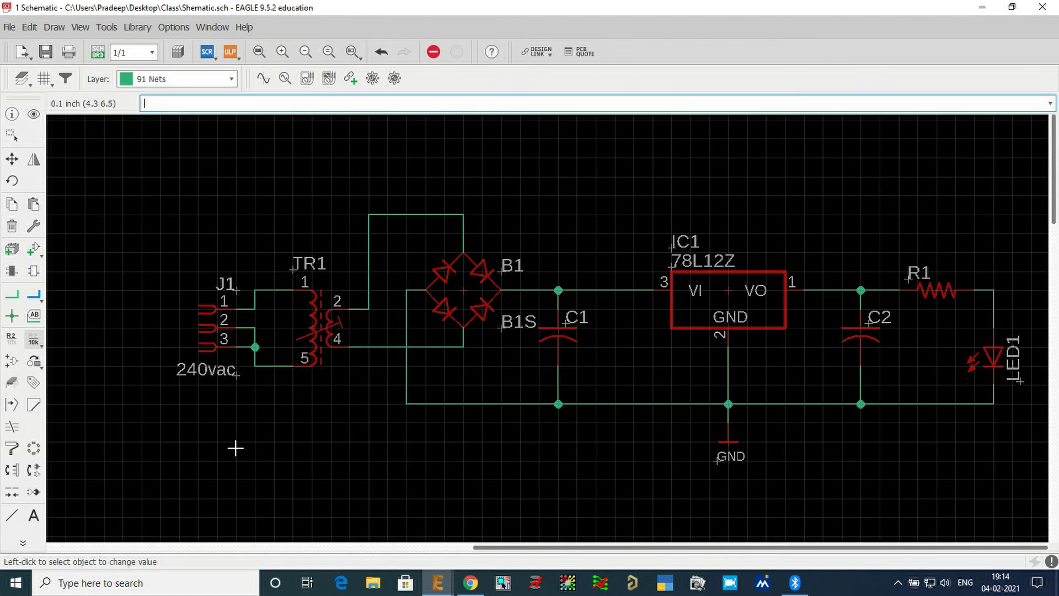
Correct the capitalization of J1's value to 240Vac.
{"action": "left_click", "coordinate": [225, 334]}
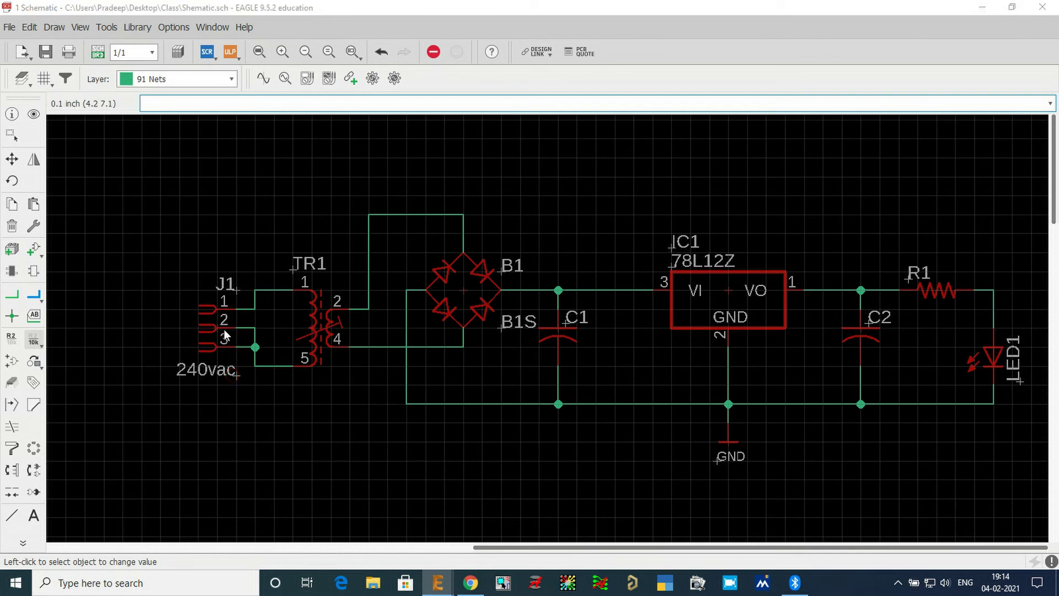
{"action": "left_click", "coordinate": [223, 357]}
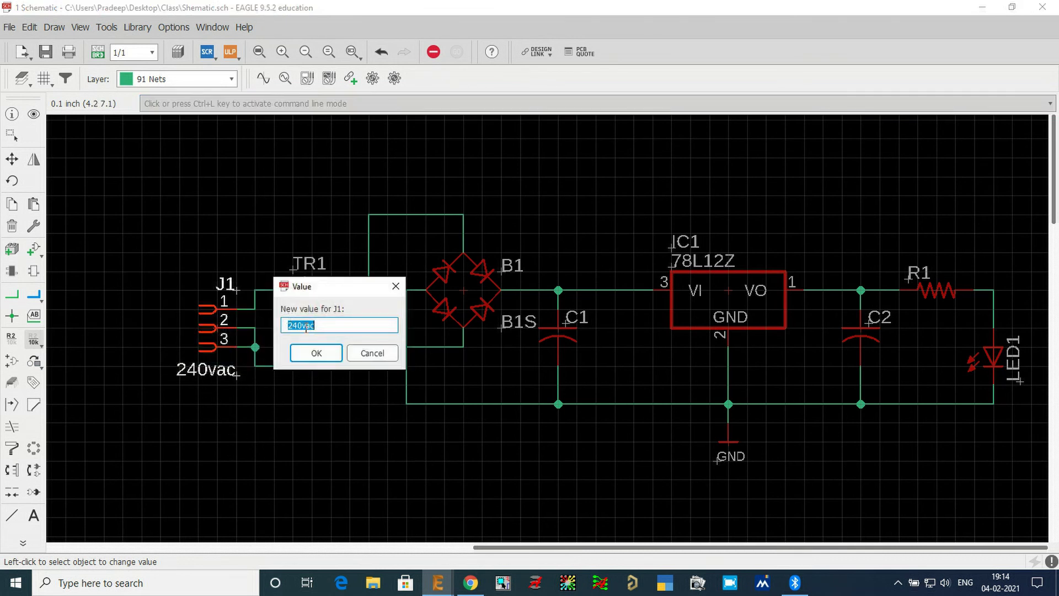
{"action": "left_click_drag", "start_coordinate": [292, 326], "coordinate": [305, 325]}
{"action": "key", "text": "Home"}
{"action": "key", "text": "Return"}
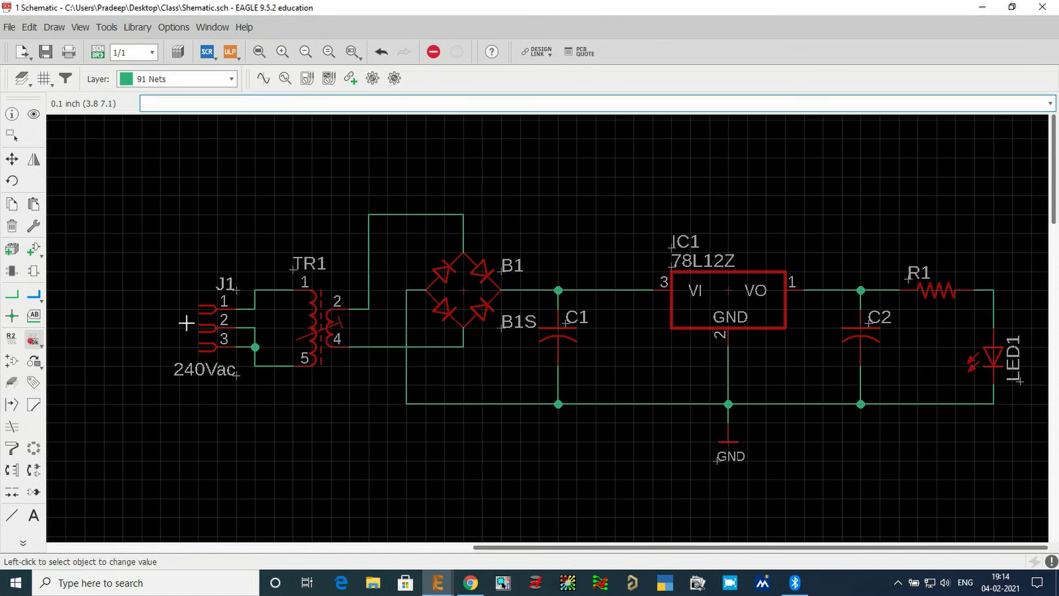
Set the value of the transformer TR1 to 40VAC.
{"action": "left_click", "coordinate": [313, 329]}
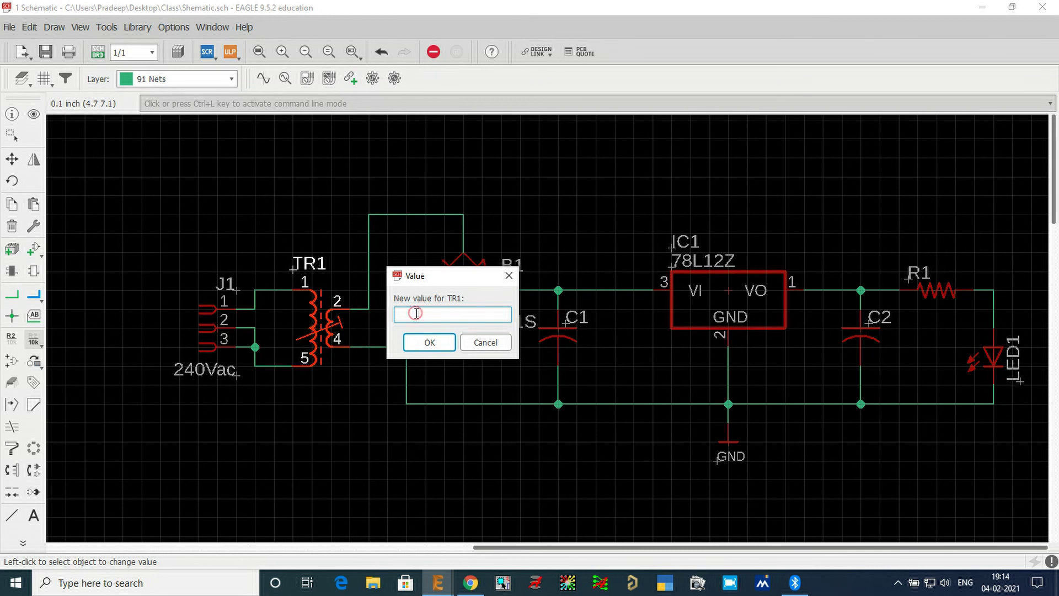
{"action": "type", "text": "4.0"}
{"action": "key", "text": "Return"}
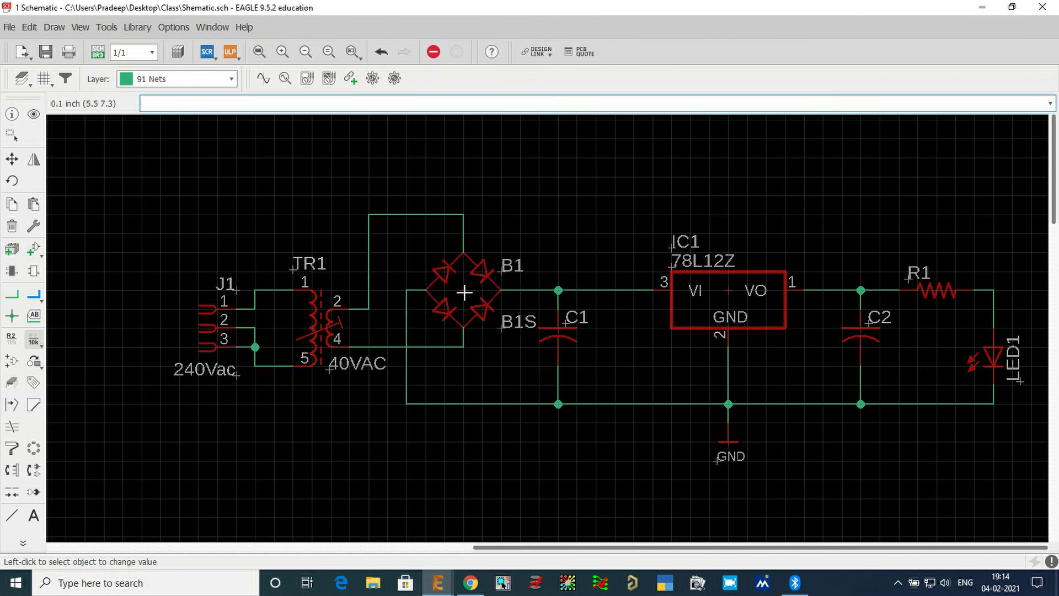
Set the value of capacitor C1, between the bridge rectifier and the regulator, to 260uF.
{"action": "left_click", "coordinate": [558, 329]}
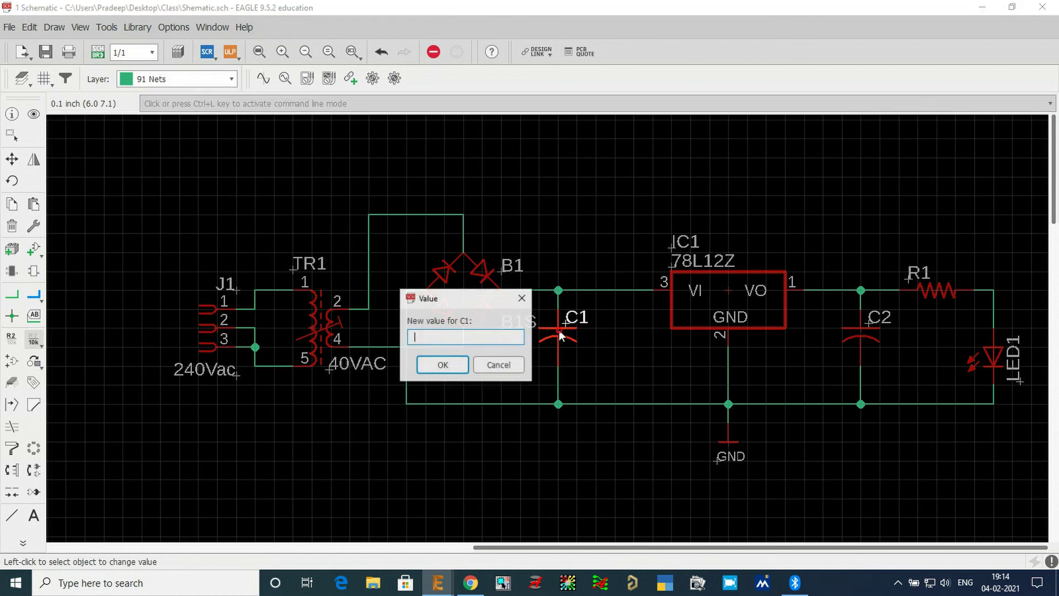
{"action": "left_click_drag", "start_coordinate": [469, 306], "coordinate": [499, 220]}
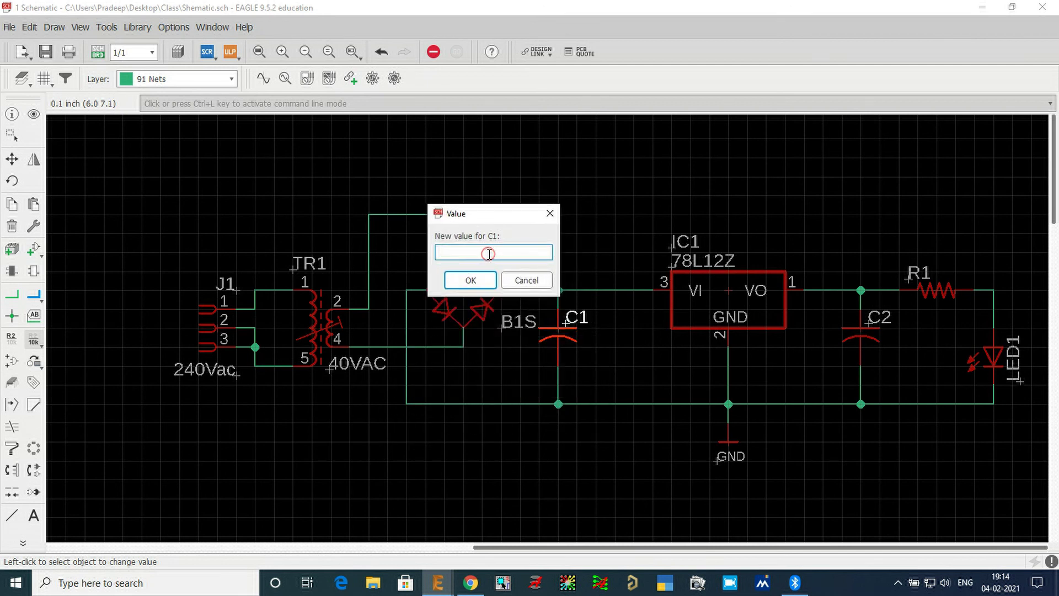
{"action": "type", "text": "260uF"}
{"action": "key", "text": "Return"}
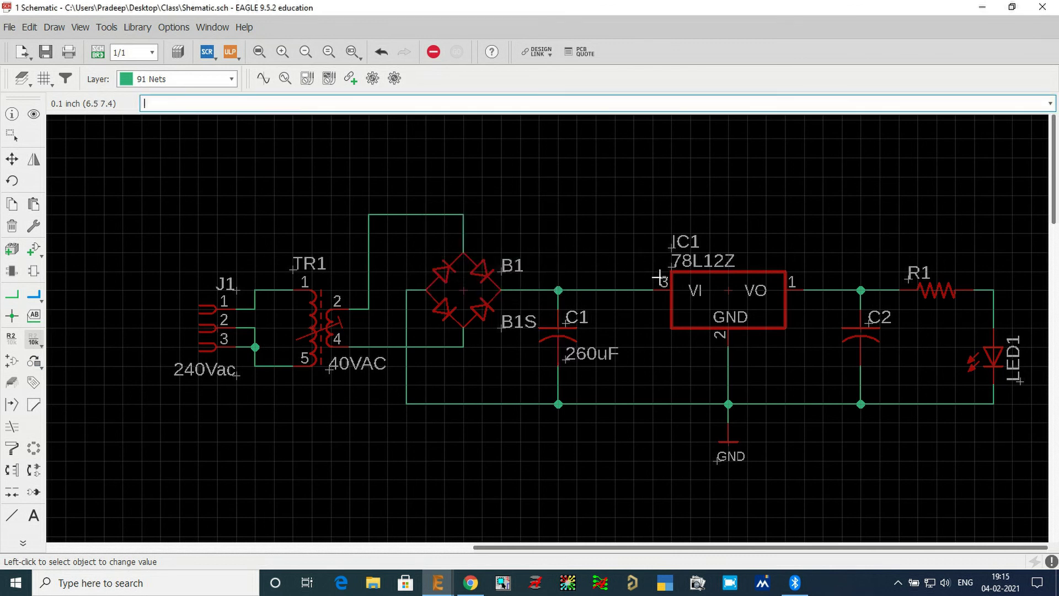
Change the value of the voltage regulator IC1 to 78L12-12VDC.
{"action": "left_click", "coordinate": [732, 292]}
{"action": "left_click", "coordinate": [722, 312]}
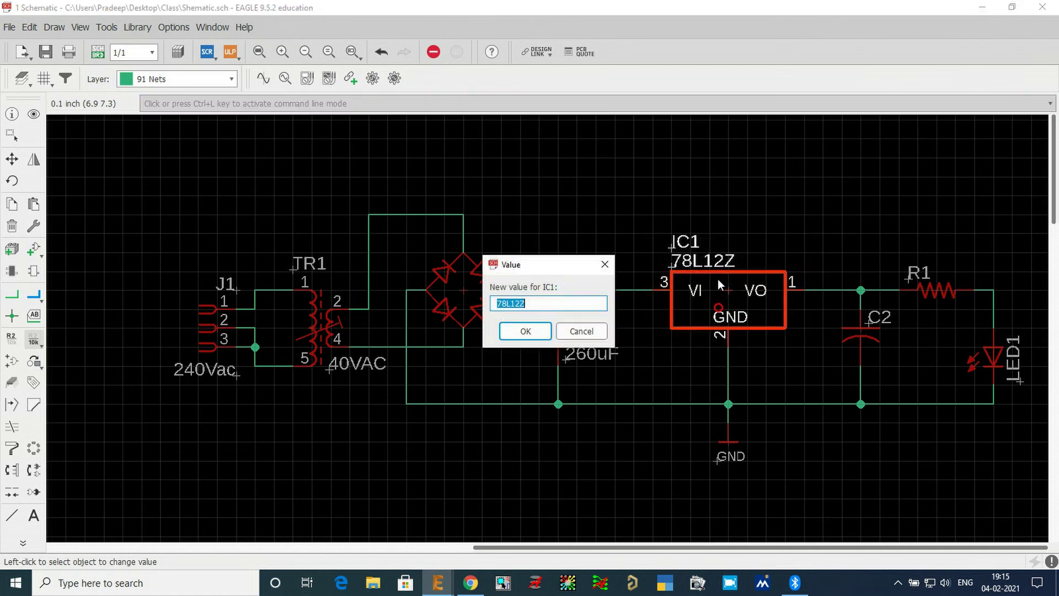
{"action": "left_click", "coordinate": [587, 305]}
{"action": "type", "text": "-12VDC"}
{"action": "key", "text": "Return"}
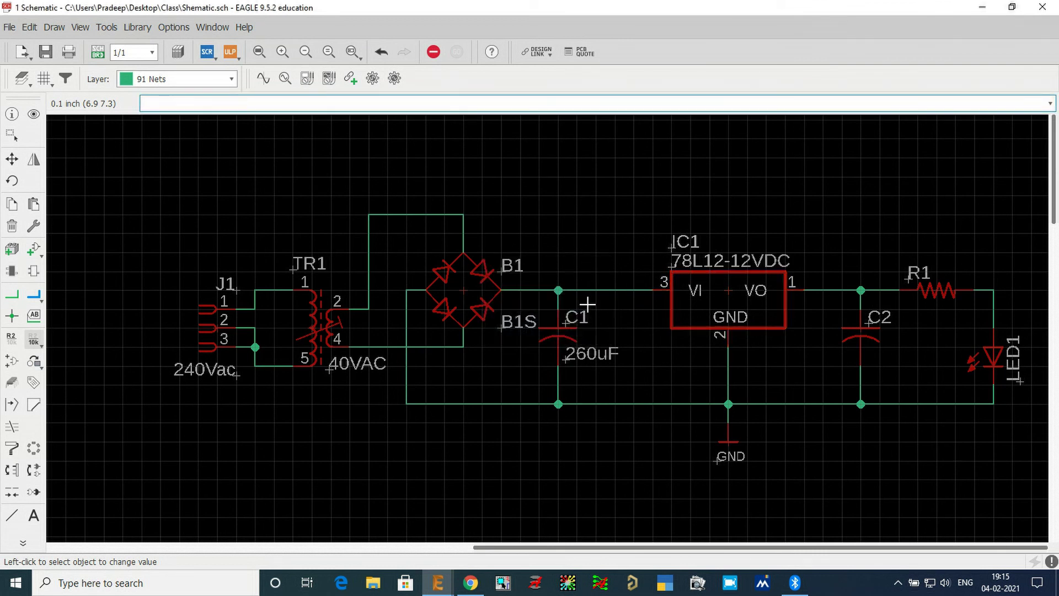
Set the value of capacitor C2, on the regulator's output side, to 150uF.
{"action": "left_click", "coordinate": [863, 335]}
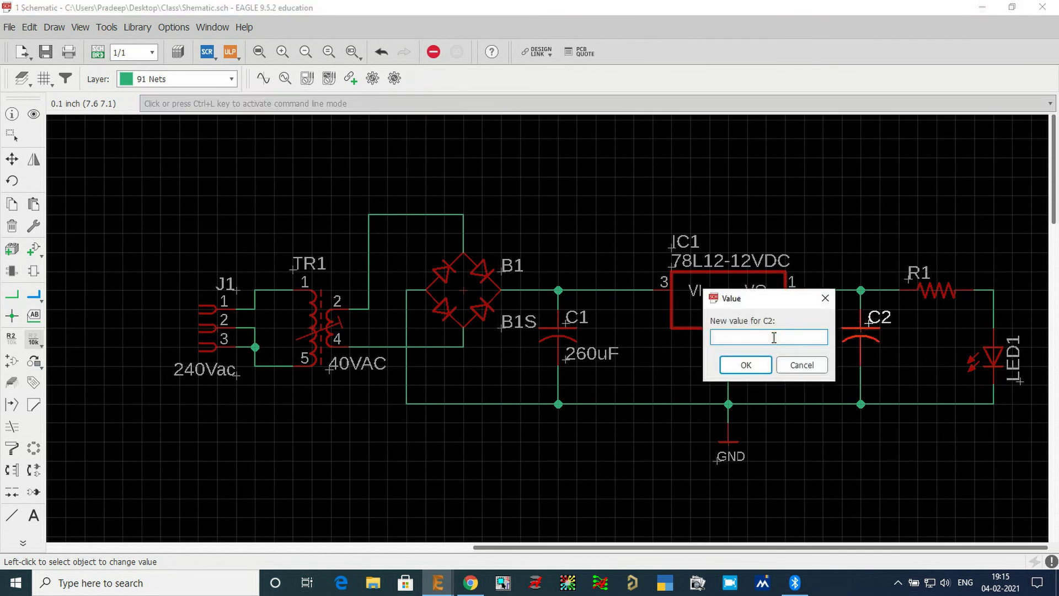
{"action": "type", "text": "15.0"}
{"action": "type", "text": "0uF"}
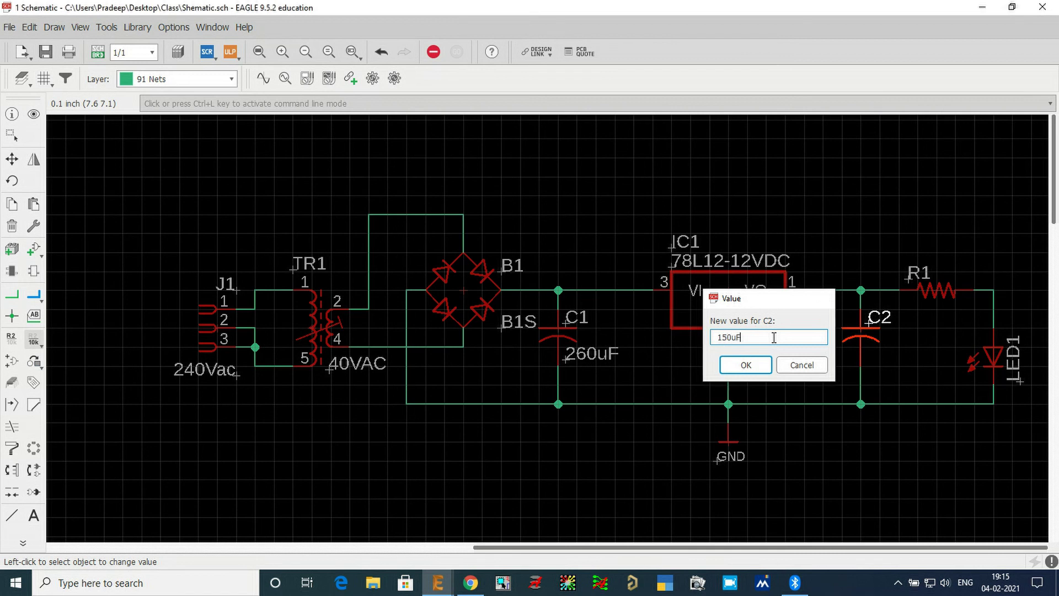
{"action": "key", "text": "Return"}
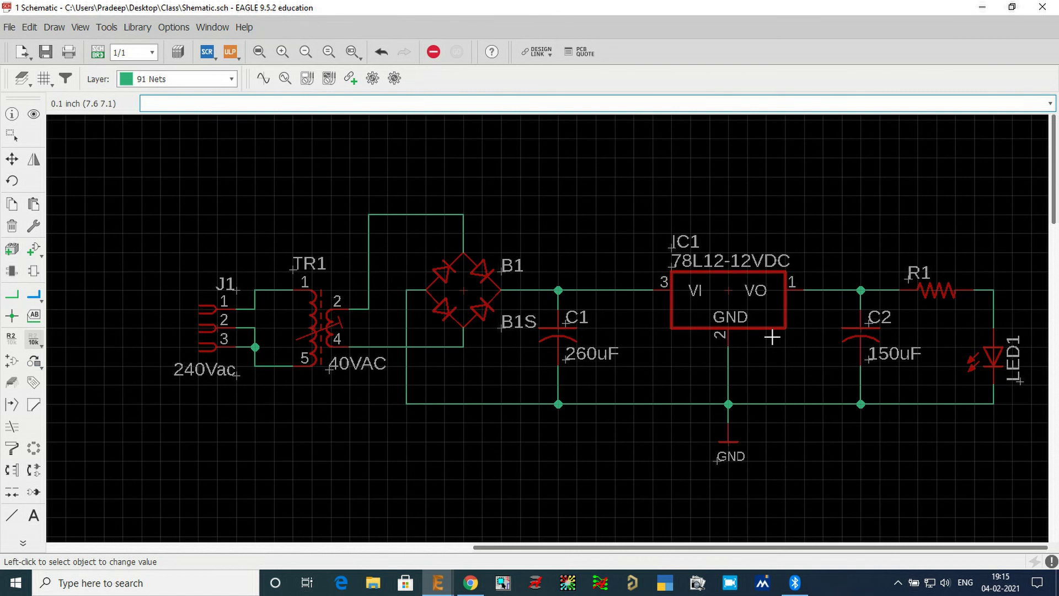
Set the value of resistor R1 to 100E.
{"action": "left_click", "coordinate": [938, 292]}
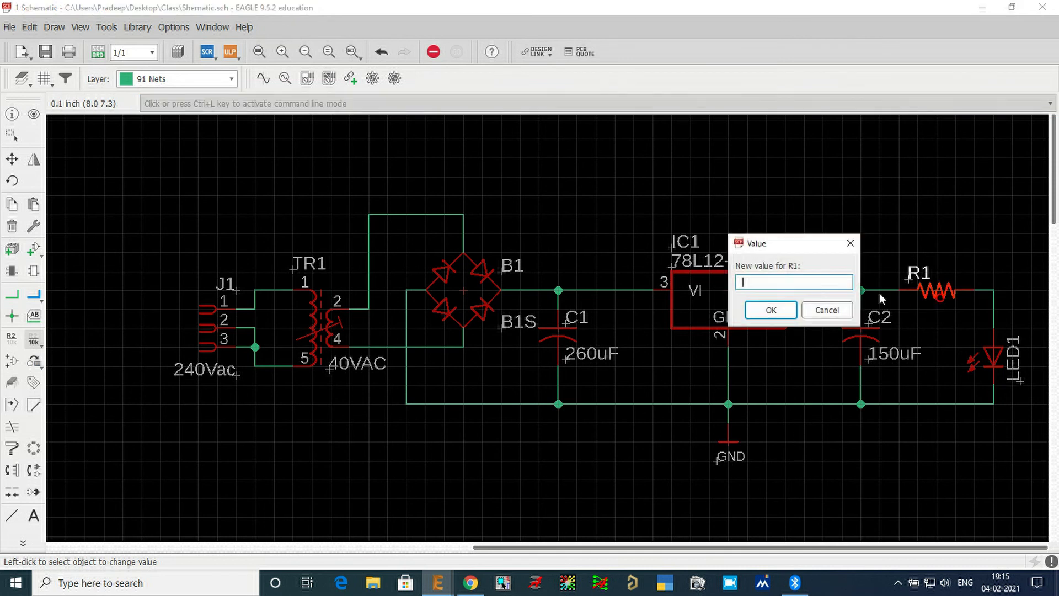
{"action": "type", "text": "100"}
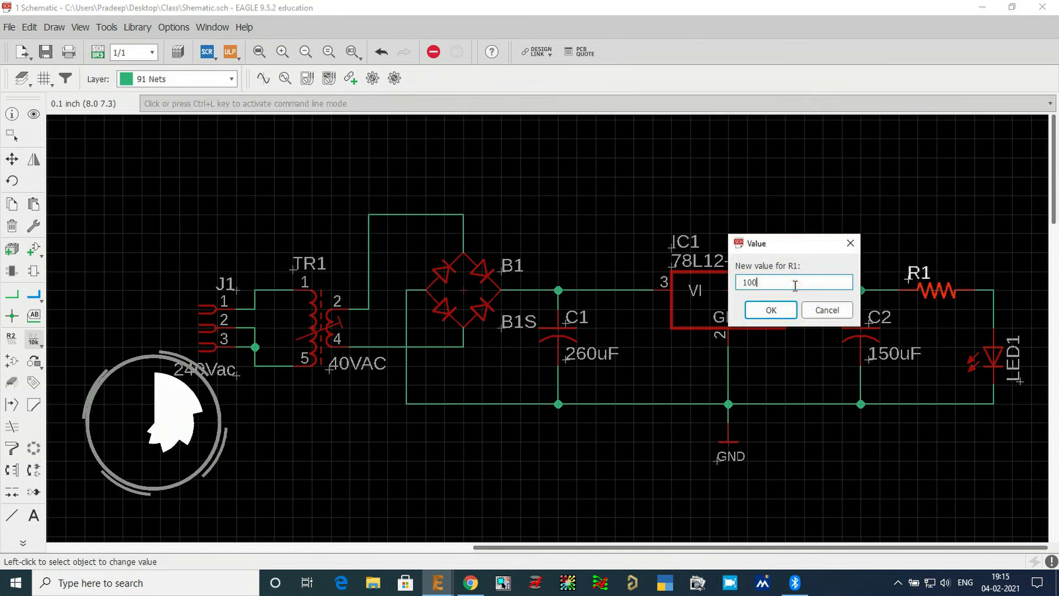
{"action": "type", "text": "E"}
{"action": "key", "text": "Return"}
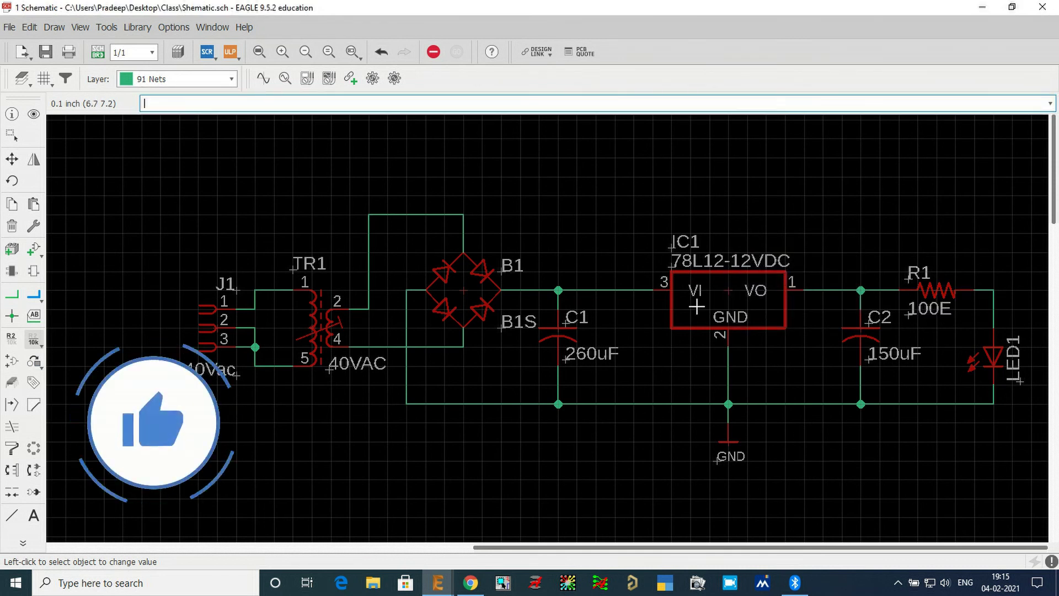
Set the value of LED1 to RED, in capital letters.
{"action": "scroll", "coordinate": [884, 342], "scroll_direction": "down", "scroll_amount": 2}
{"action": "scroll", "coordinate": [897, 346], "scroll_direction": "up", "scroll_amount": 2}
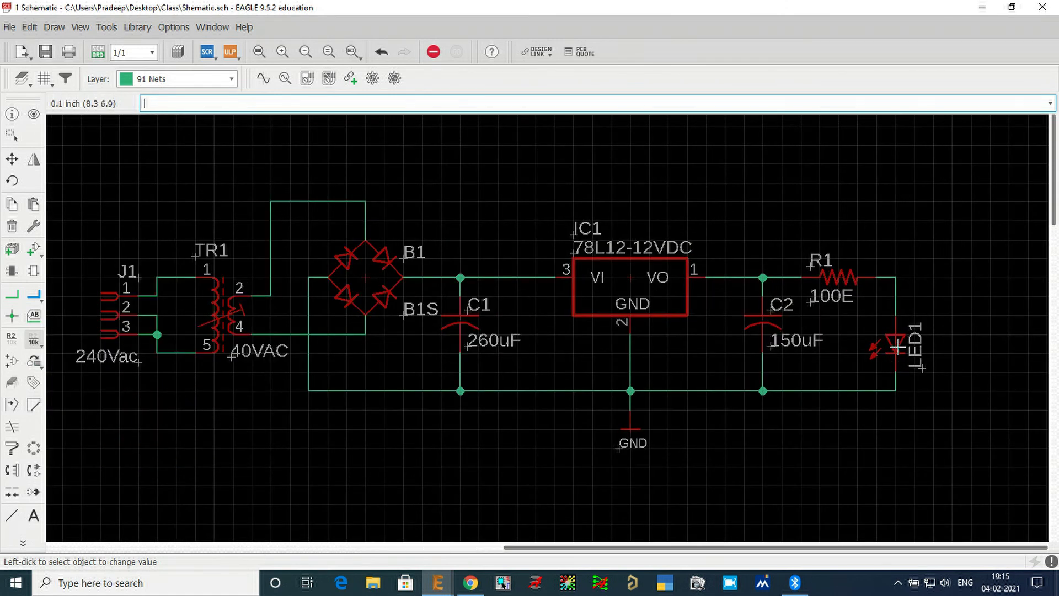
{"action": "scroll", "coordinate": [897, 347], "scroll_direction": "up", "scroll_amount": 2}
{"action": "left_click", "coordinate": [891, 325]}
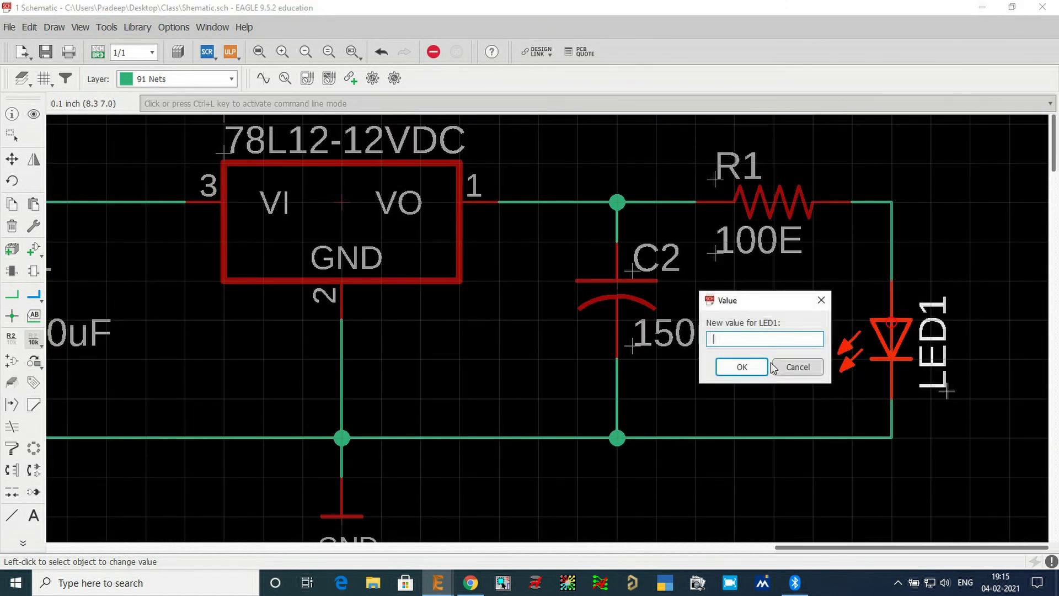
{"action": "type", "text": "red"}
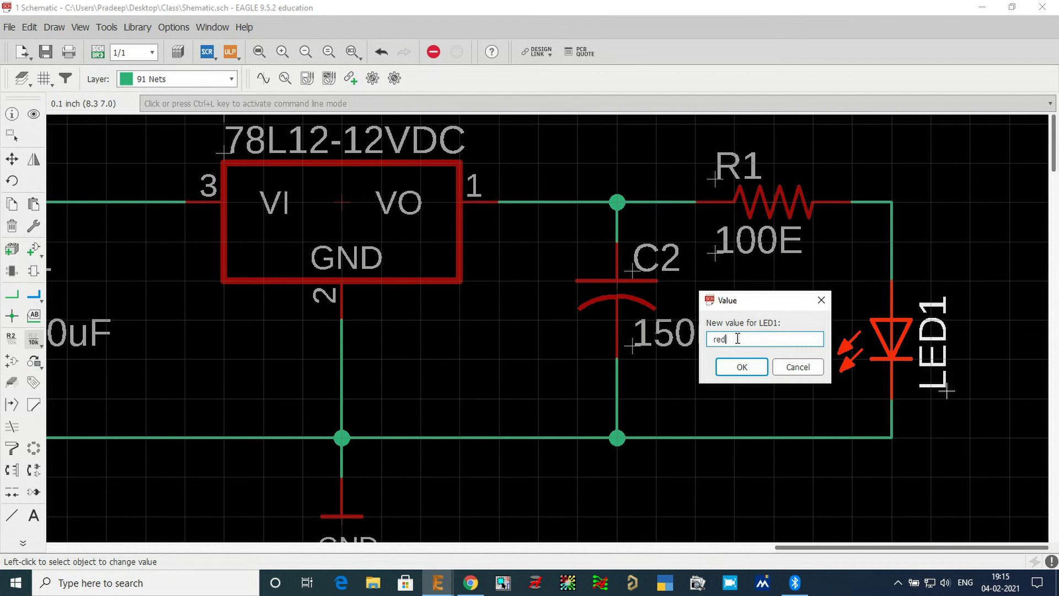
{"action": "key", "text": "BackSpace"}
{"action": "key", "text": "BackSpace"}
{"action": "type", "text": "RED"}
{"action": "key", "text": "Return"}
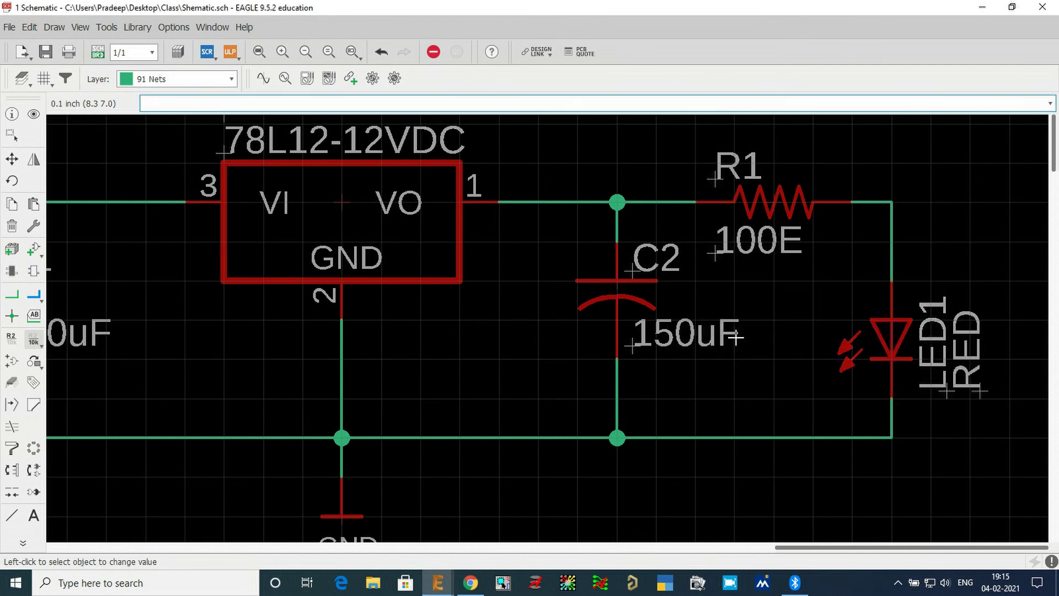
{"action": "scroll", "coordinate": [902, 325], "scroll_direction": "down", "scroll_amount": 3}
{"action": "scroll", "coordinate": [772, 284], "scroll_direction": "down", "scroll_amount": 2}
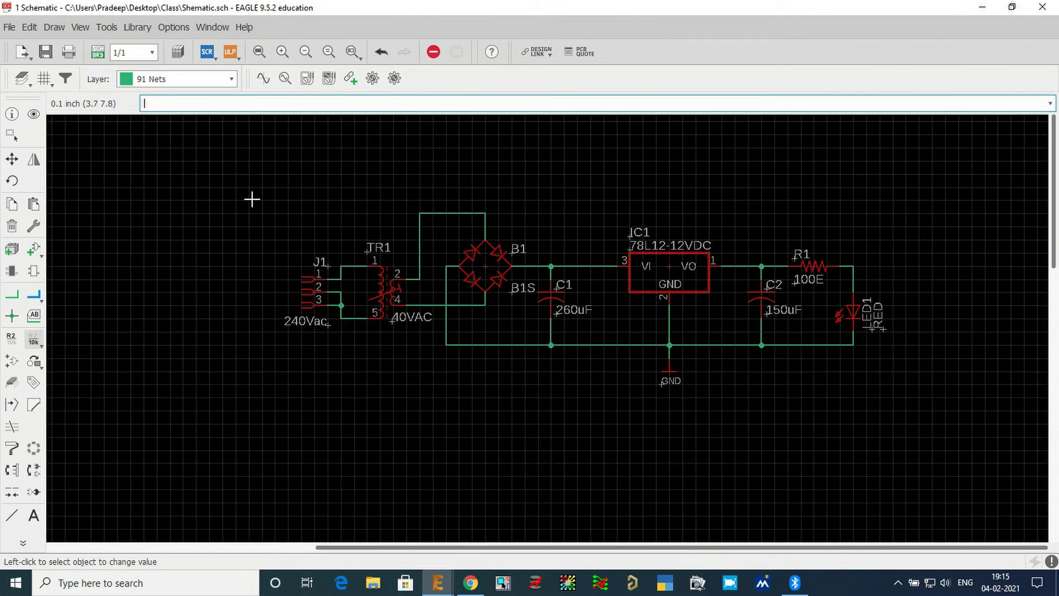
{"action": "scroll", "coordinate": [243, 208], "scroll_direction": "down", "scroll_amount": 3}
{"action": "scroll", "coordinate": [234, 189], "scroll_direction": "up", "scroll_amount": 3}
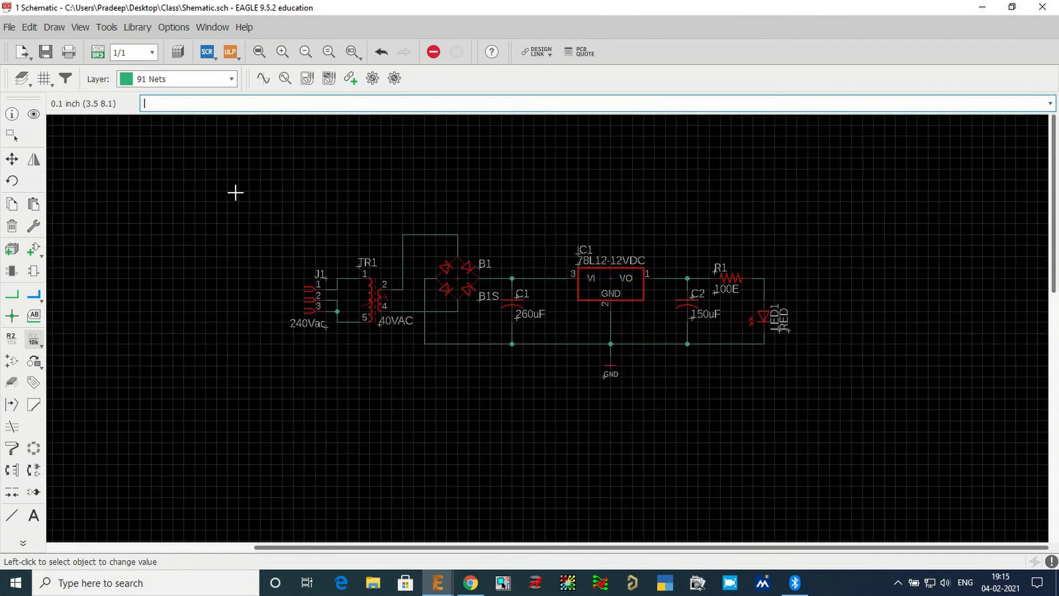
{"action": "scroll", "coordinate": [870, 262], "scroll_direction": "up", "scroll_amount": 1}
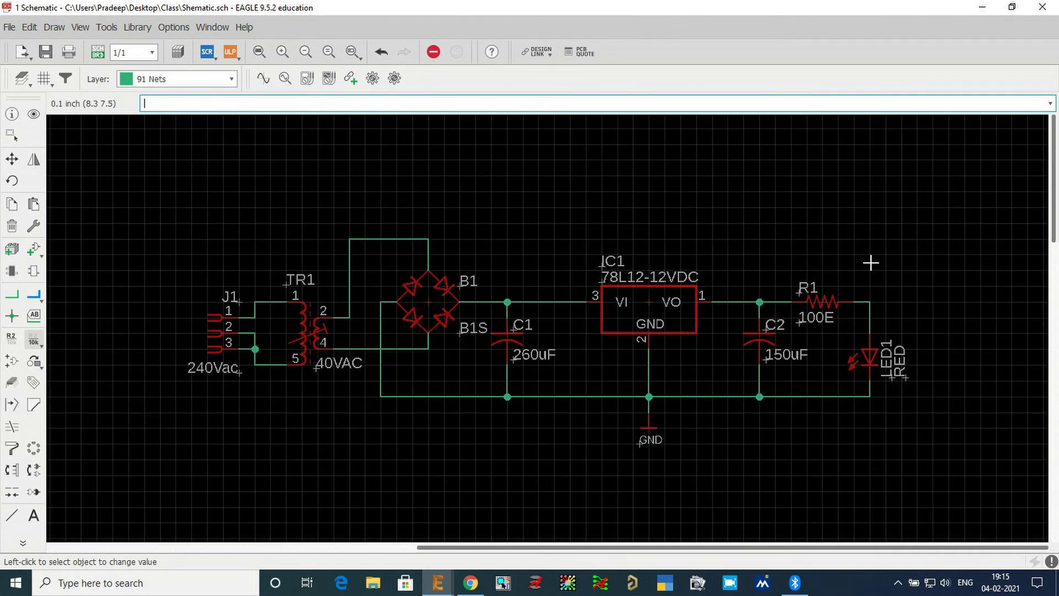